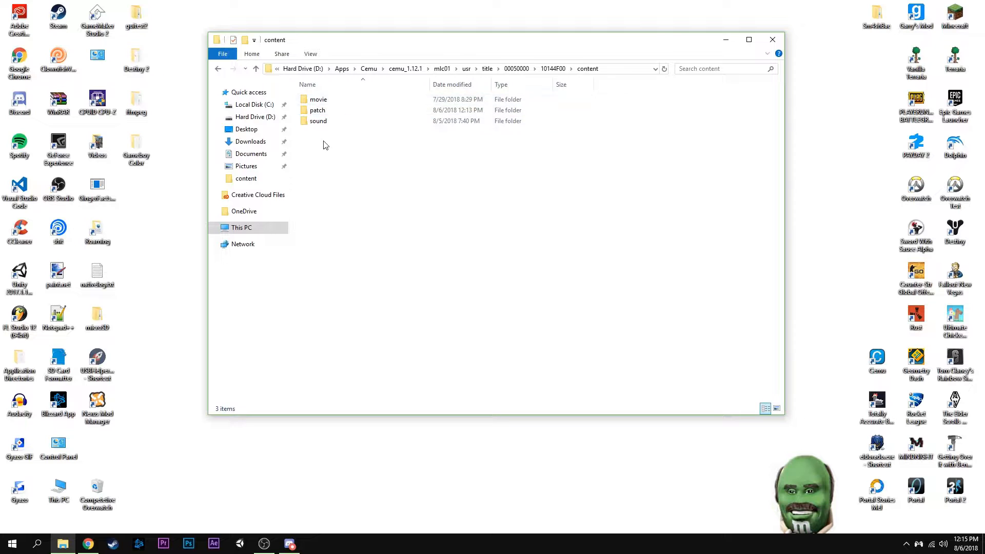
# Open the game's content folder under cemu_1.12.1 through mlc01, usr, title, 00050000 and 10144F00
pyautogui.click(351, 141)
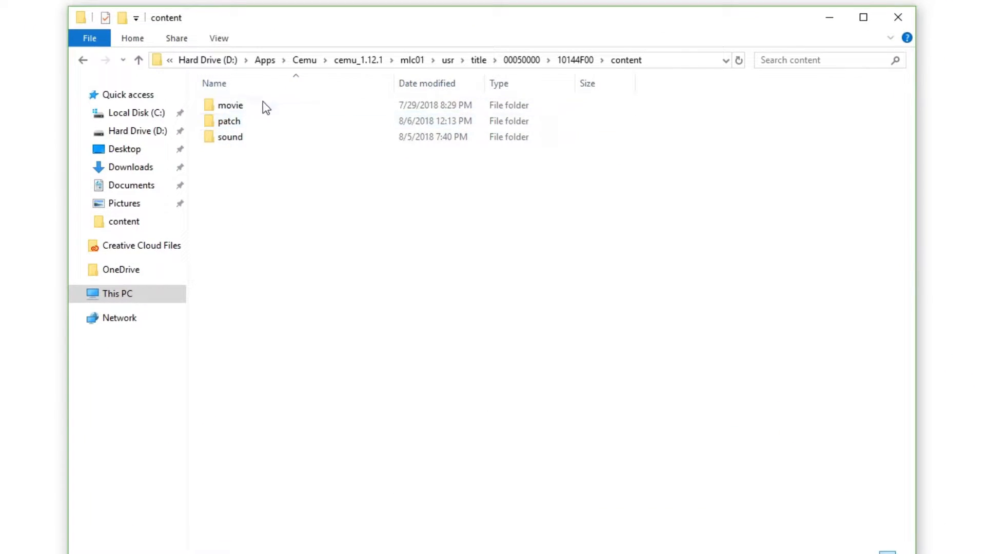
pyautogui.click(358, 60)
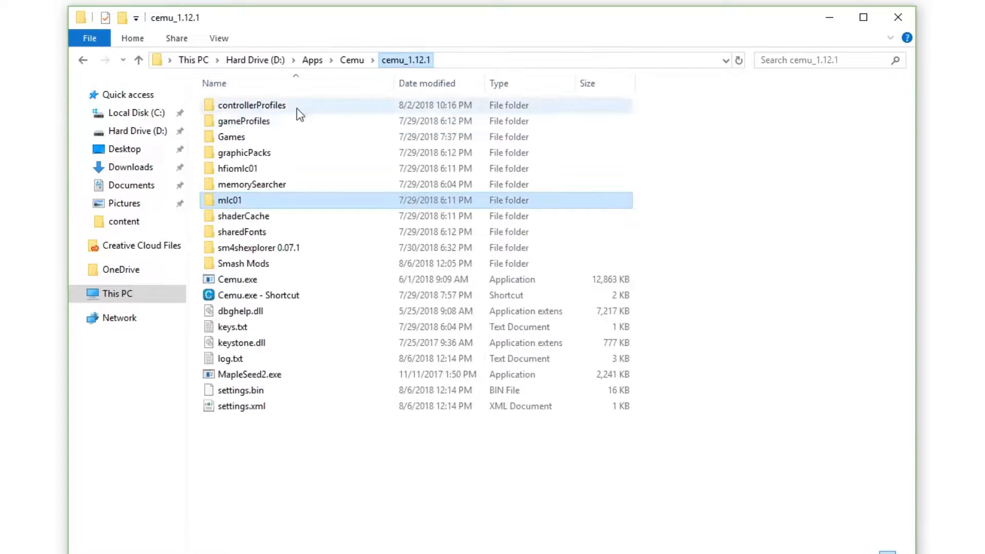
pyautogui.doubleClick(230, 201)
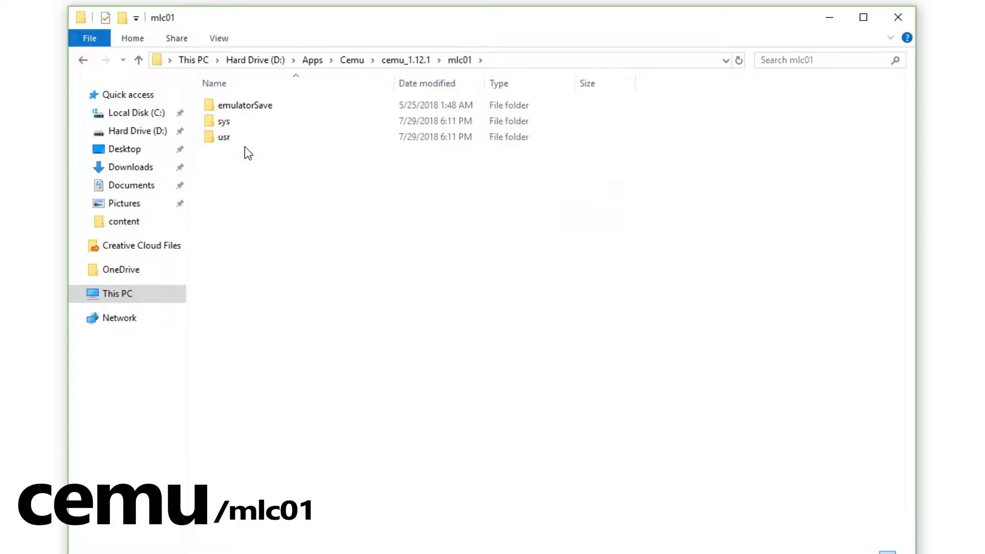
pyautogui.doubleClick(242, 139)
pyautogui.doubleClick(249, 123)
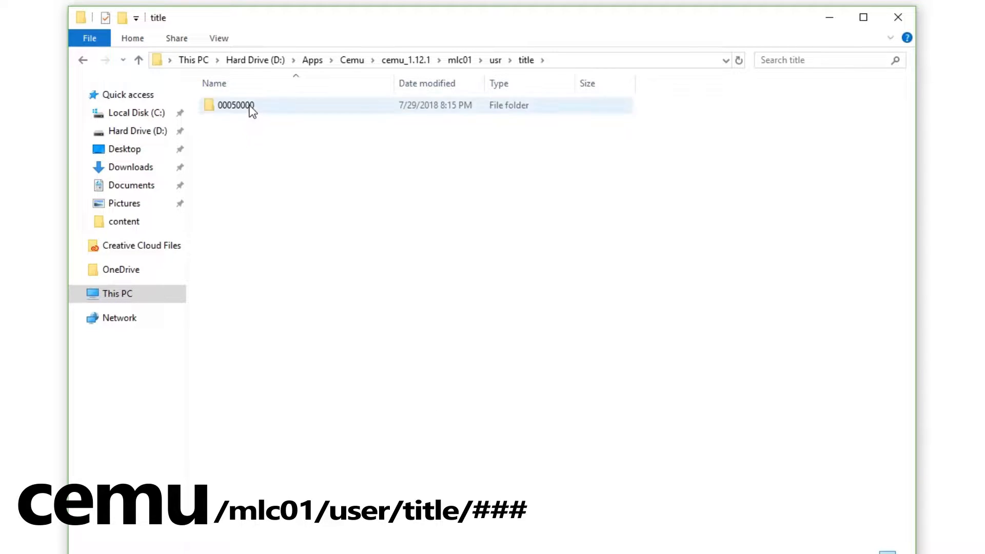
pyautogui.doubleClick(241, 105)
pyautogui.doubleClick(241, 105)
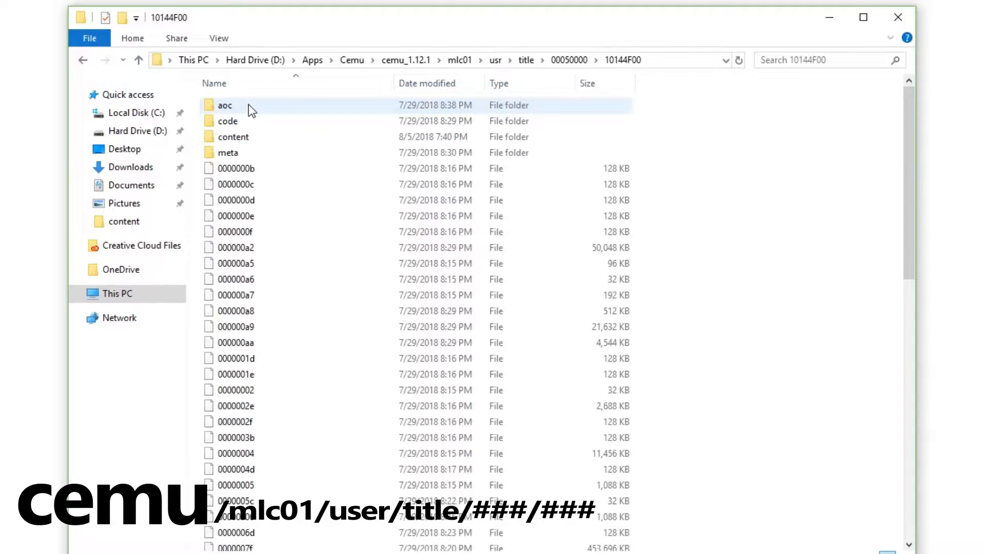
pyautogui.doubleClick(255, 137)
# Point out the movie, patch and sound folders, view the backup copies in the Sm4shBackup folder, and close its window
pyautogui.moveTo(246, 176); pyautogui.dragTo(246, 102)
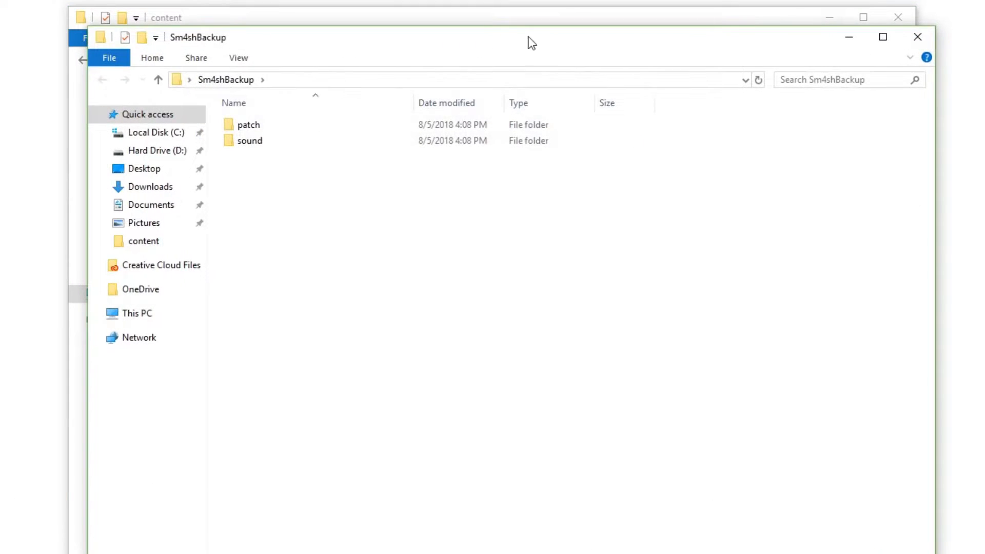
pyautogui.moveTo(528, 40); pyautogui.dragTo(506, 110)
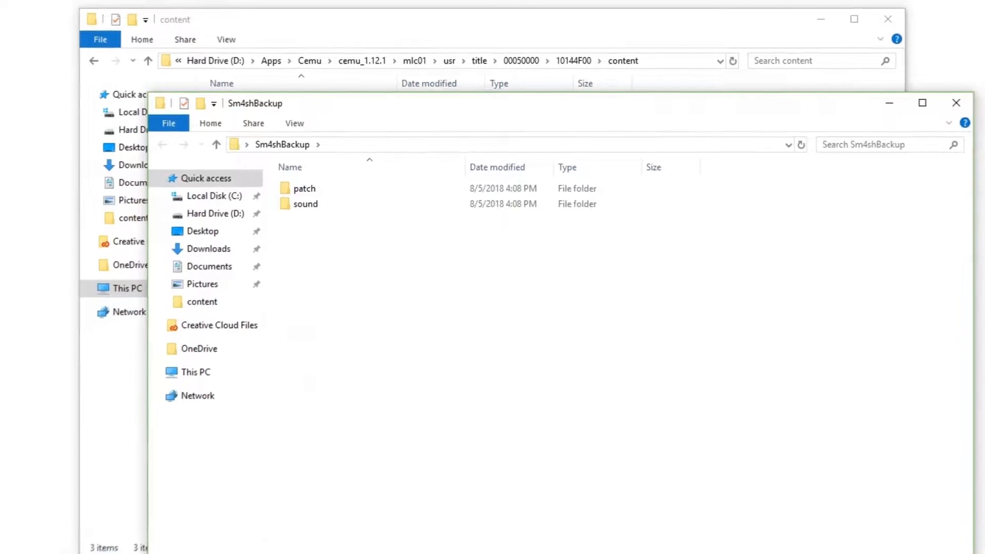
pyautogui.click(968, 104)
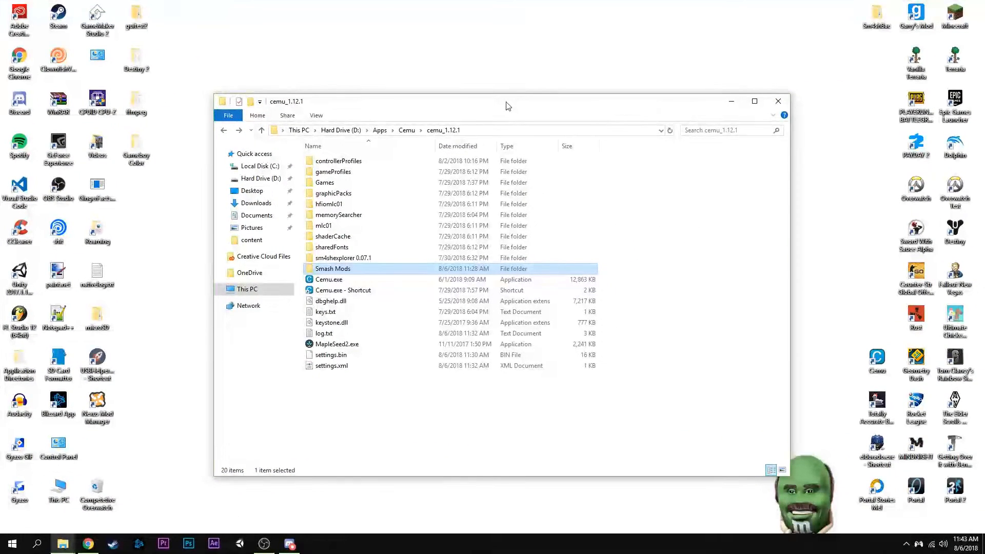
pyautogui.moveTo(502, 106)
pyautogui.mouseDown()
pyautogui.moveTo(427, 37)
pyautogui.moveTo(516, 83)
pyautogui.moveTo(515, 109)
pyautogui.mouseUp()
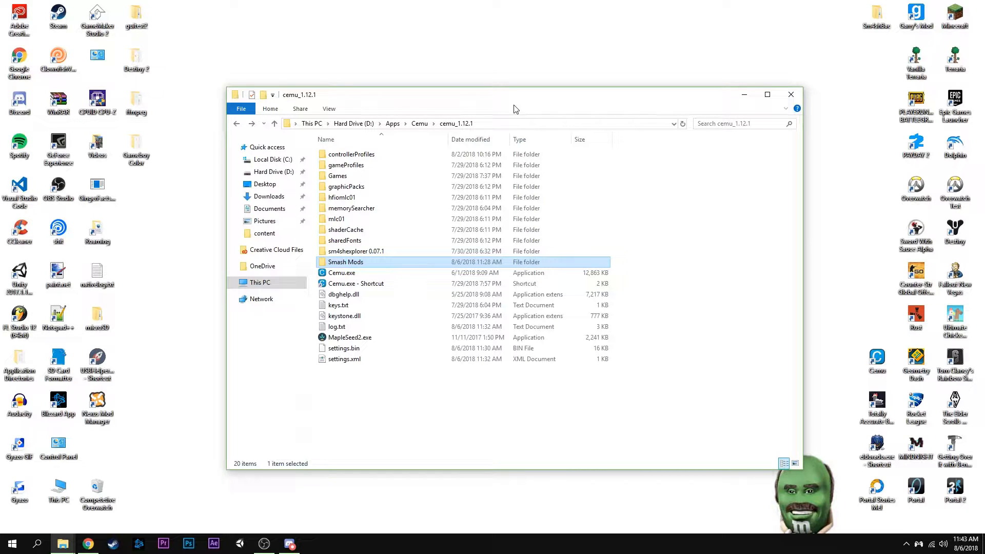
pyautogui.moveTo(494, 91); pyautogui.dragTo(486, 76)
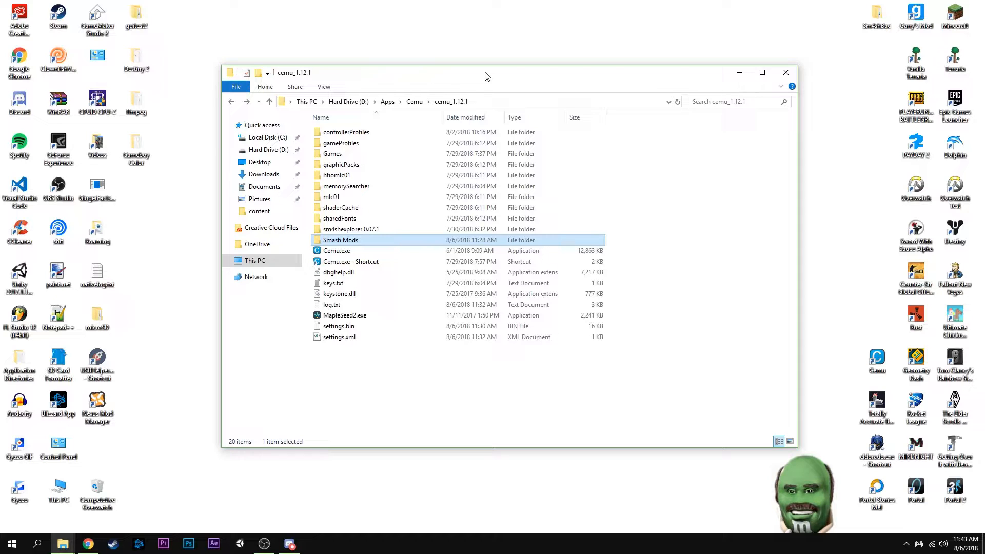
pyautogui.moveTo(486, 76); pyautogui.dragTo(508, 87)
pyautogui.moveTo(580, 91); pyautogui.dragTo(589, 75)
pyautogui.moveTo(472, 68); pyautogui.dragTo(475, 77)
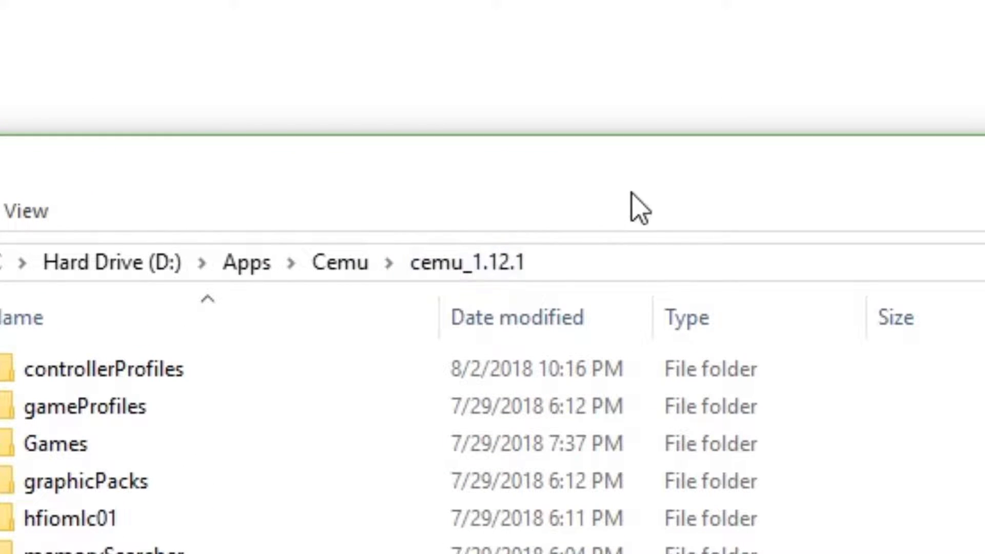
pyautogui.moveTo(558, 184); pyautogui.dragTo(460, 121)
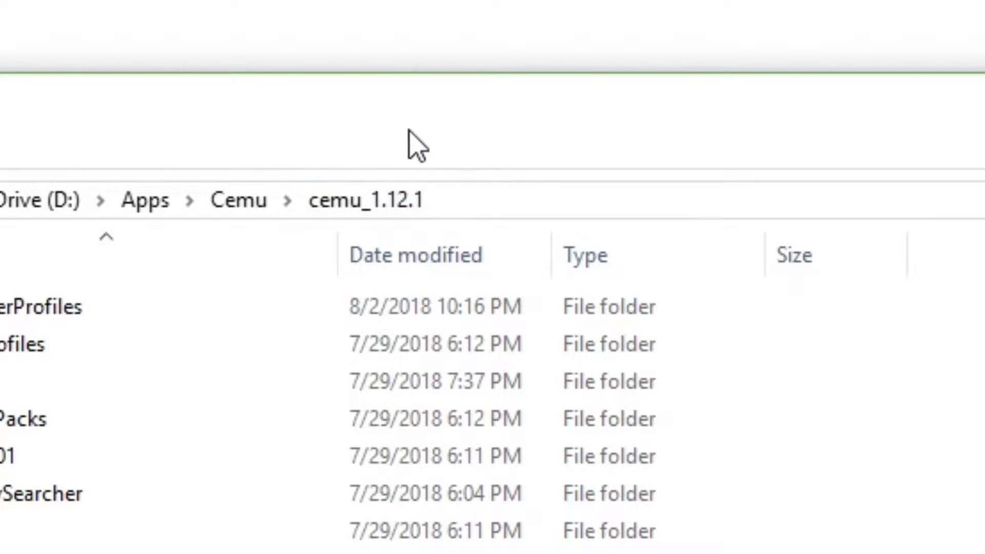
pyautogui.moveTo(462, 64); pyautogui.dragTo(459, 88)
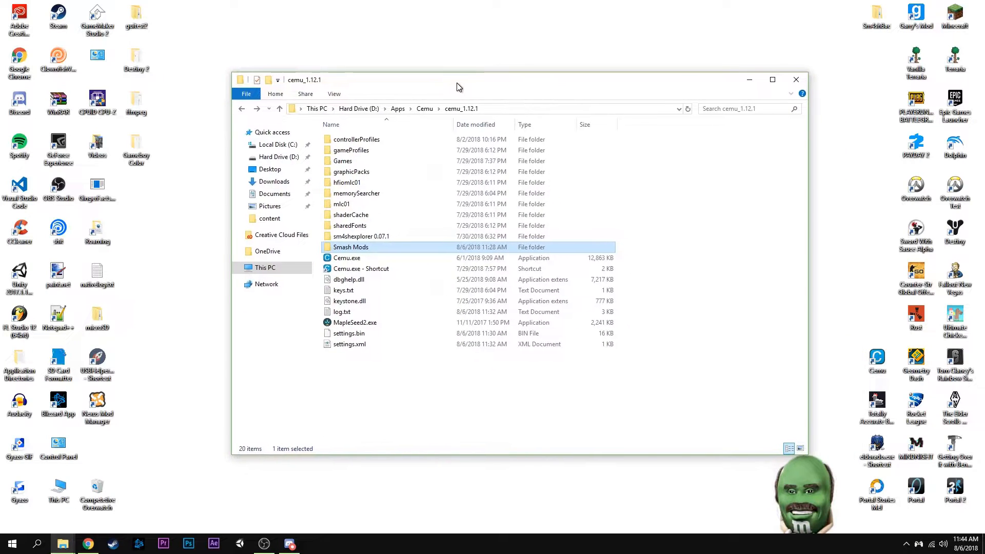
# Launch Cemu.exe to test Super Smash Bros. in a match, and close the emulator
pyautogui.doubleClick(351, 259)
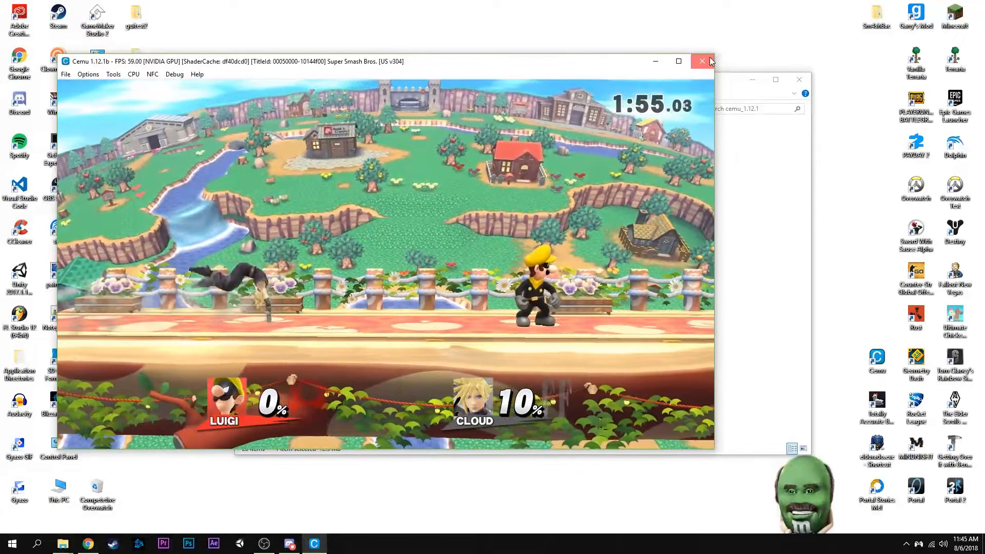
pyautogui.click(711, 62)
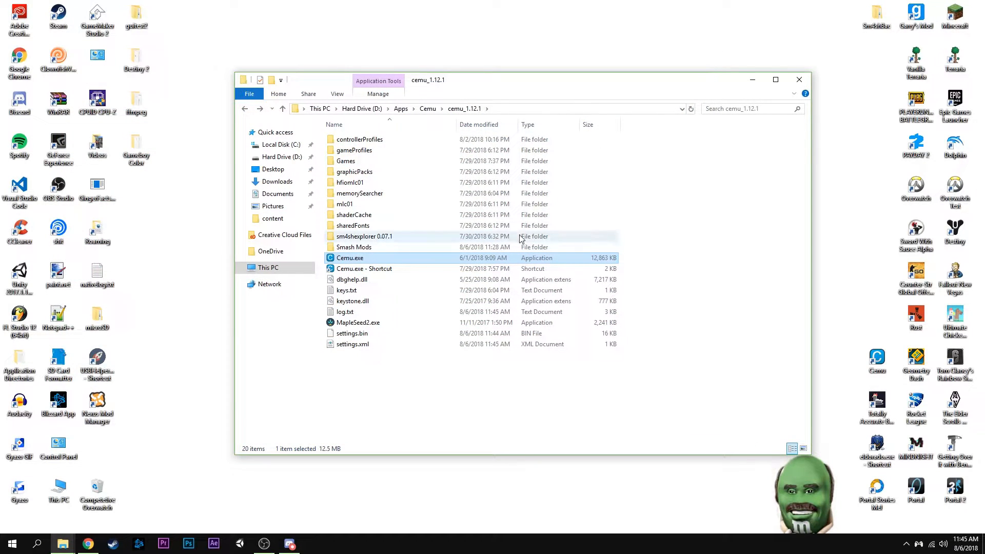
# Switch to Chrome and review the Easy CSS Editor tool page on GameBanana
pyautogui.click(86, 545)
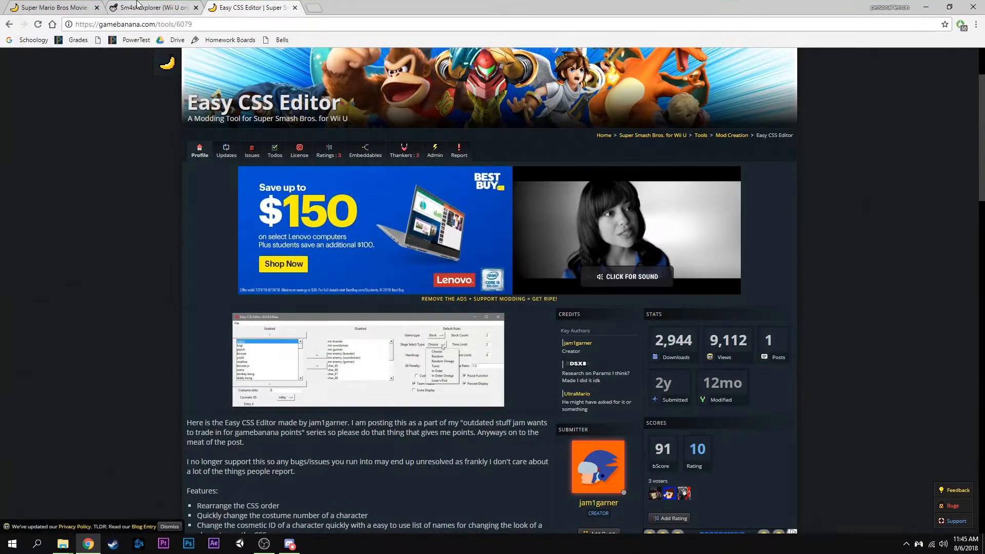
pyautogui.scroll(2, 203, 267)
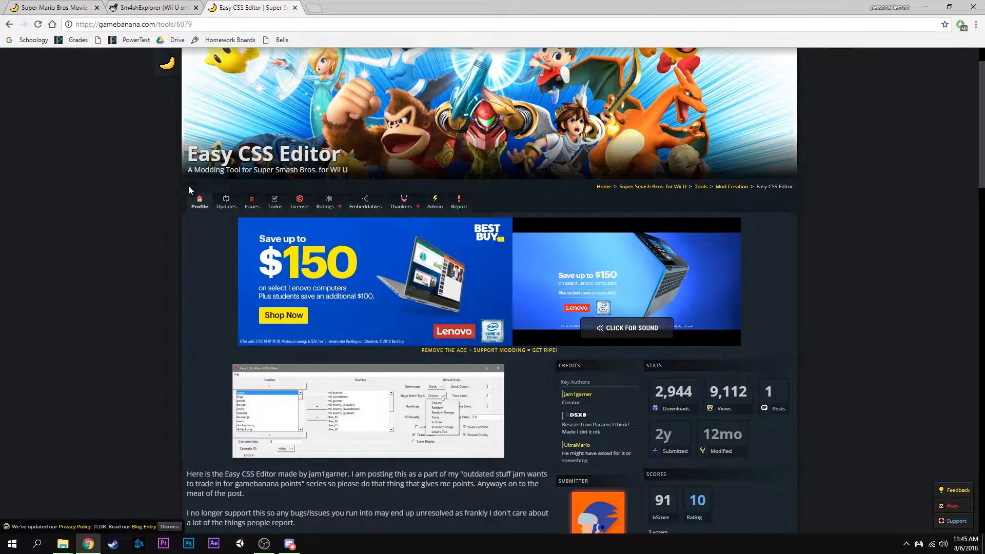
pyautogui.scroll(-3, 194, 340)
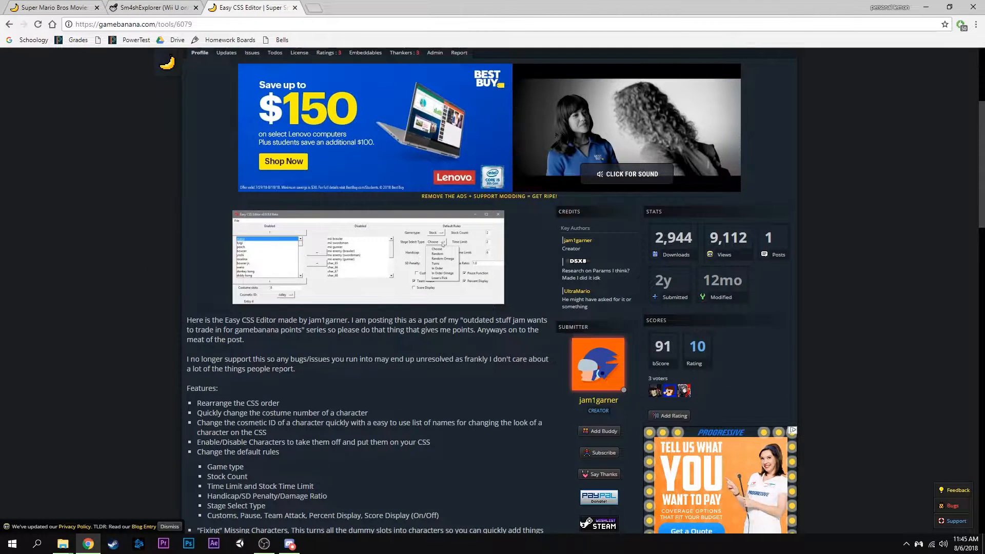
pyautogui.scroll(-3, 278, 367)
pyautogui.scroll(4, 208, 350)
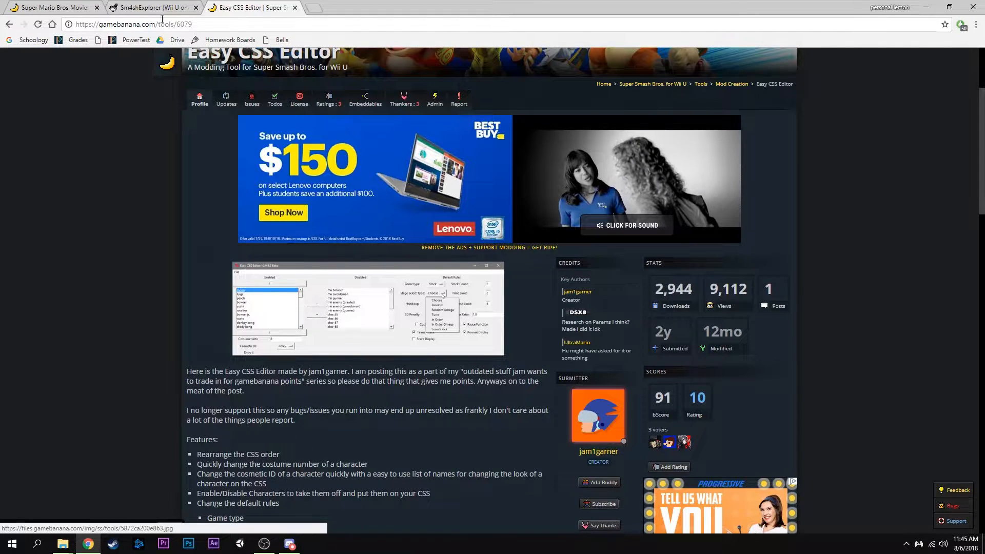
# Review the Sm4shExplorer thread on GBAtemp down to its attached download files
pyautogui.click(152, 7)
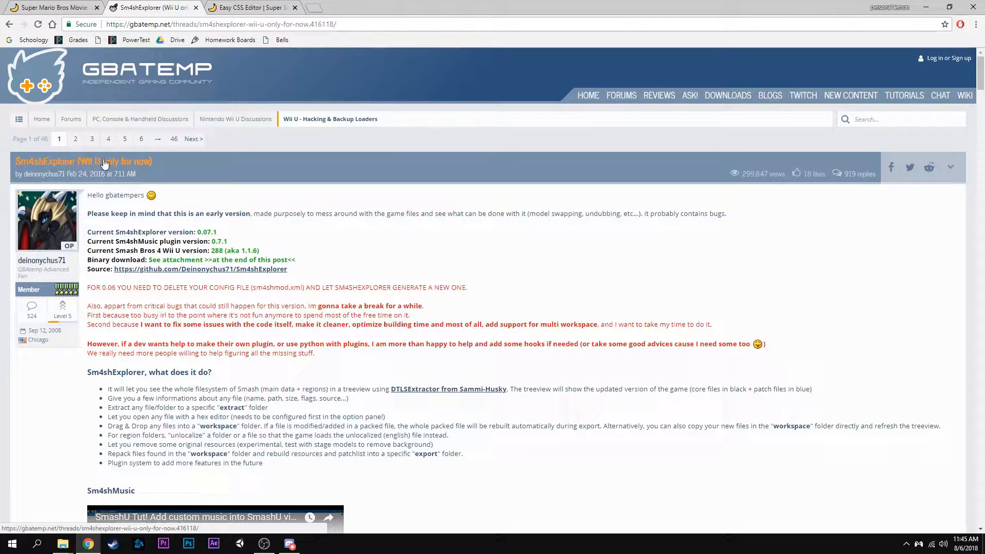
pyautogui.scroll(-10, 550, 275)
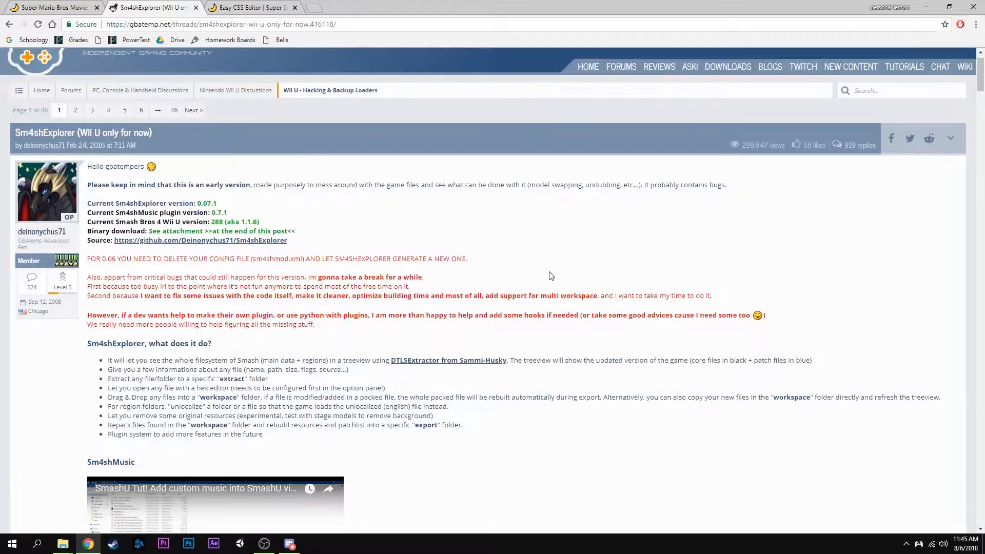
pyautogui.moveTo(982, 113); pyautogui.dragTo(971, 272)
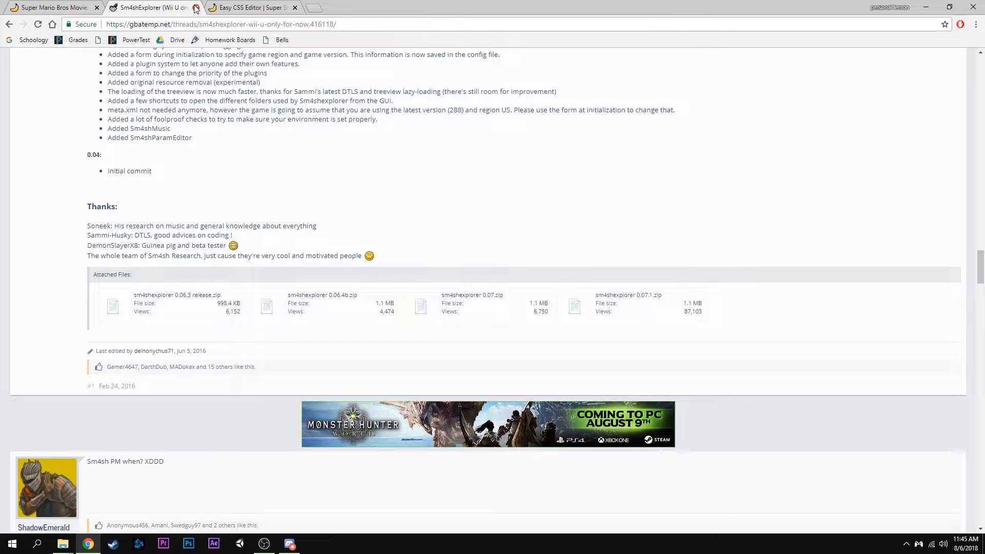
# Review the Super Mario Bros Movie: Luigi skin page down to its manual download, and minimize the browser
pyautogui.click(67, 8)
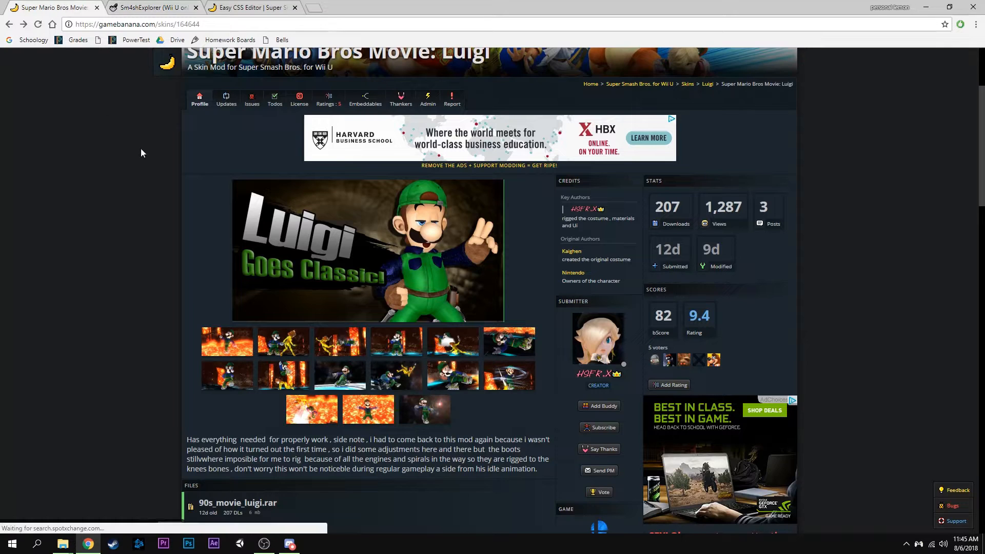
pyautogui.scroll(1, 174, 251)
pyautogui.scroll(-2, 205, 386)
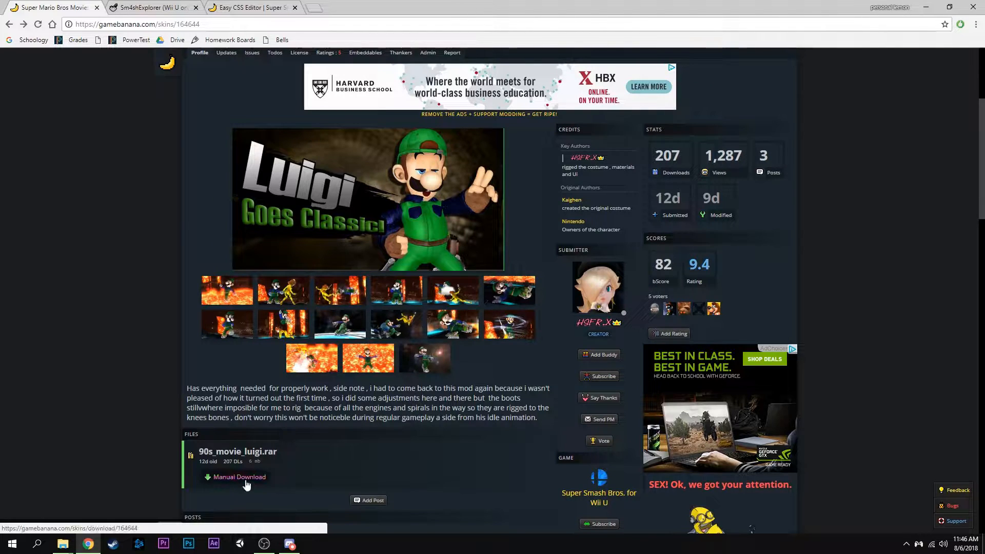
pyautogui.click(925, 7)
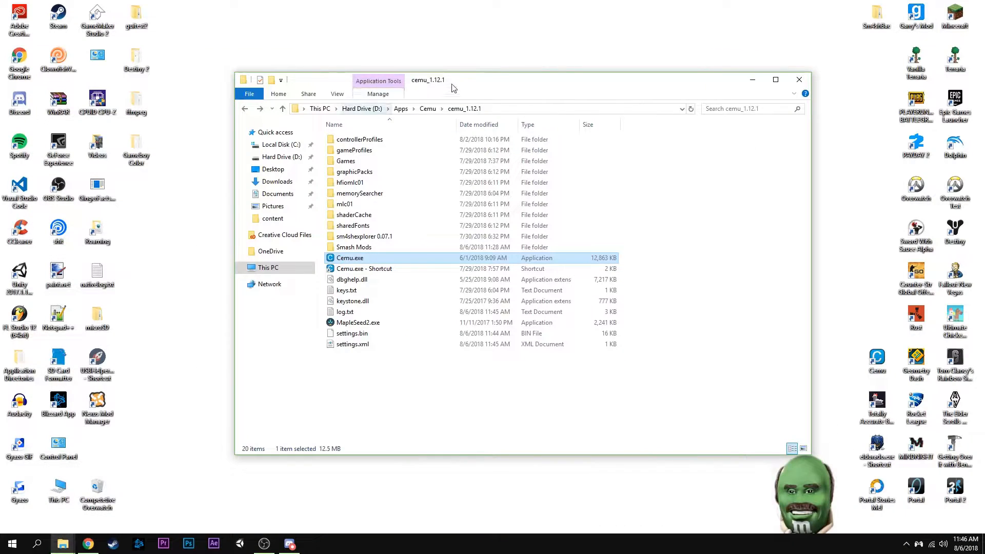
# Open the 90s Movie Luigi folder within Smash Mods and 90s_movie_luigi, and look over the cxx folder and NUT files
pyautogui.moveTo(487, 79); pyautogui.dragTo(484, 60)
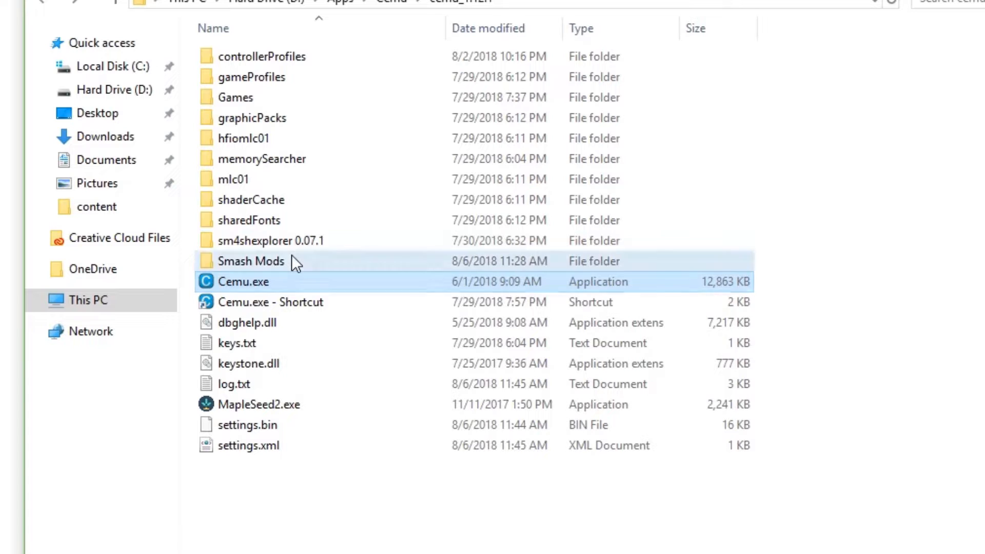
pyautogui.doubleClick(292, 254)
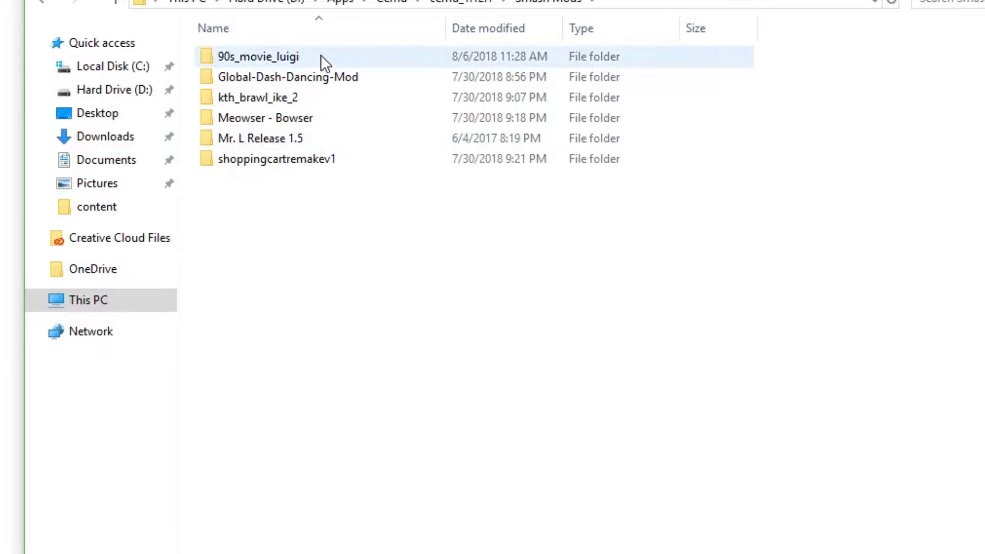
pyautogui.moveTo(288, 190); pyautogui.dragTo(298, 78)
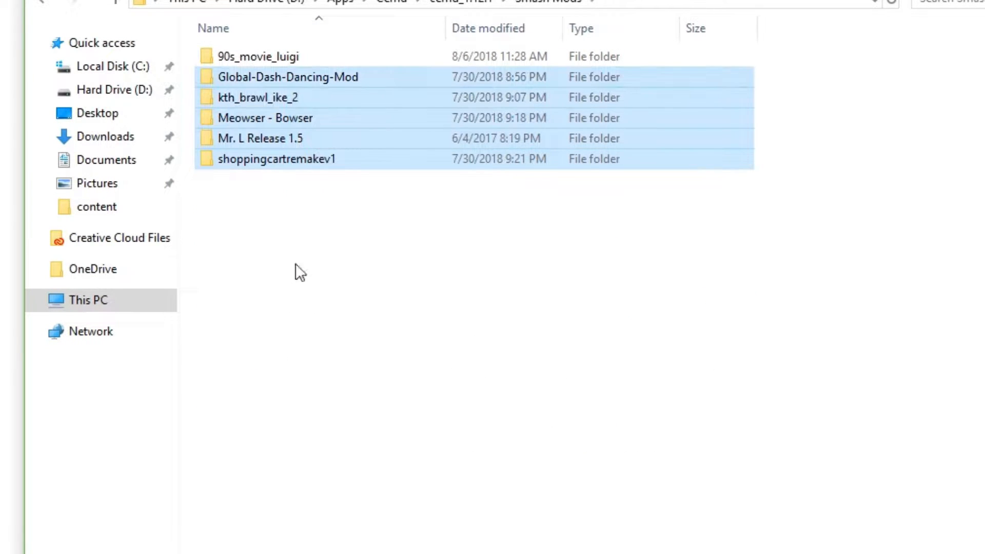
pyautogui.click(295, 265)
pyautogui.doubleClick(297, 57)
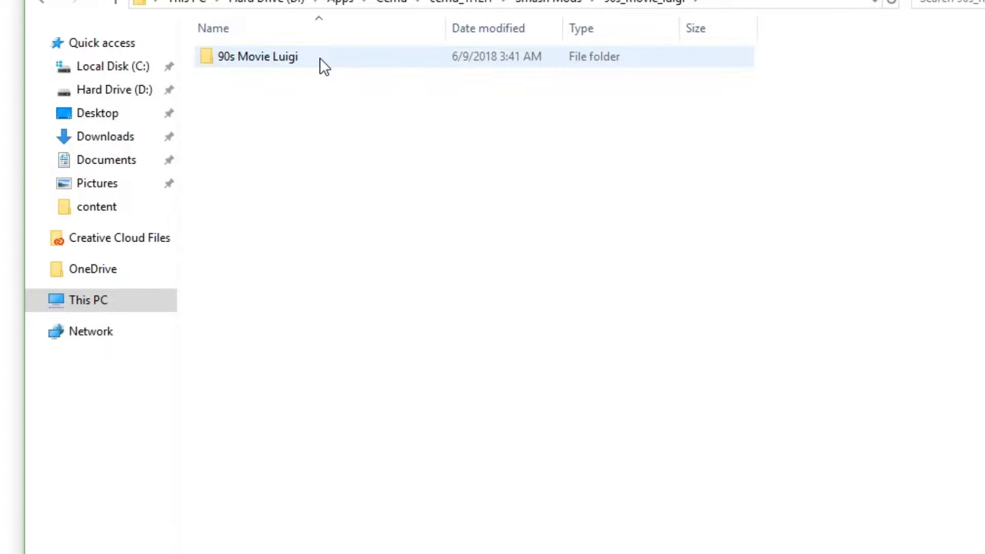
pyautogui.doubleClick(319, 58)
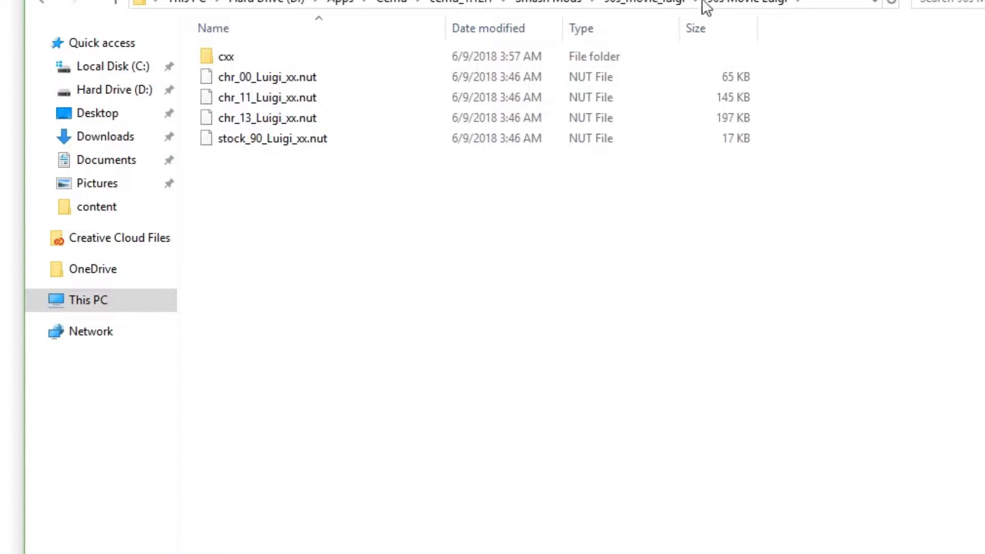
pyautogui.moveTo(321, 181); pyautogui.dragTo(313, 51)
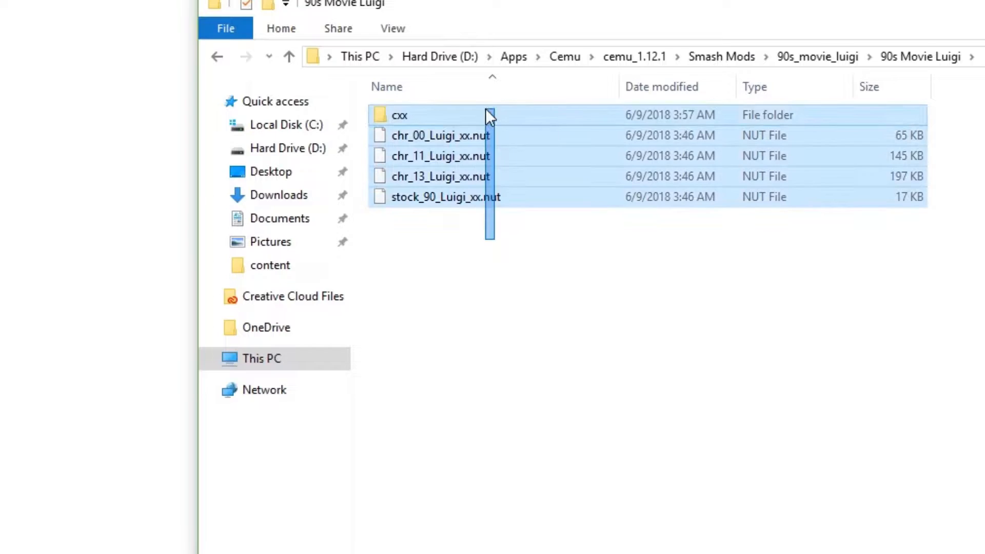
pyautogui.moveTo(486, 109); pyautogui.dragTo(485, 109)
pyautogui.click(471, 236)
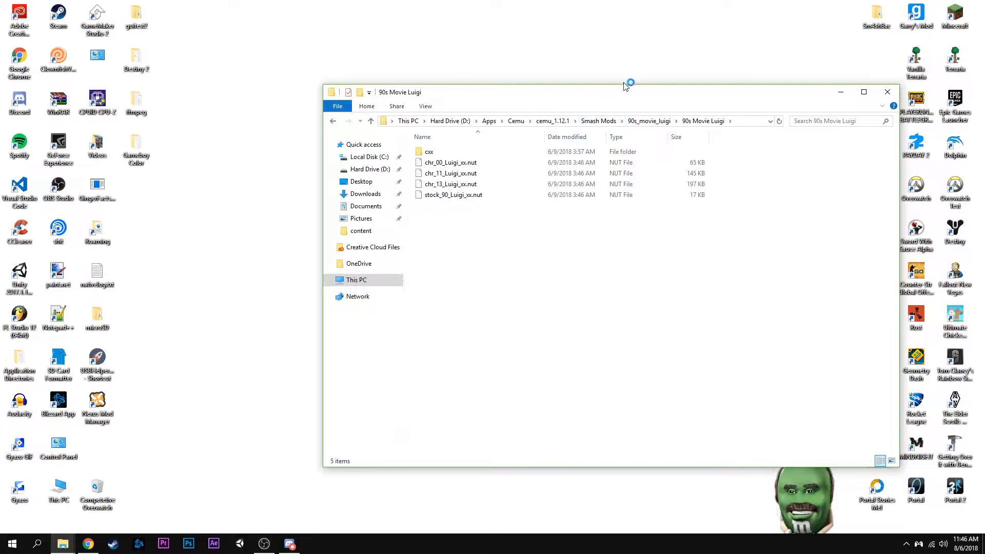
# Bring up the second File Explorer window of the mod folder and navigate it to the cemu_1.12.1 folder
pyautogui.moveTo(61, 548)
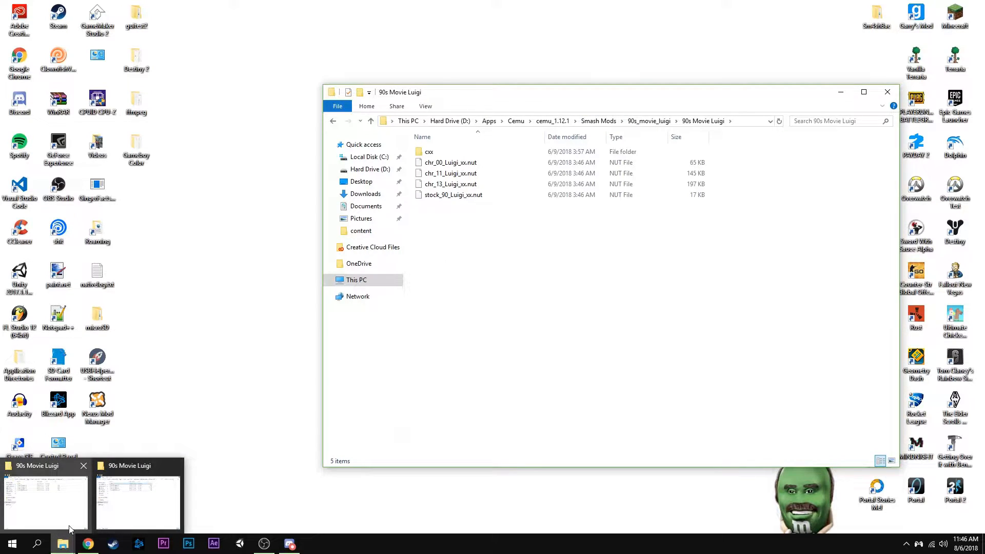
pyautogui.click(71, 528)
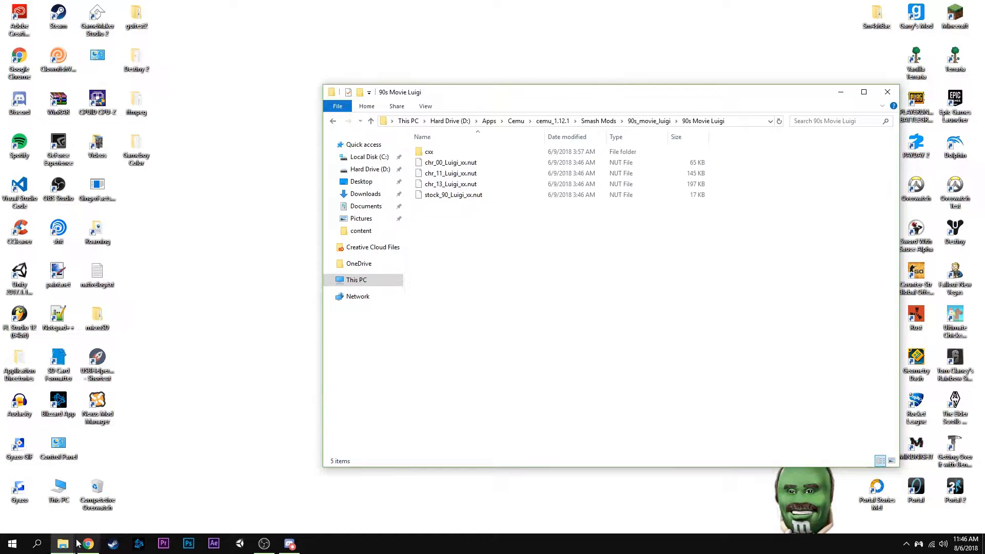
pyautogui.moveTo(75, 545)
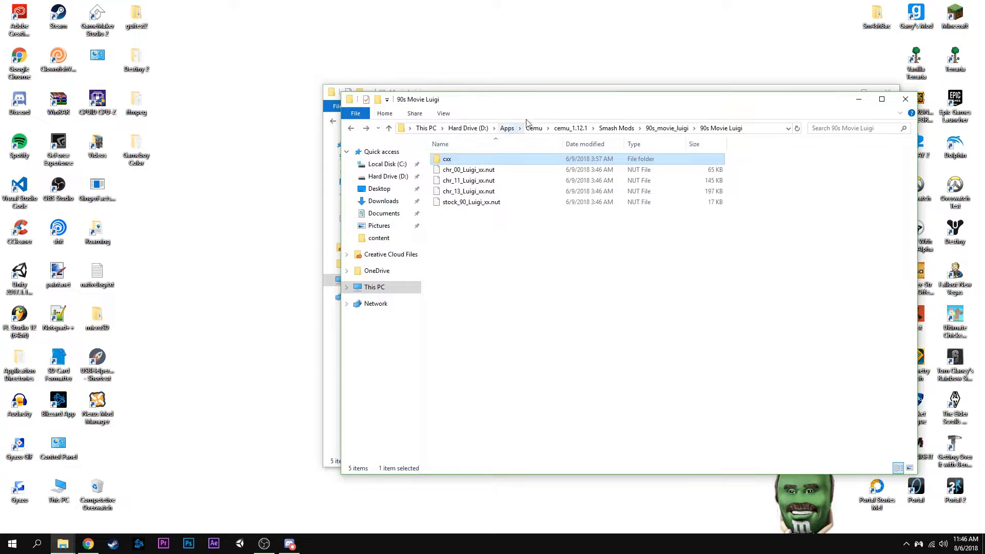
pyautogui.click(564, 128)
pyautogui.moveTo(532, 104); pyautogui.dragTo(531, 64)
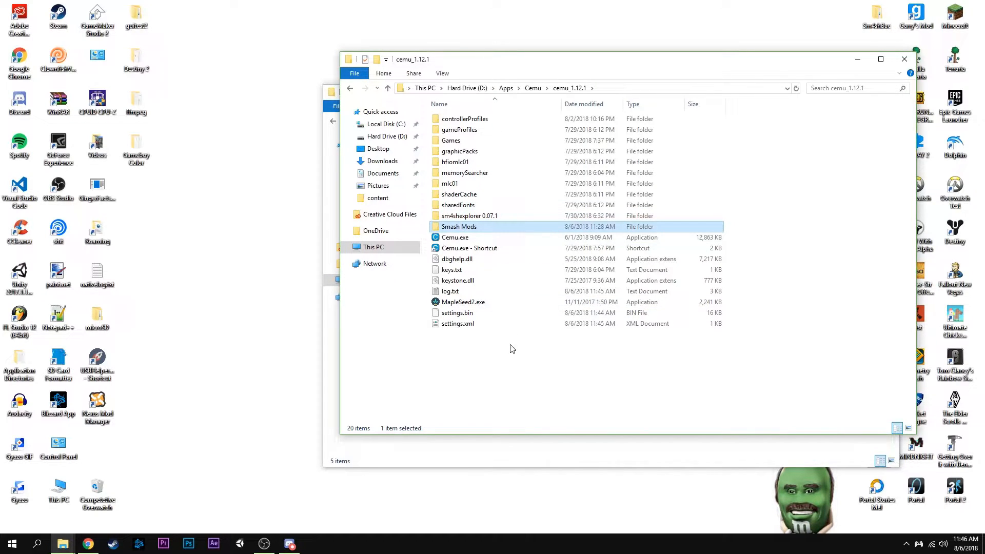
# Launch Sm4shFileExplorer.exe from the sm4shexplorer 0.07.1 folder, look over its loaded game data, and close it
pyautogui.doubleClick(497, 217)
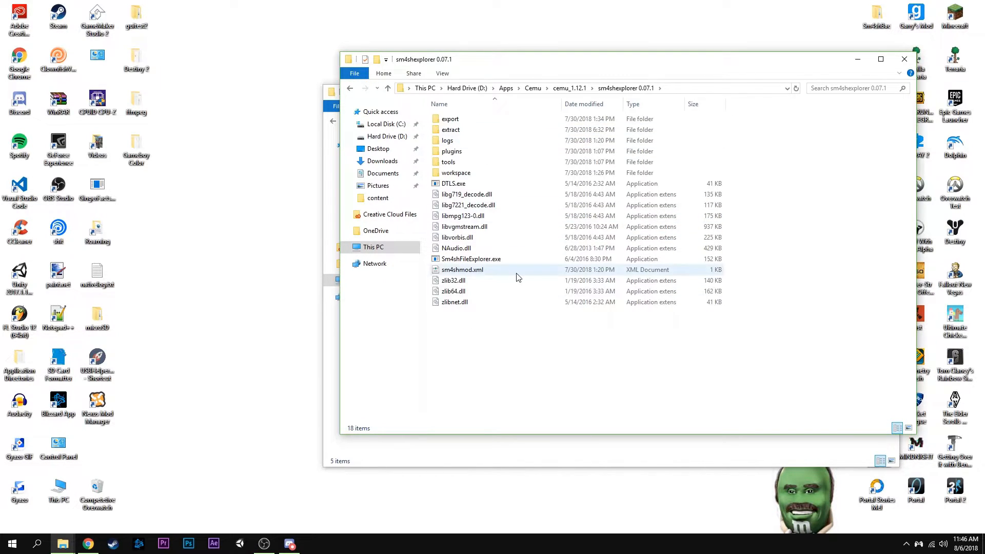
pyautogui.doubleClick(493, 260)
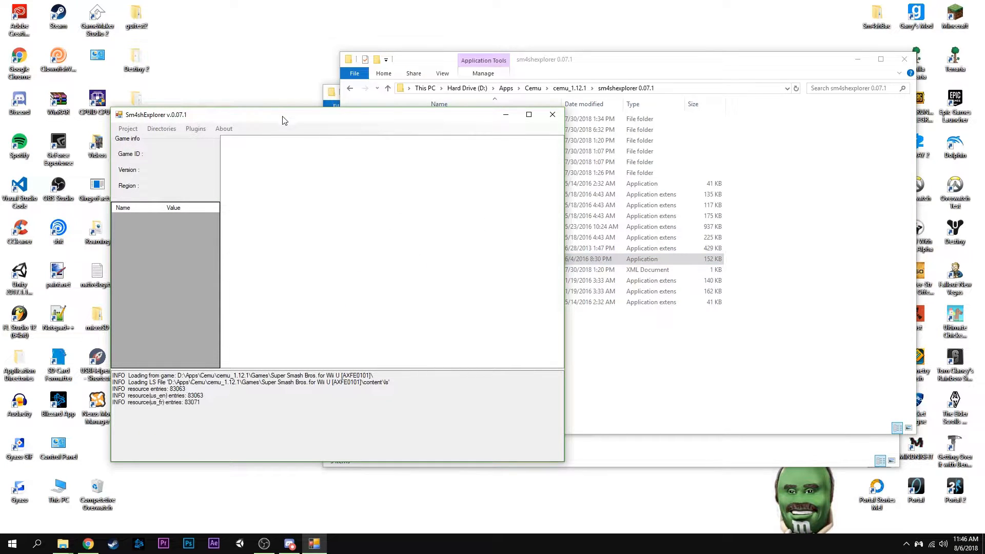
pyautogui.moveTo(284, 120)
pyautogui.mouseDown()
pyautogui.moveTo(255, 119)
pyautogui.moveTo(292, 103)
pyautogui.mouseUp()
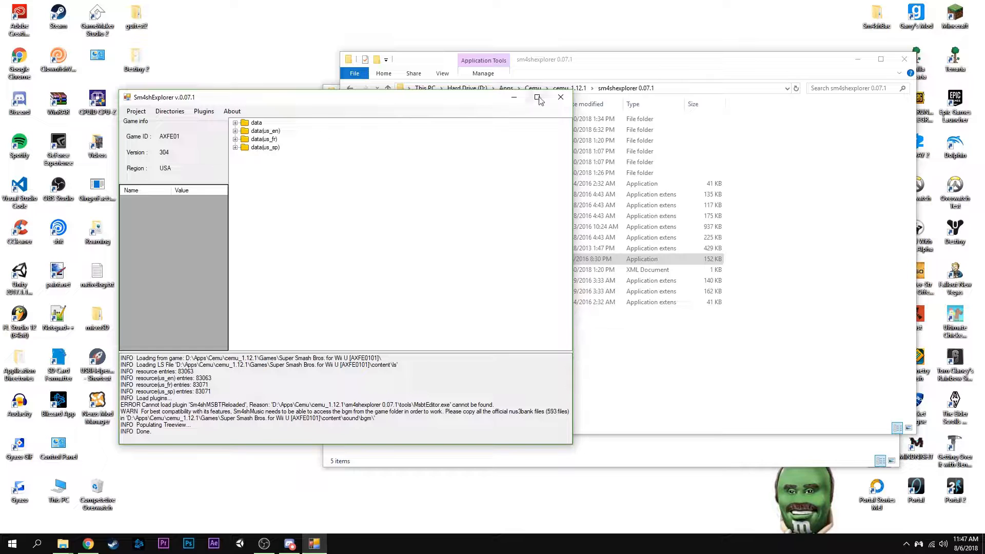
pyautogui.click(563, 98)
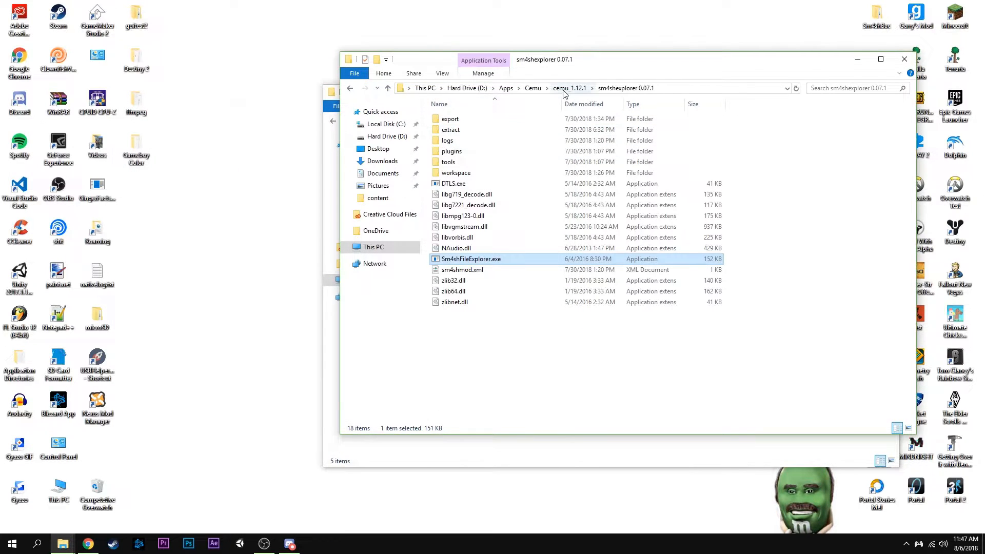
# Return to the cemu_1.12.1 folder and open its mlc01 folder
pyautogui.click(533, 88)
pyautogui.doubleClick(498, 119)
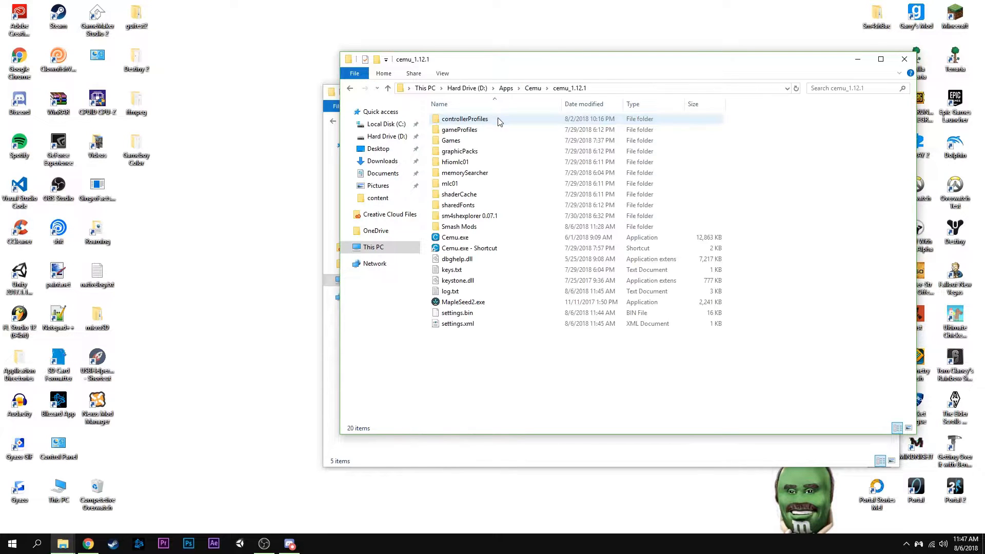
pyautogui.moveTo(487, 70); pyautogui.dragTo(516, 45)
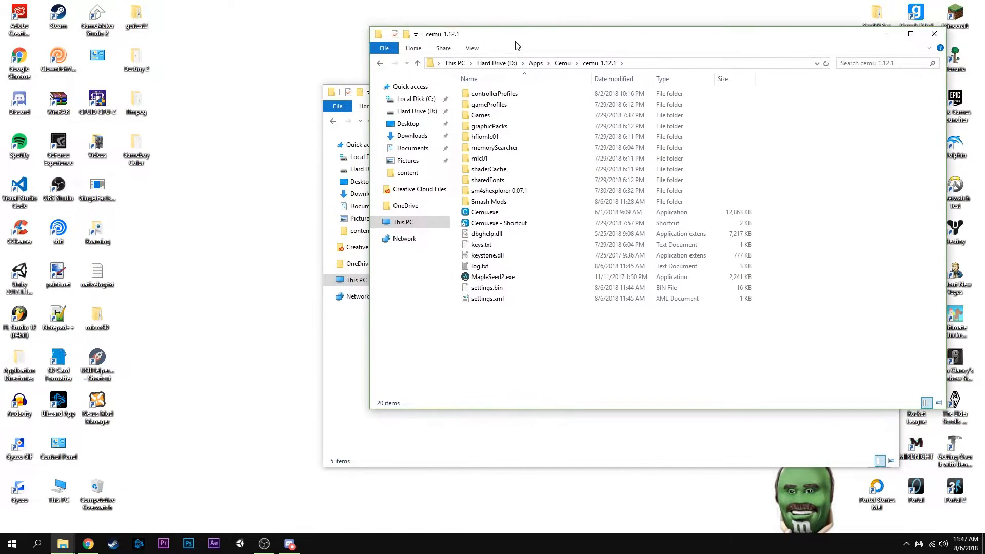
pyautogui.click(495, 157)
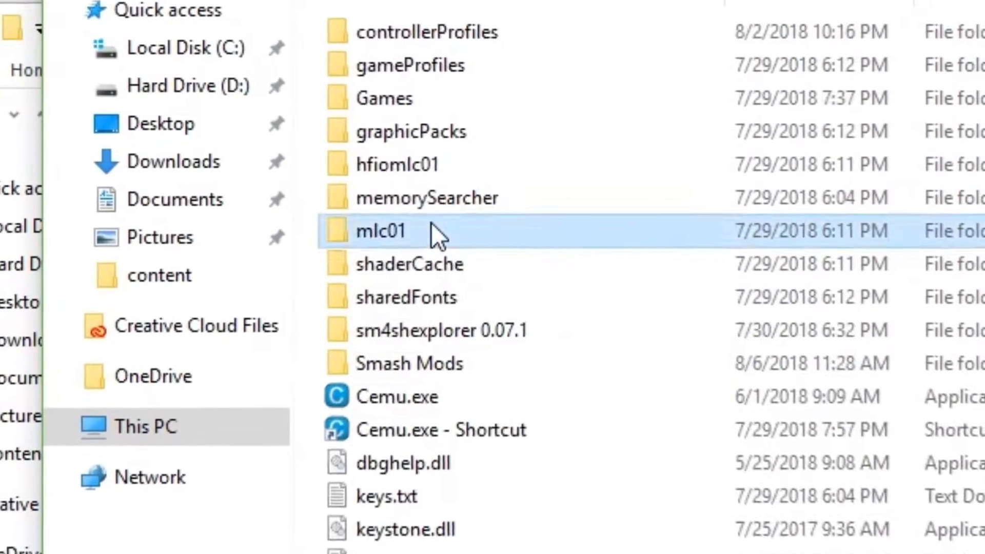
pyautogui.doubleClick(431, 223)
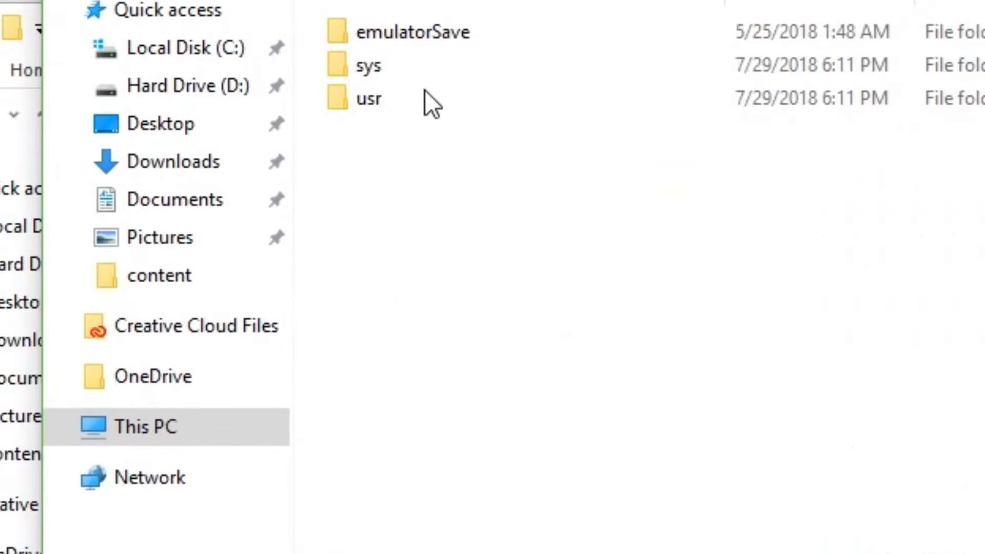
pyautogui.hotkey('alt', 'Left')
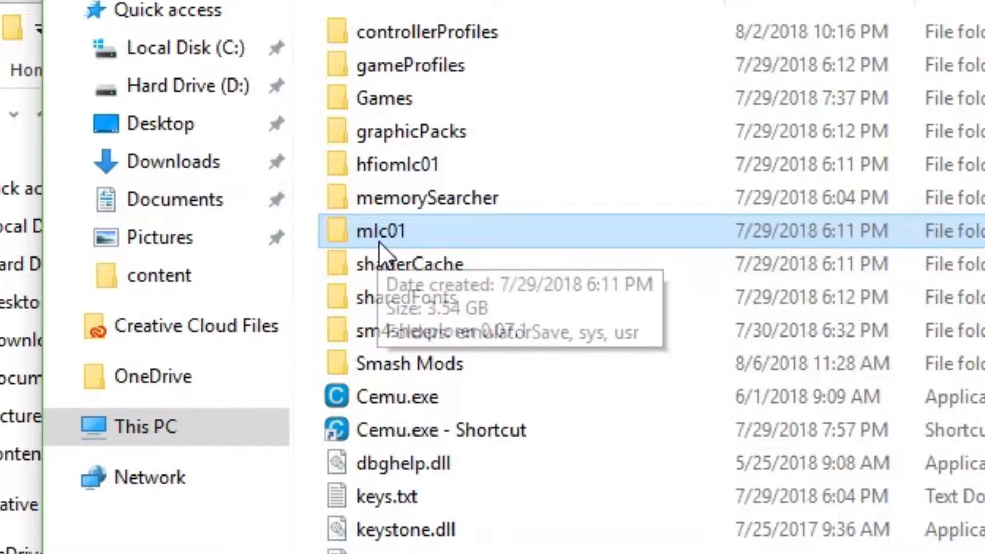
pyautogui.doubleClick(396, 240)
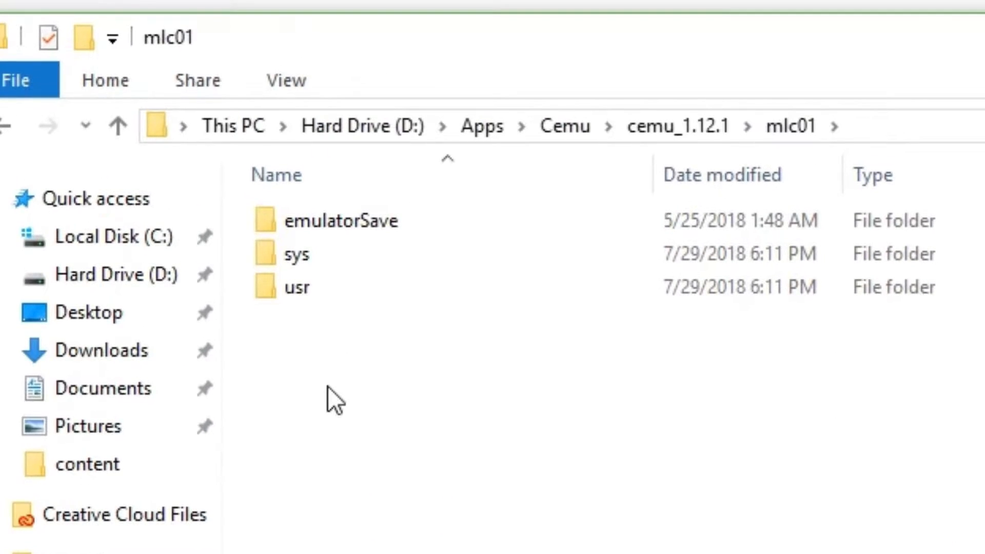
# Navigate from mlc01 through usr, title, 00050000 and 10144F00 to the content folder
pyautogui.click(409, 105)
pyautogui.doubleClick(337, 294)
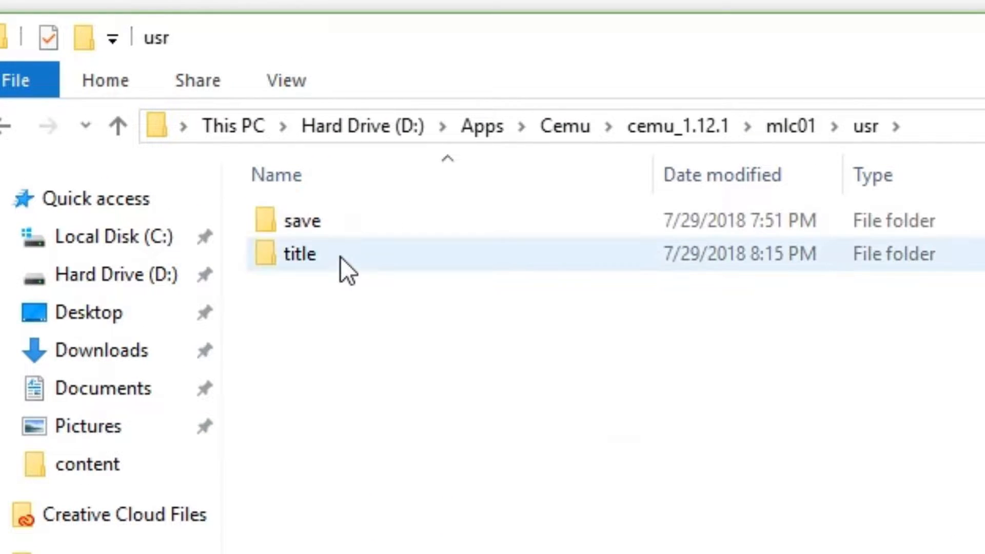
pyautogui.doubleClick(340, 257)
pyautogui.doubleClick(336, 215)
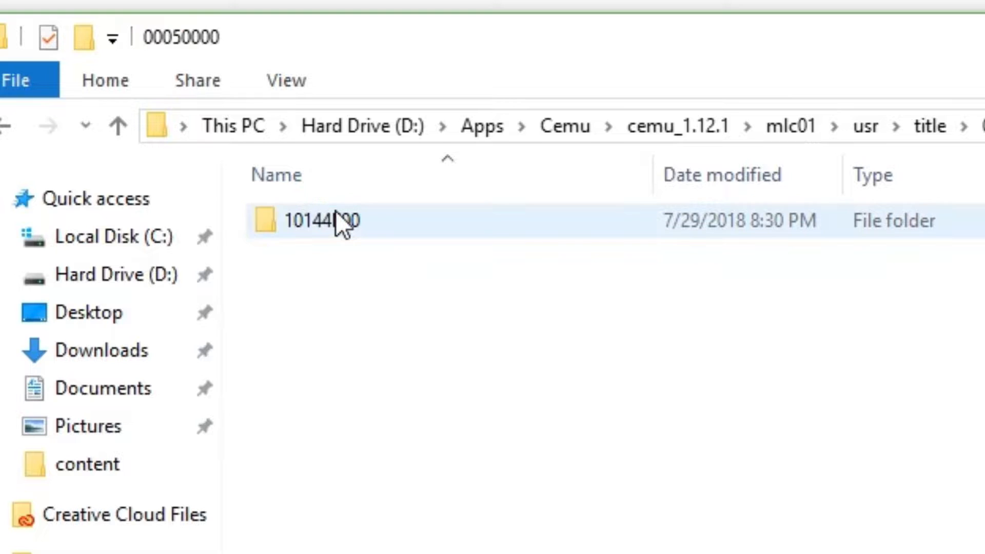
pyautogui.doubleClick(336, 218)
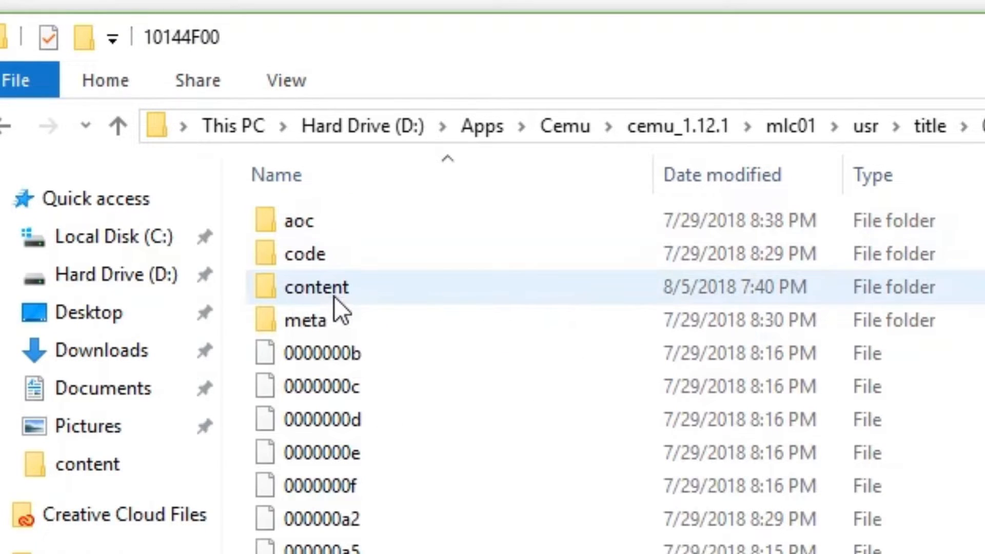
pyautogui.doubleClick(334, 297)
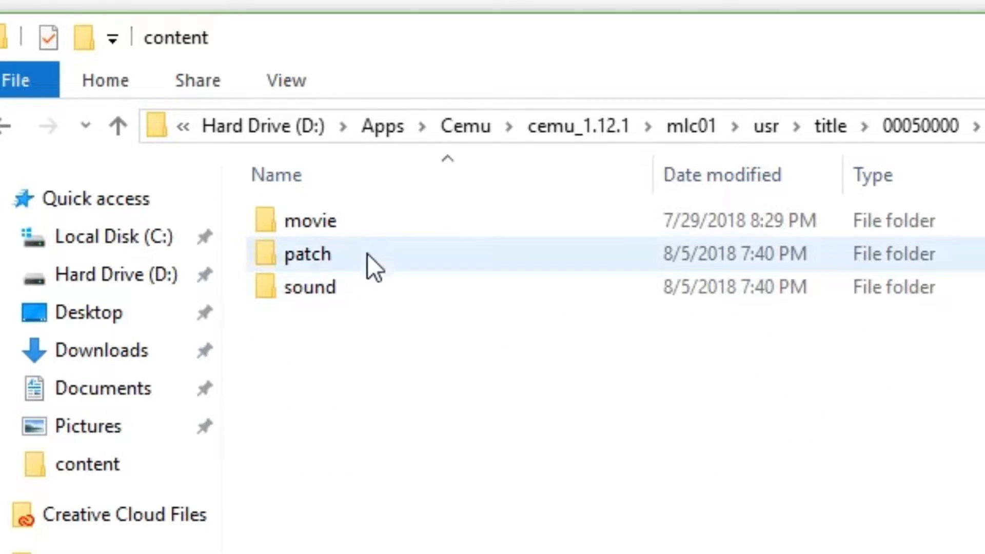
# Examine the movie, patch and sound folders in the 10144F00 content folder, including the commands offered for patch
pyautogui.moveTo(330, 338); pyautogui.dragTo(322, 220)
pyautogui.click(319, 358)
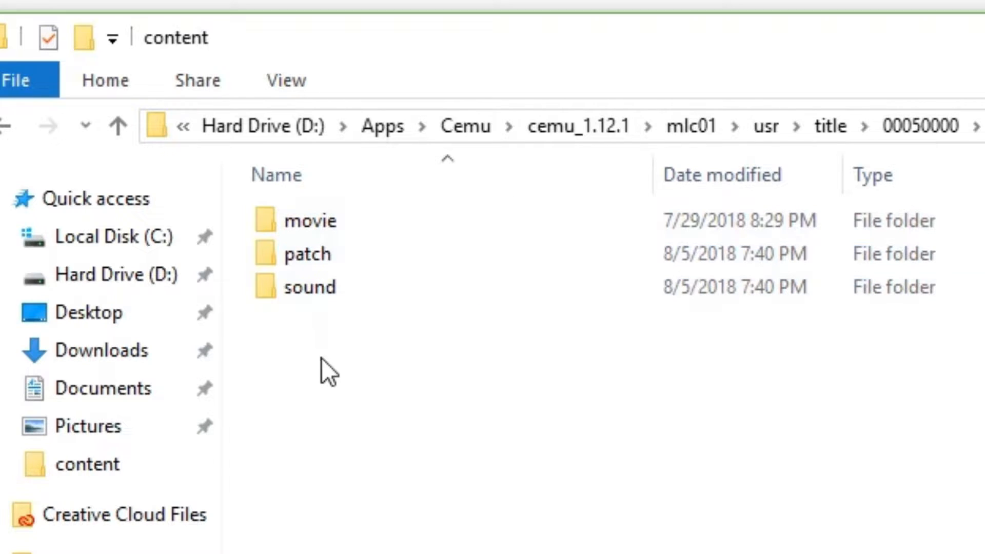
pyautogui.moveTo(335, 385); pyautogui.dragTo(338, 215)
pyautogui.moveTo(343, 43); pyautogui.dragTo(247, 200)
pyautogui.moveTo(262, 523); pyautogui.dragTo(265, 354)
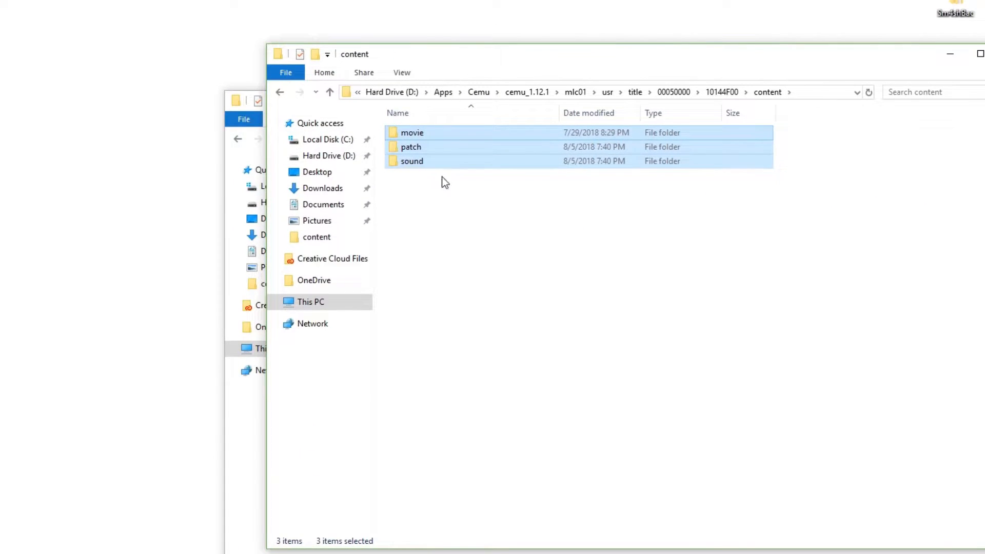
pyautogui.click(288, 519)
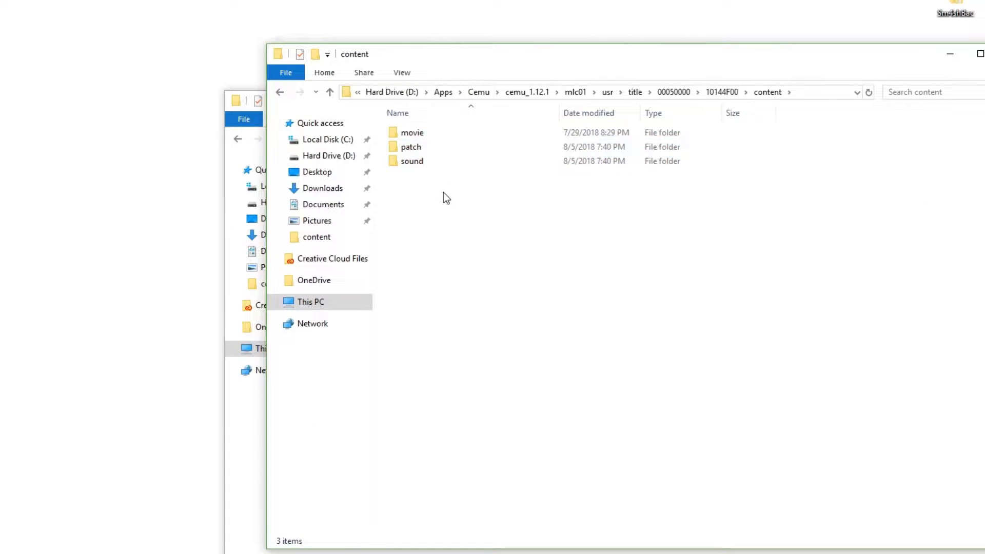
pyautogui.click(433, 145)
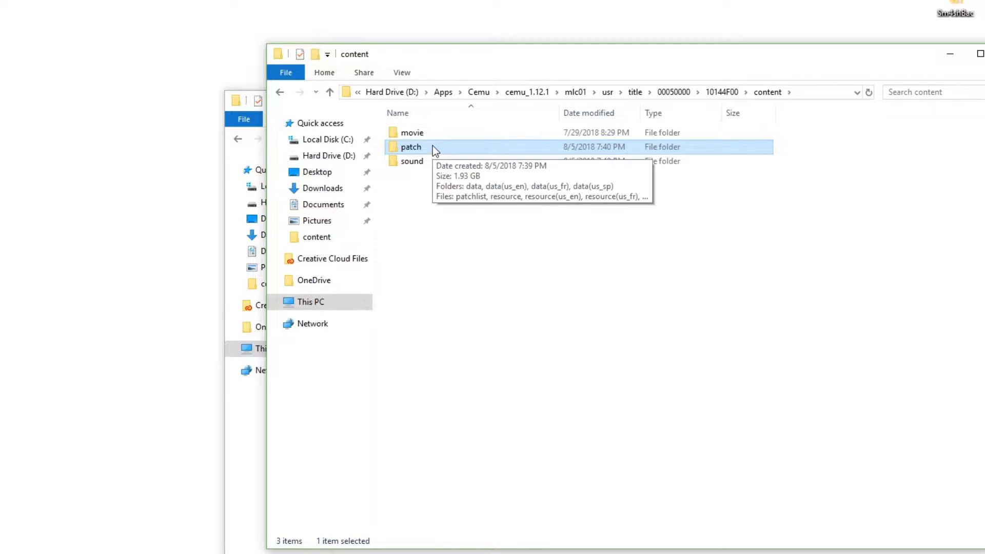
pyautogui.rightClick(433, 146)
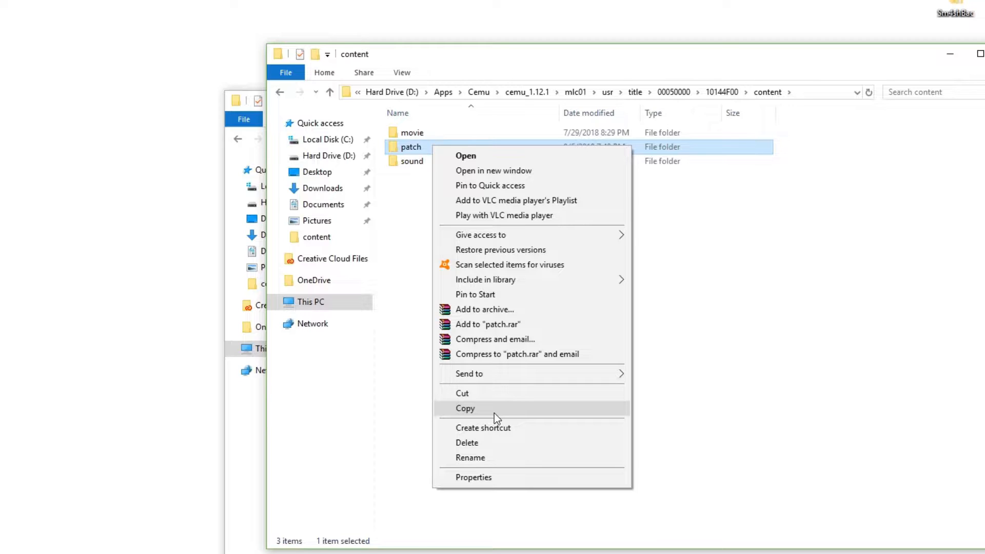
pyautogui.click(723, 313)
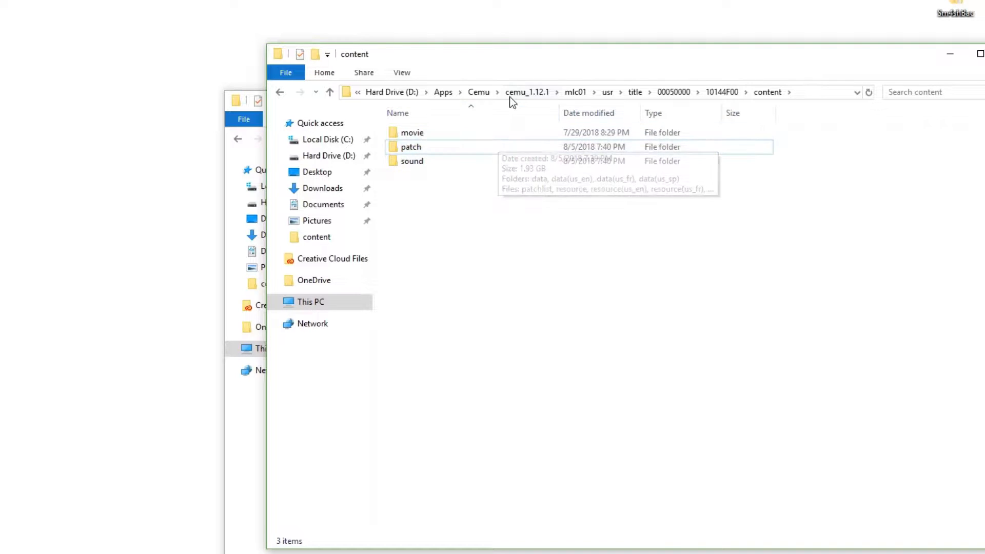
# Navigate from cemu_1.12.1 through Games and Super Smash Bros. for Wii U [AXFE0101] to its content folder
pyautogui.click(482, 93)
pyautogui.doubleClick(465, 136)
pyautogui.click(462, 160)
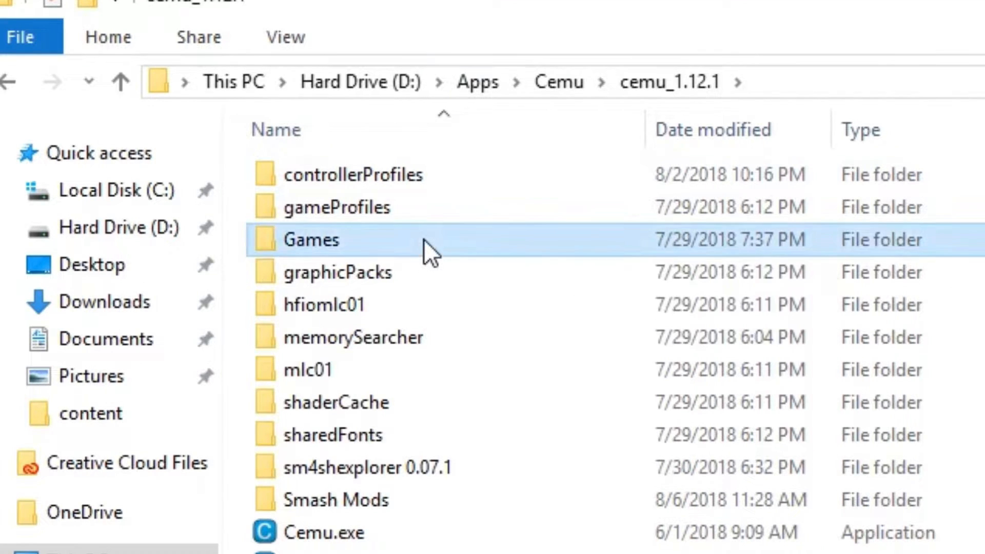
pyautogui.doubleClick(423, 239)
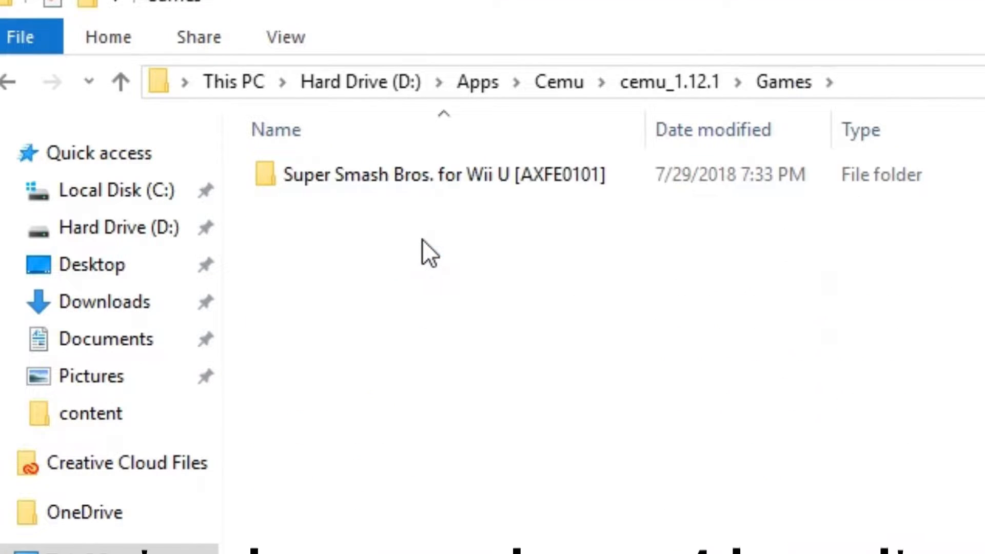
pyautogui.doubleClick(407, 180)
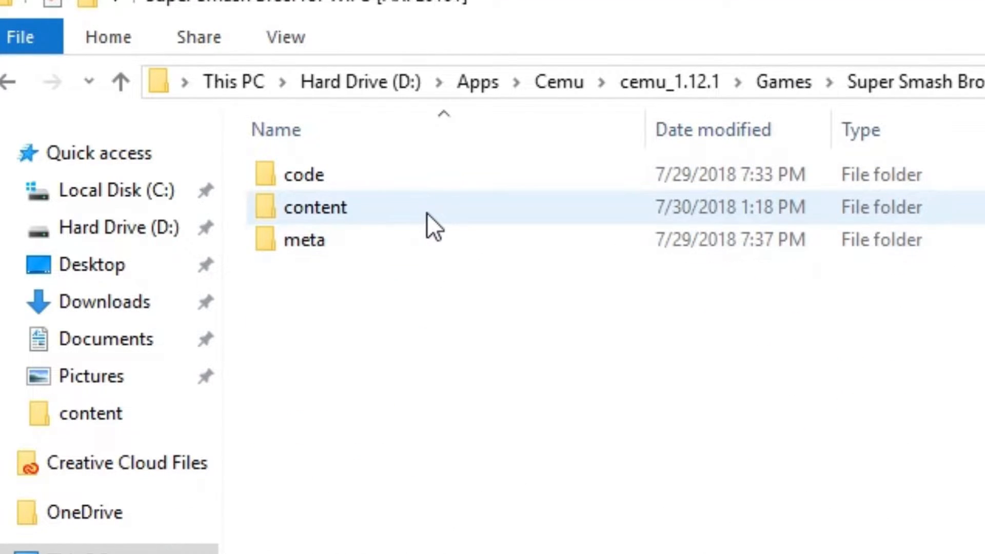
pyautogui.doubleClick(426, 214)
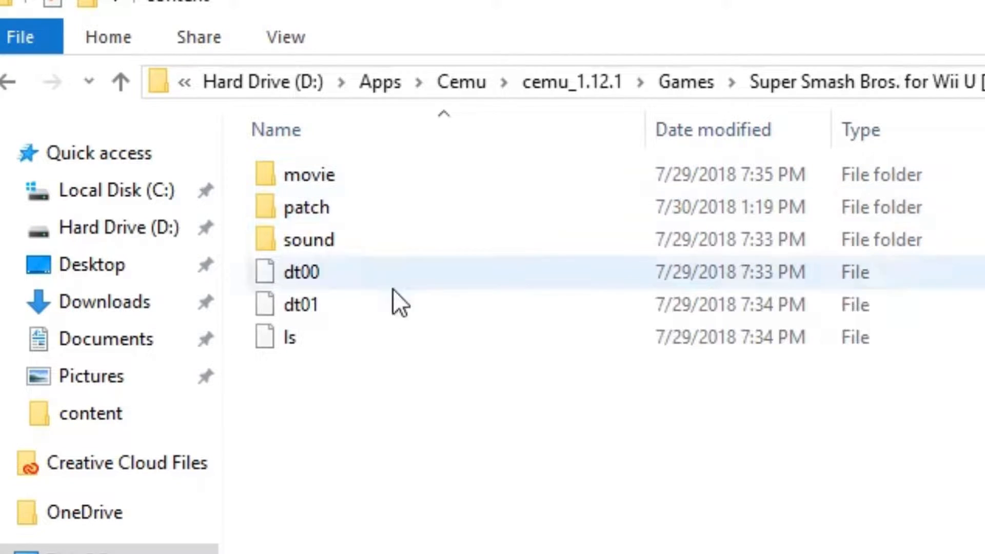
# Examine the patch folder in the base game's content folder, and close that File Explorer window
pyautogui.moveTo(701, 5); pyautogui.dragTo(590, 29)
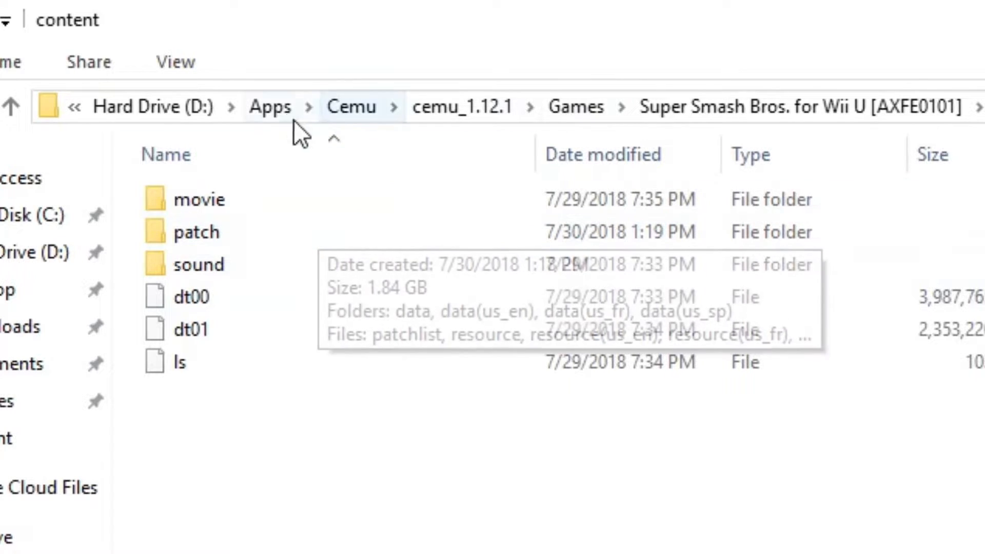
pyautogui.moveTo(256, 242)
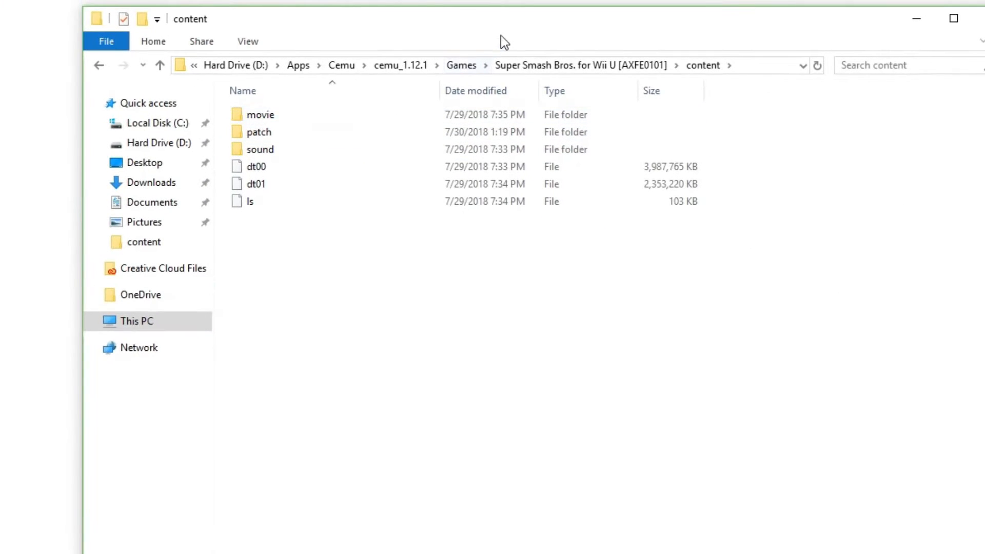
pyautogui.moveTo(528, 15); pyautogui.dragTo(409, 55)
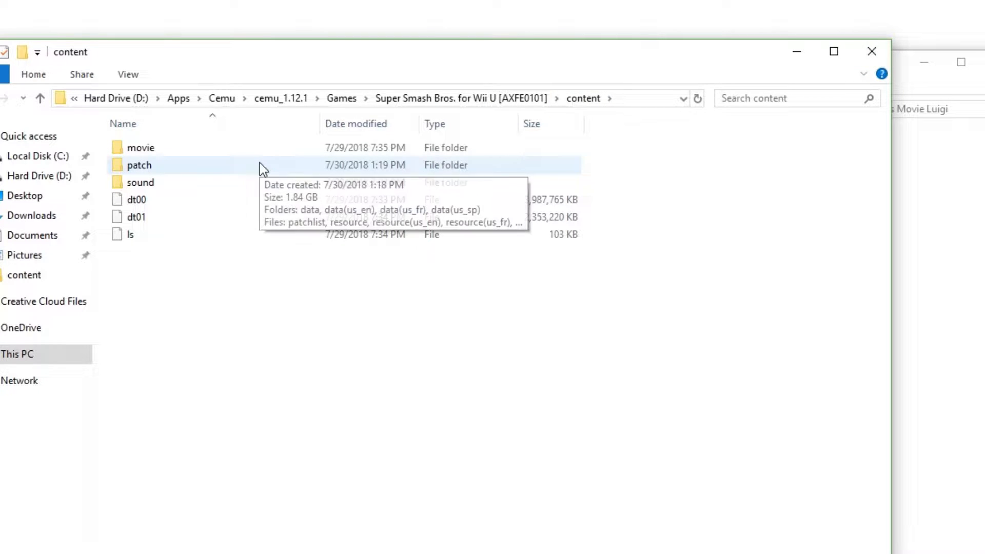
pyautogui.moveTo(617, 57); pyautogui.dragTo(466, 82)
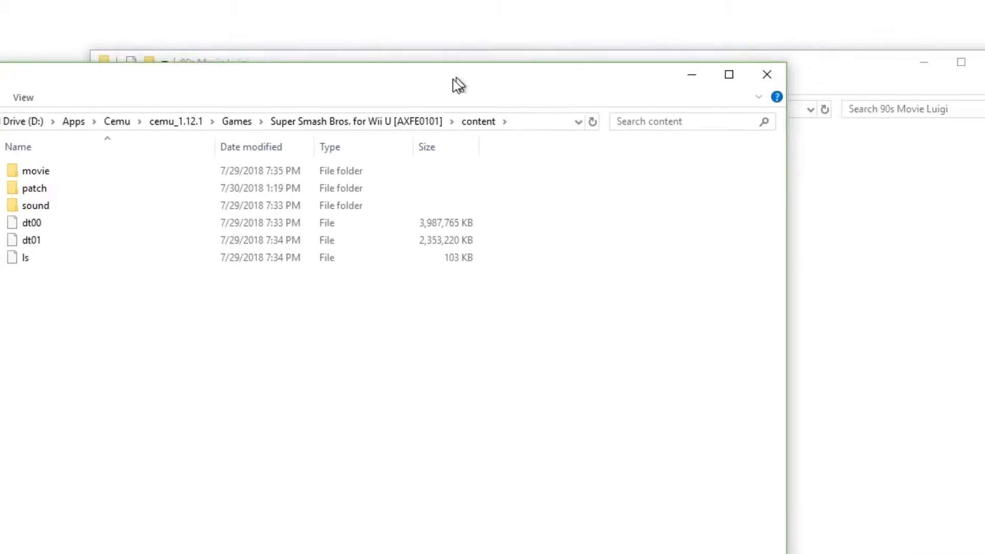
pyautogui.click(757, 86)
pyautogui.moveTo(596, 75); pyautogui.dragTo(520, 51)
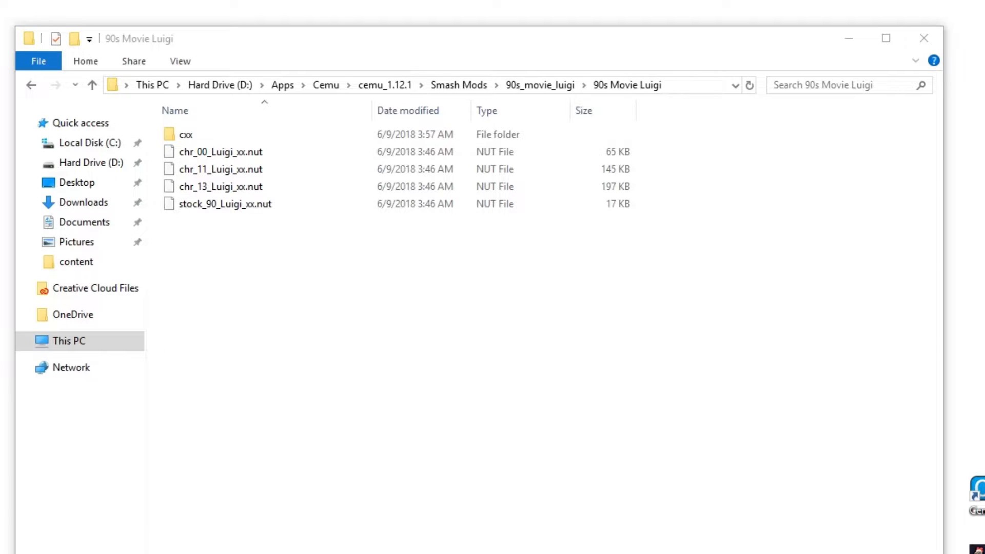
# Go back to cemu_1.12.1 and launch Sm4shFileExplorer.exe from the sm4shexplorer 0.07.1 folder
pyautogui.click(490, 119)
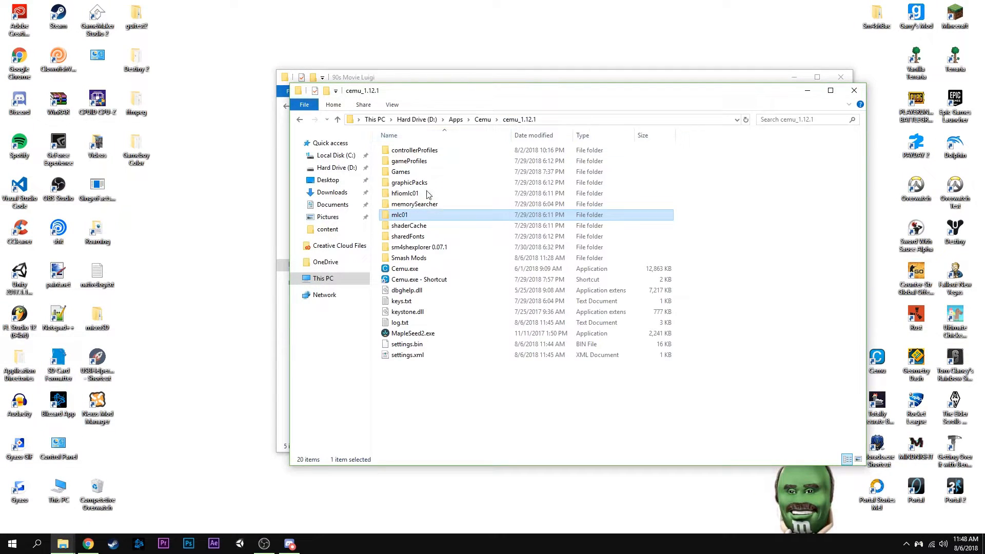
pyautogui.doubleClick(429, 247)
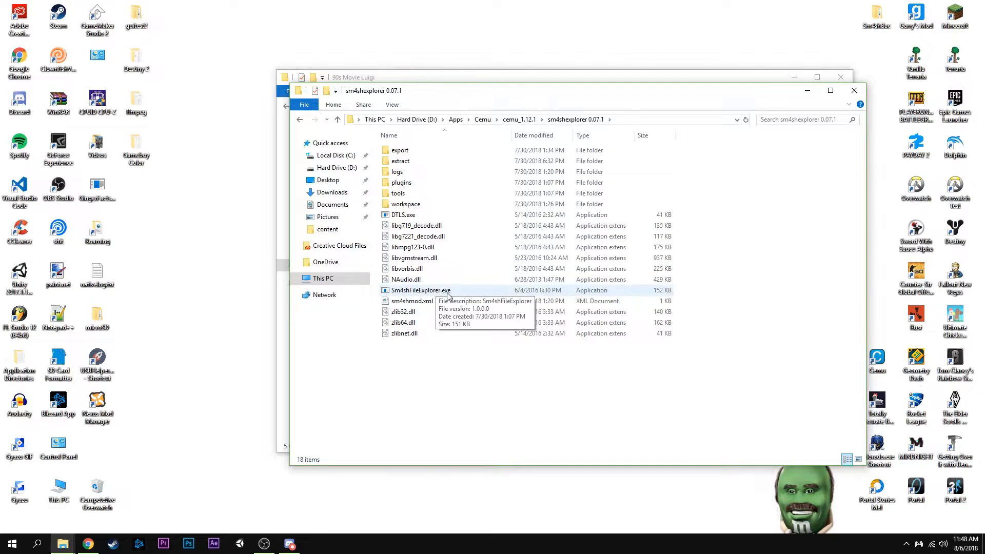
pyautogui.doubleClick(447, 292)
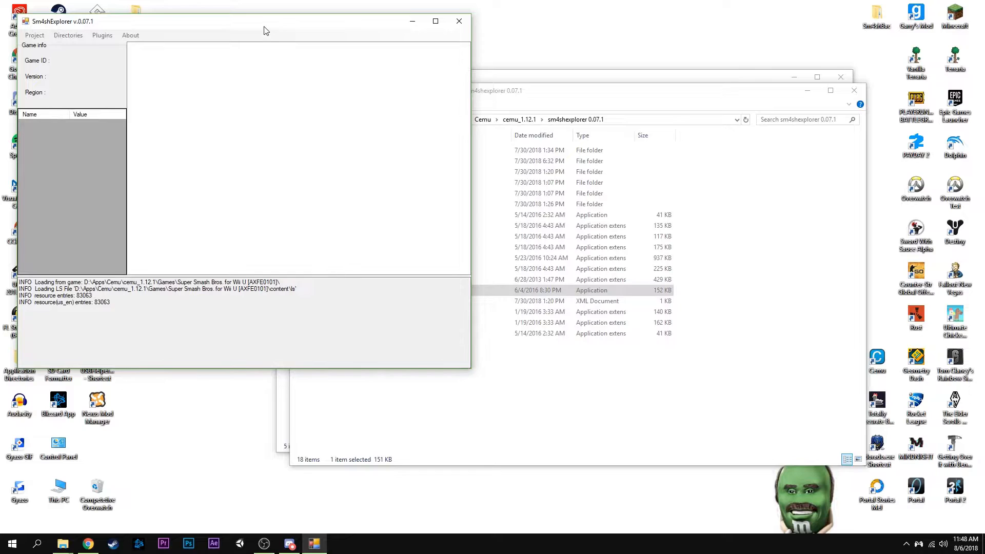
# Arrange the Sm4shExplorer window side by side with the 90s Movie Luigi folder window
pyautogui.moveTo(266, 31); pyautogui.dragTo(289, 100)
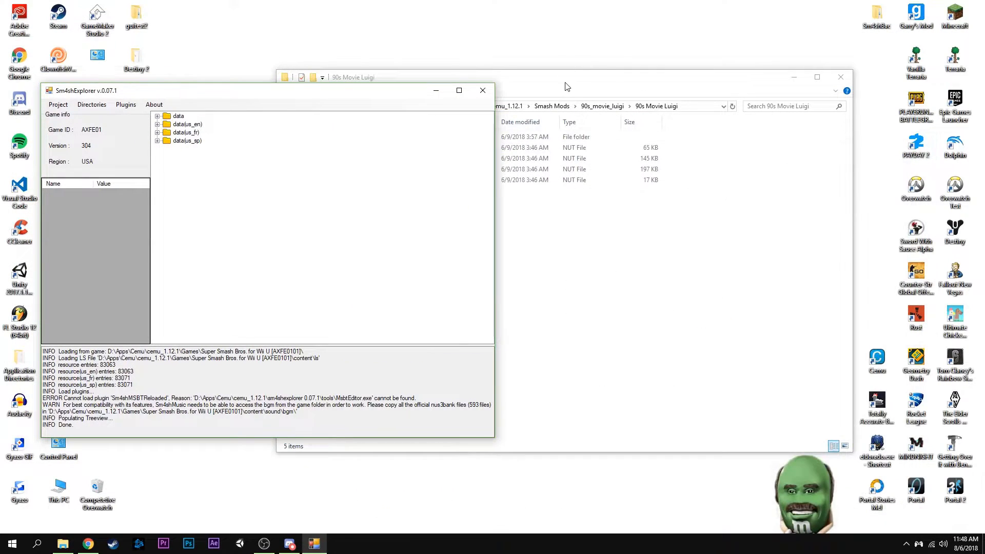
pyautogui.moveTo(566, 87); pyautogui.dragTo(700, 84)
pyautogui.moveTo(264, 91); pyautogui.dragTo(245, 84)
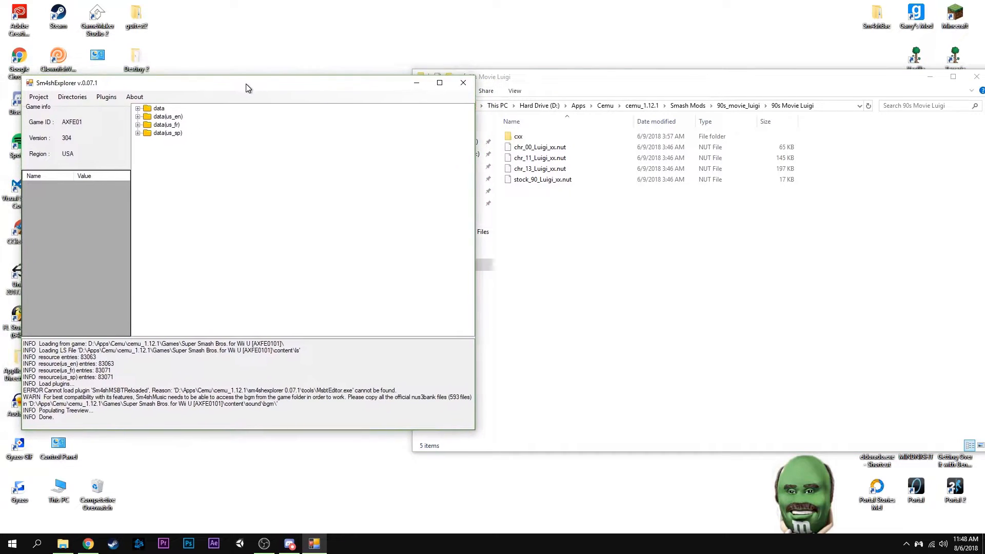
pyautogui.moveTo(564, 82); pyautogui.dragTo(601, 82)
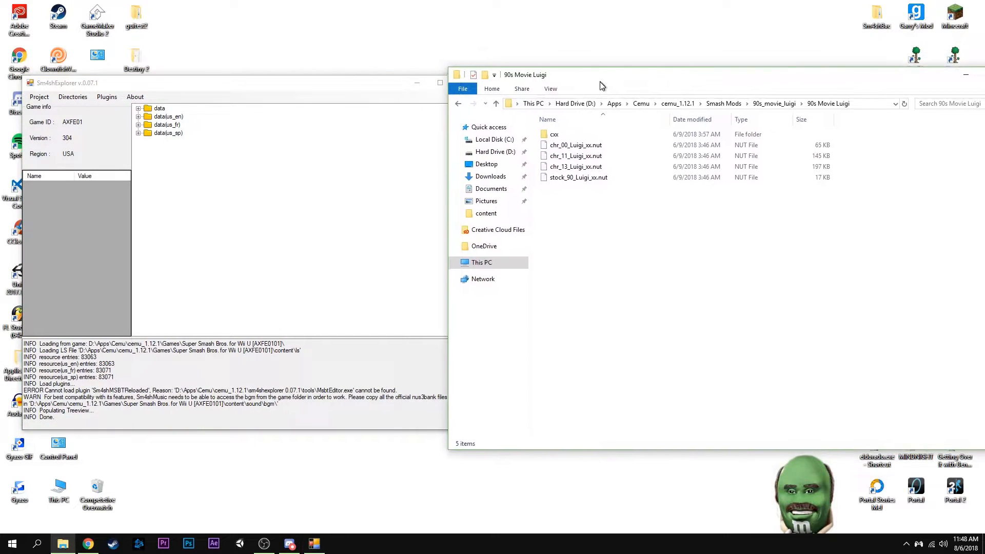
pyautogui.click(215, 101)
pyautogui.moveTo(164, 85); pyautogui.dragTo(145, 72)
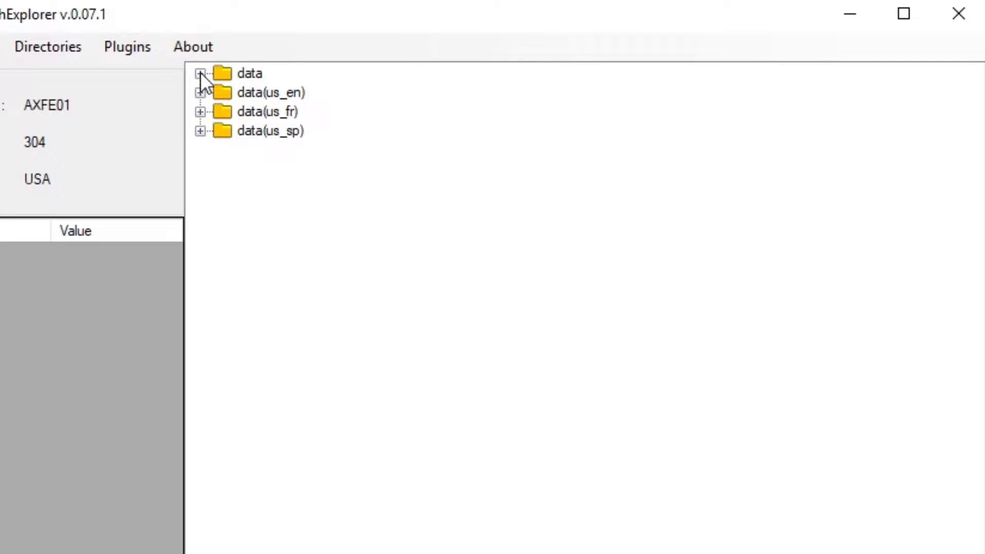
# Expand data, fighter, luigi, model and body in the game's file tree to list Luigi's costume folders
pyautogui.click(125, 96)
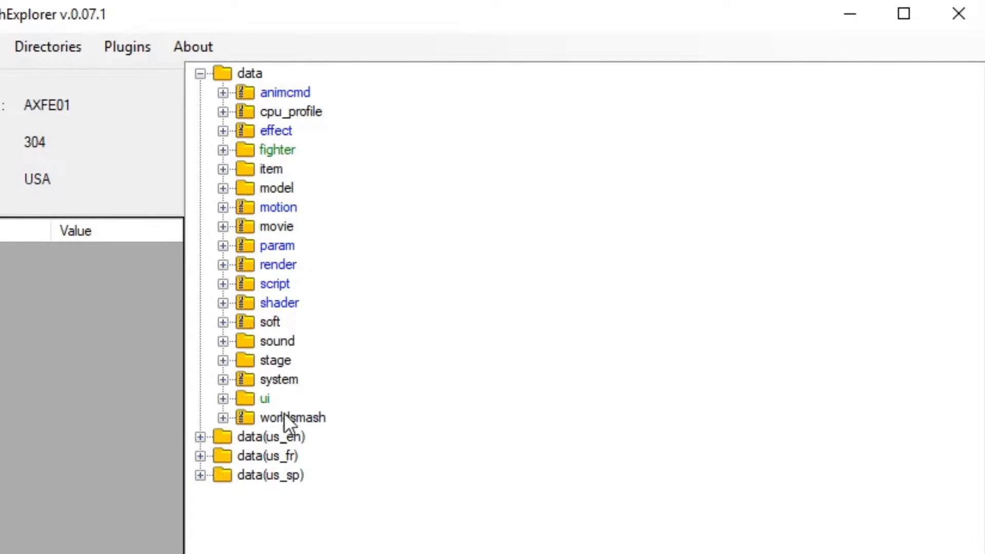
pyautogui.click(223, 150)
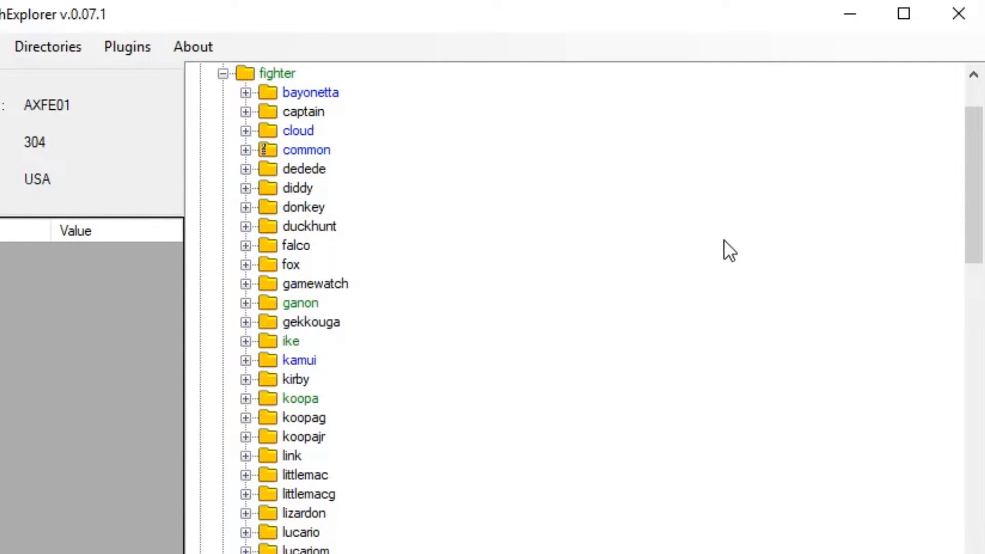
pyautogui.scroll(-11, 374, 164)
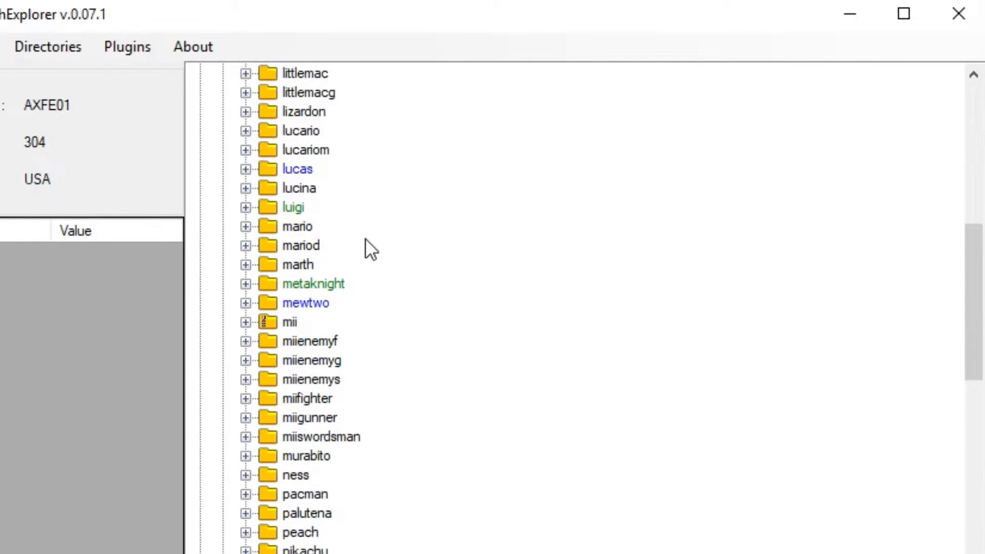
pyautogui.scroll(-5, 363, 241)
pyautogui.scroll(4, 362, 241)
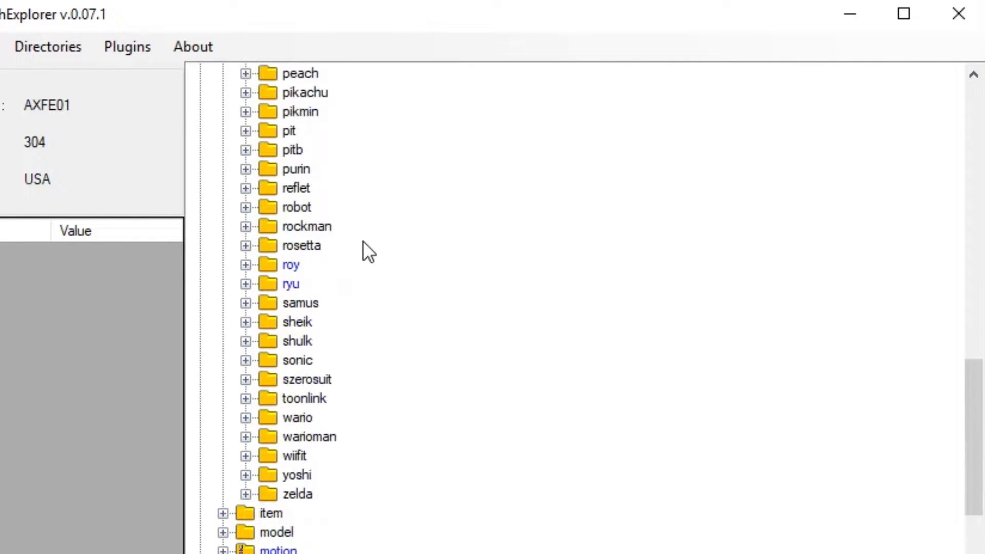
pyautogui.scroll(1, 362, 243)
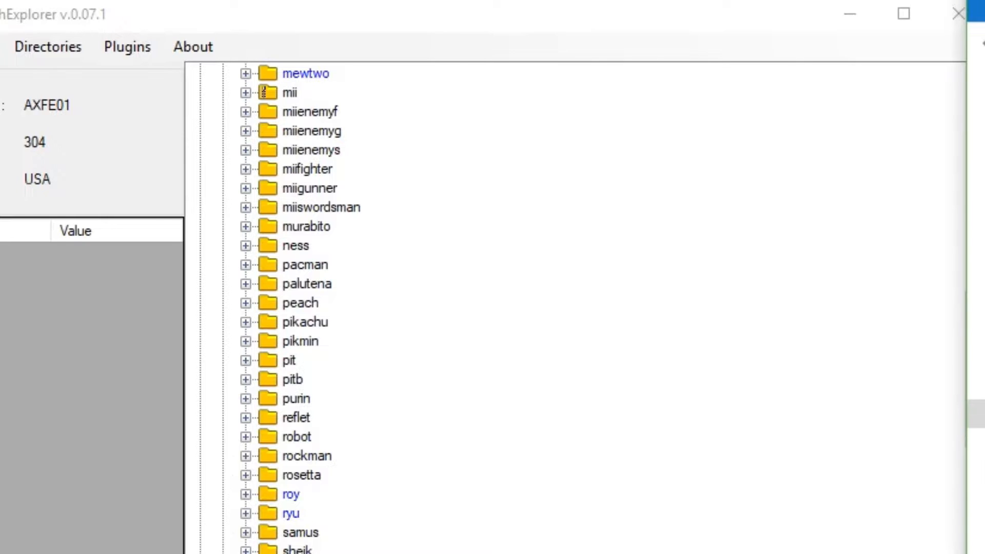
pyautogui.scroll(4, 425, 372)
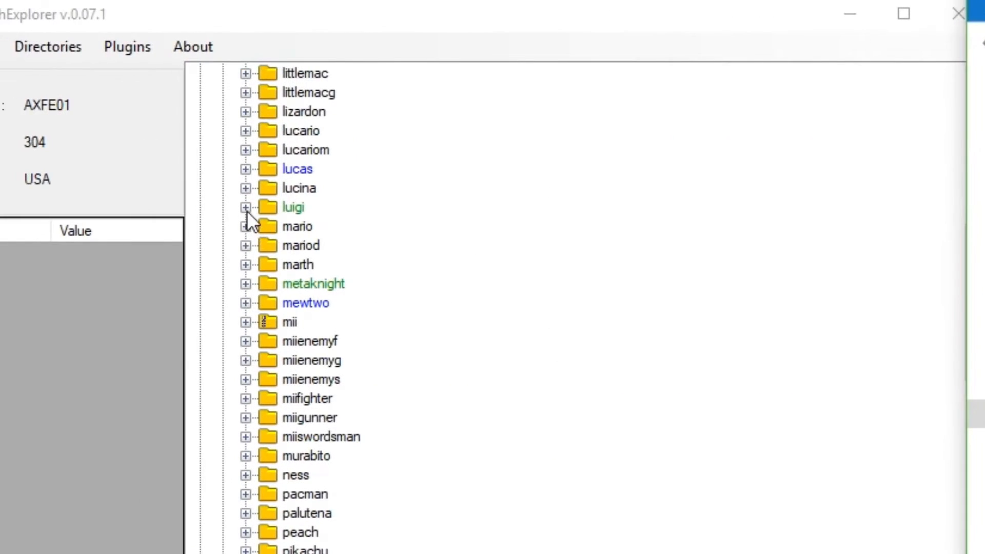
pyautogui.click(246, 208)
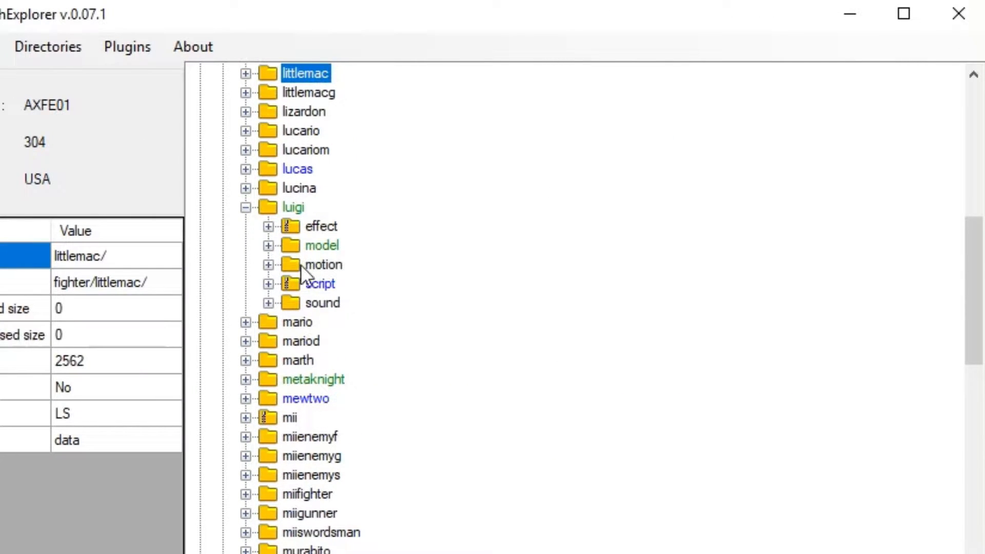
pyautogui.click(269, 246)
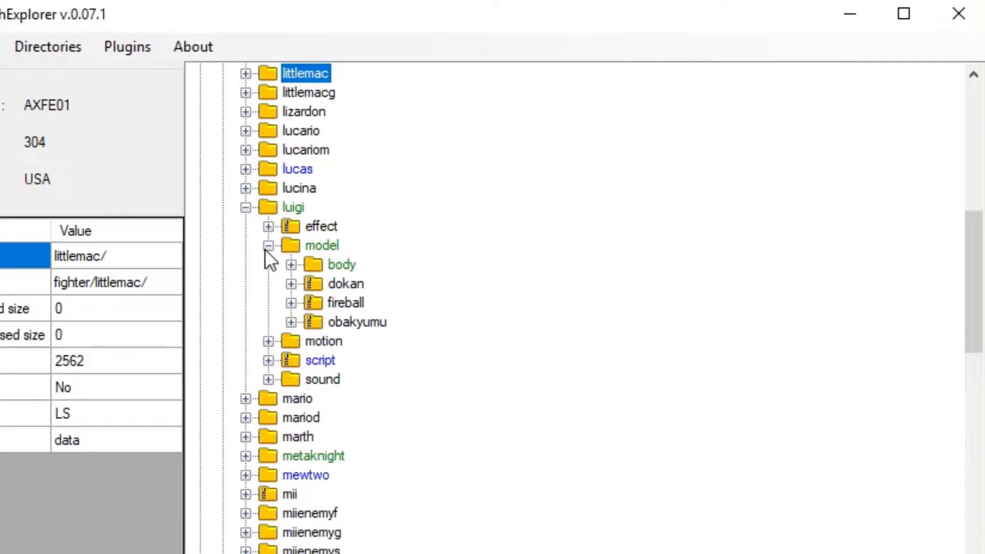
pyautogui.click(291, 265)
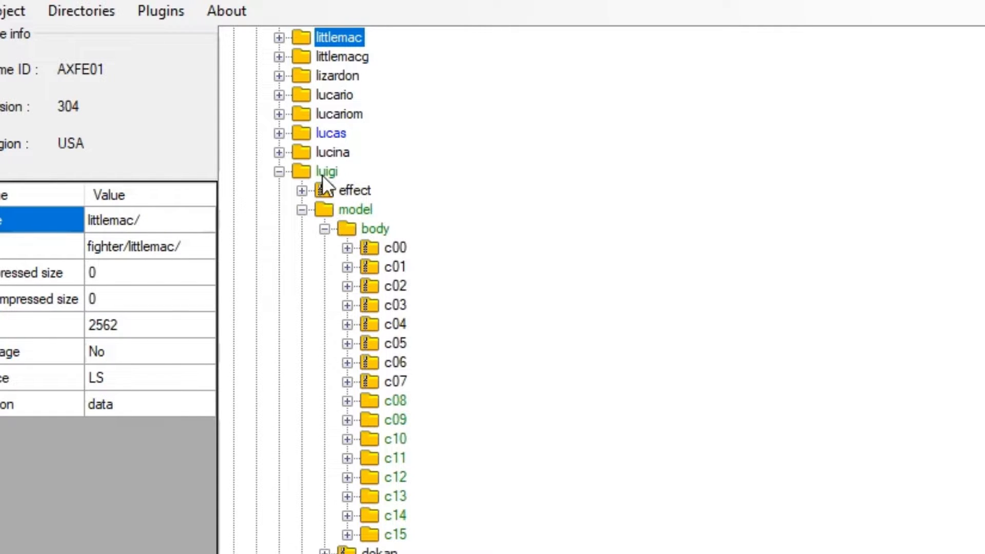
# Collapse the luigi folder, check the model and body folders of lucariom for comparison, and collapse lucariom
pyautogui.click(279, 172)
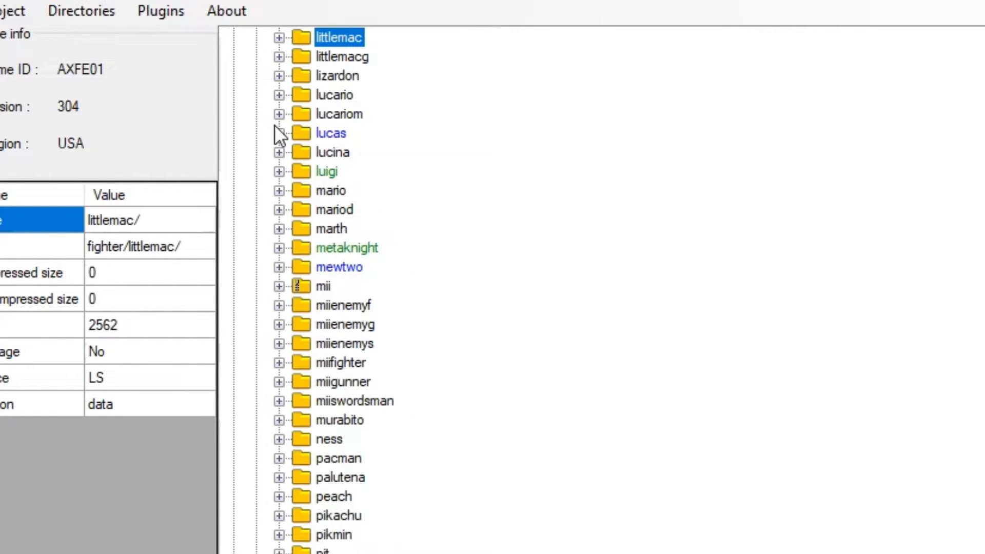
pyautogui.click(279, 115)
pyautogui.click(301, 133)
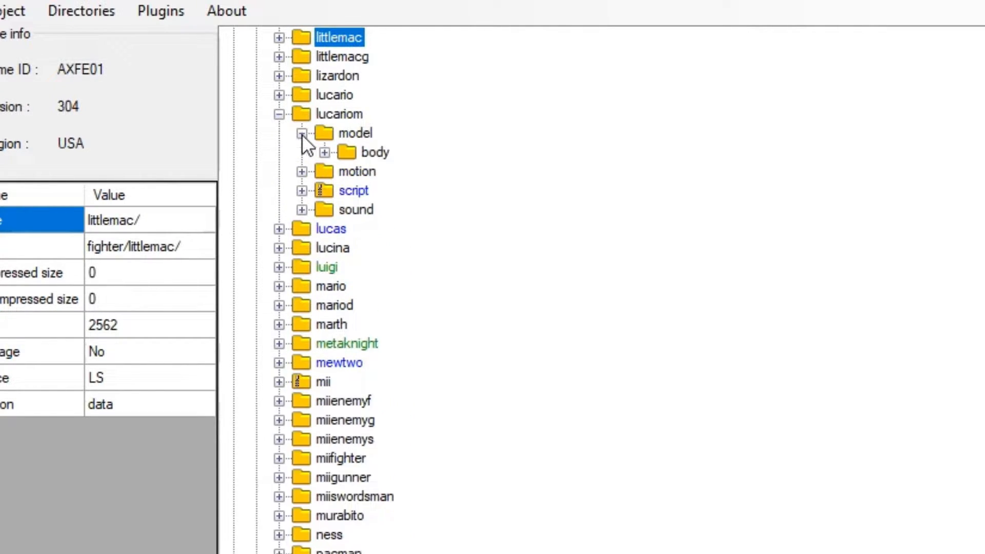
pyautogui.click(324, 152)
pyautogui.click(279, 114)
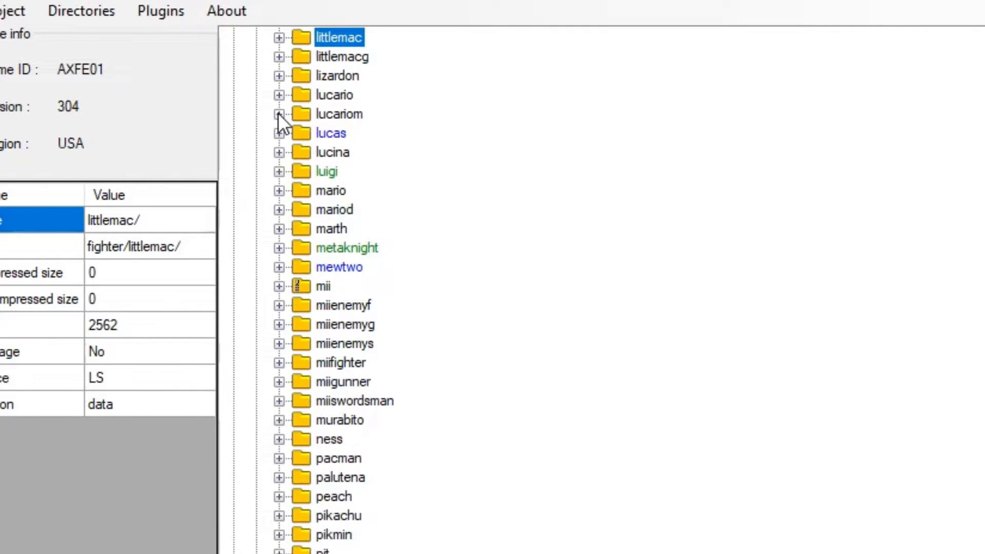
# Examine the costume folders inside lizardon's model and body folders, and collapse lizardon
pyautogui.click(279, 76)
pyautogui.click(302, 95)
pyautogui.click(302, 95)
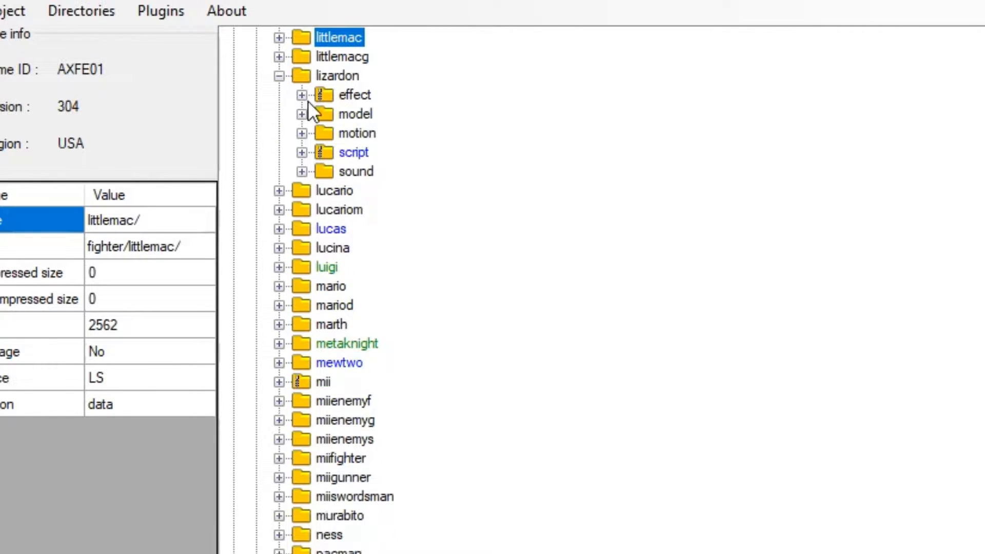
pyautogui.click(302, 114)
pyautogui.click(324, 133)
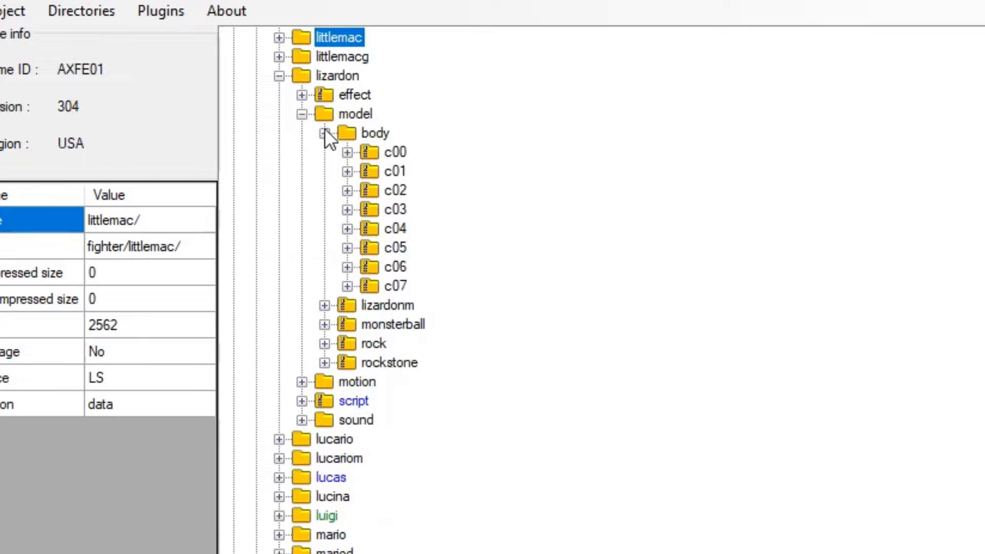
pyautogui.click(301, 114)
pyautogui.click(279, 76)
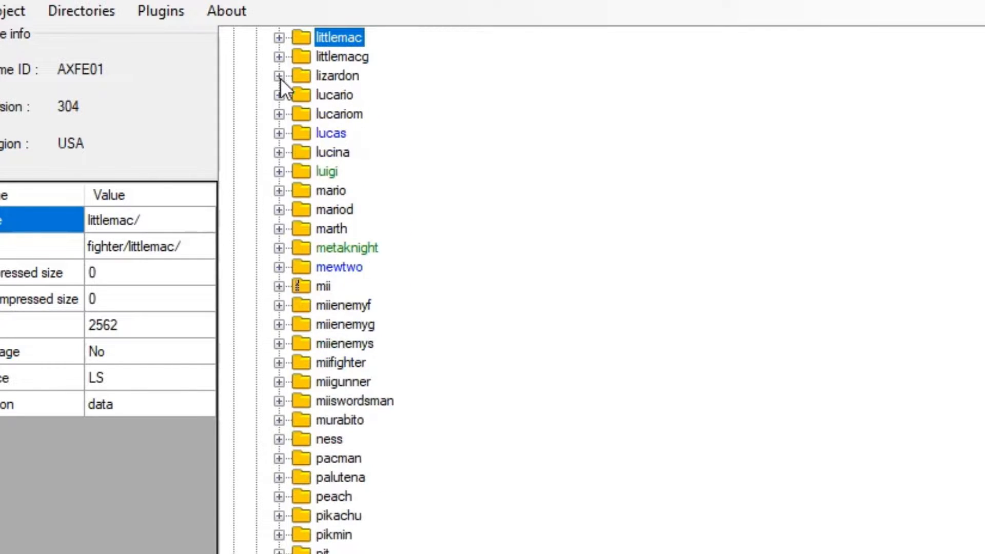
# Examine the costume folders inside miienemyf's model and body folders, and collapse miienemyf
pyautogui.click(279, 305)
pyautogui.click(302, 343)
pyautogui.click(324, 363)
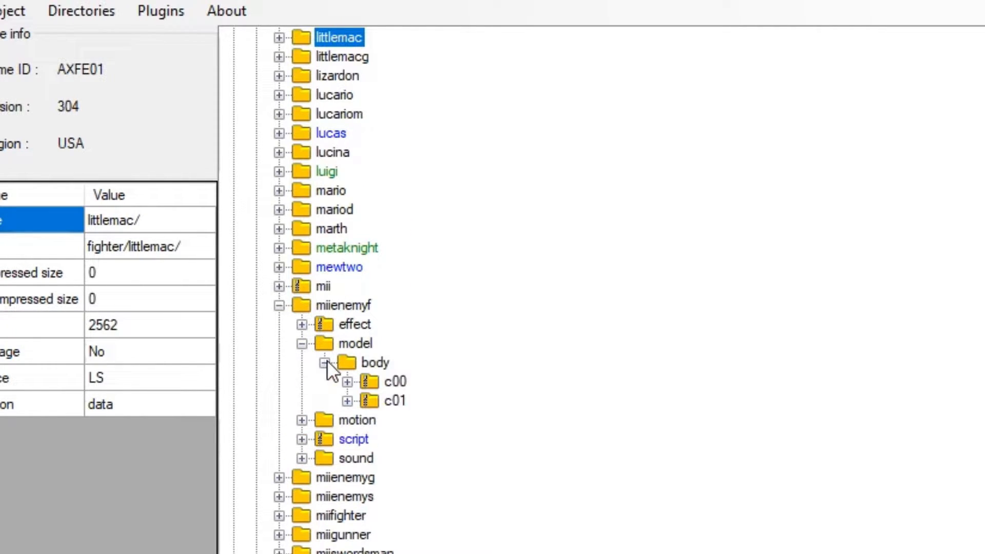
pyautogui.click(279, 305)
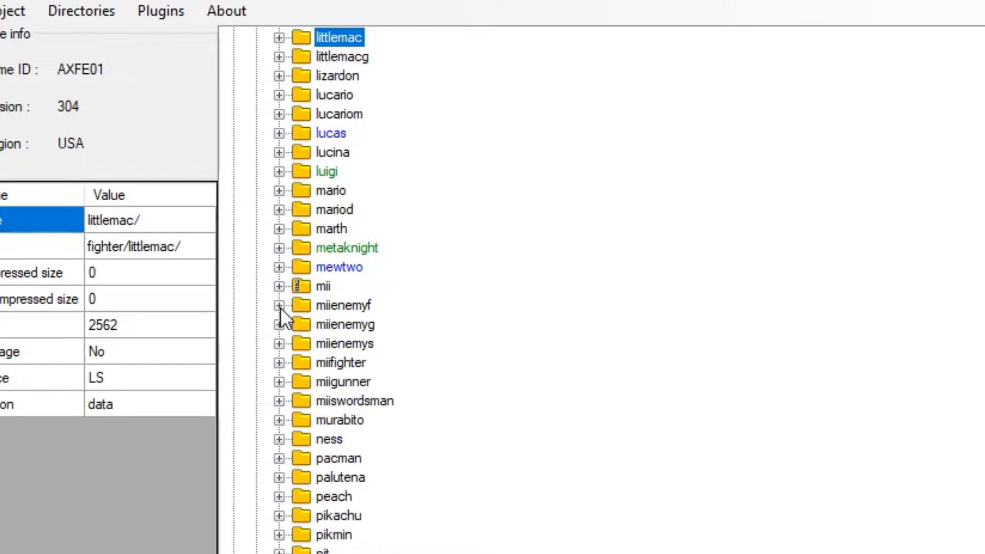
# Reopen the luigi folder in the tree, inspect the files in the downloaded skin's cxx folder, and return to 90s Movie Luigi
pyautogui.click(279, 171)
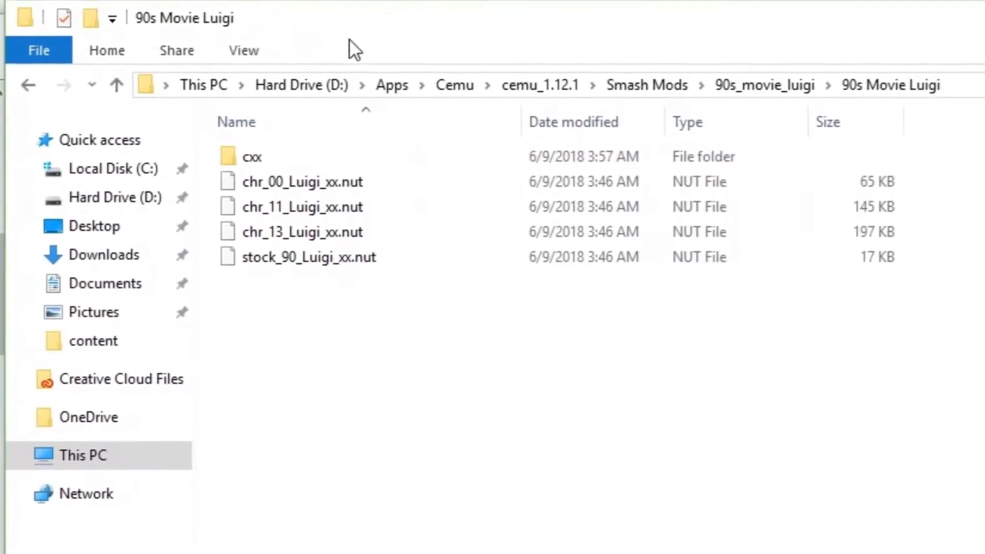
pyautogui.moveTo(294, 295); pyautogui.dragTo(292, 172)
pyautogui.click(287, 303)
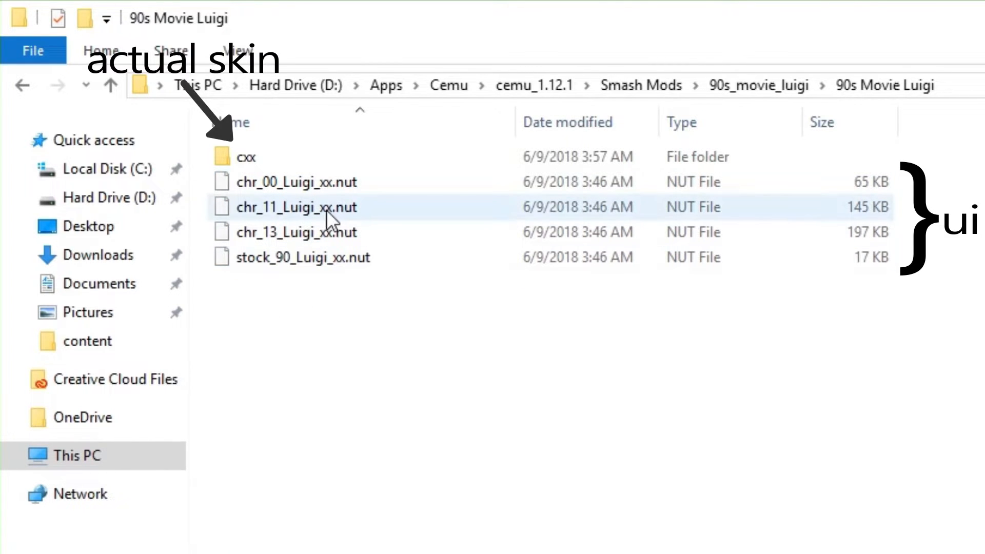
pyautogui.doubleClick(246, 156)
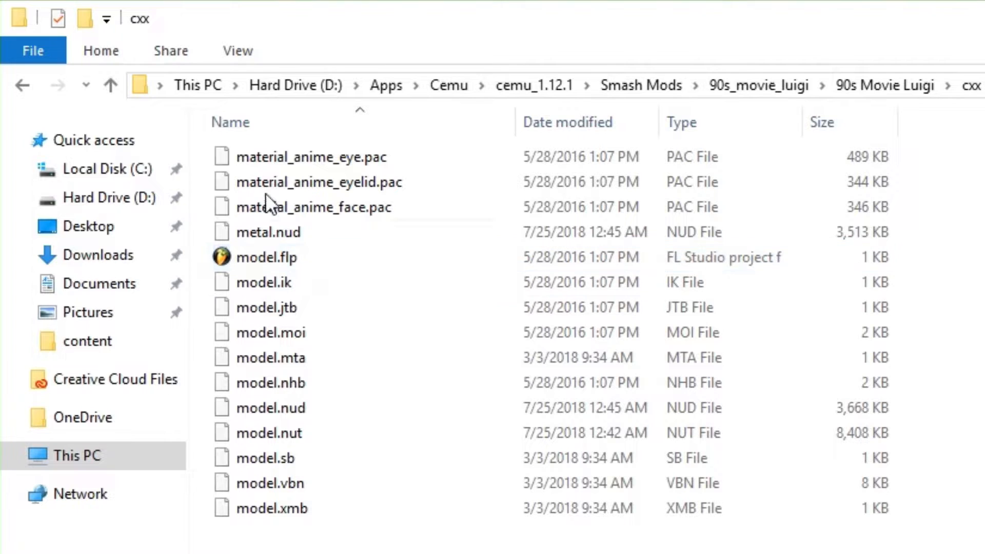
pyautogui.click(24, 85)
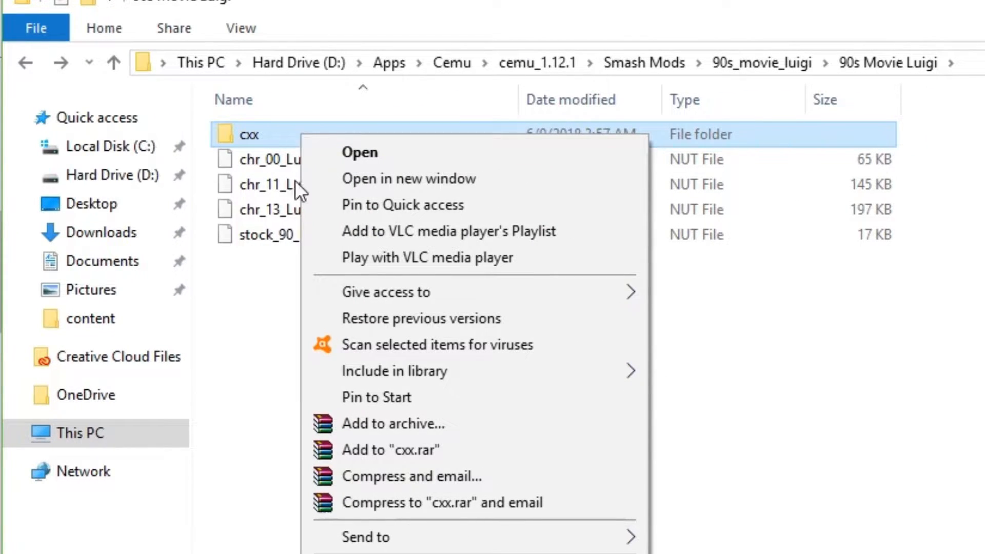
# Rename the cxx folder in the 90s Movie Luigi folder as c05
pyautogui.click(362, 553)
pyautogui.click(268, 135)
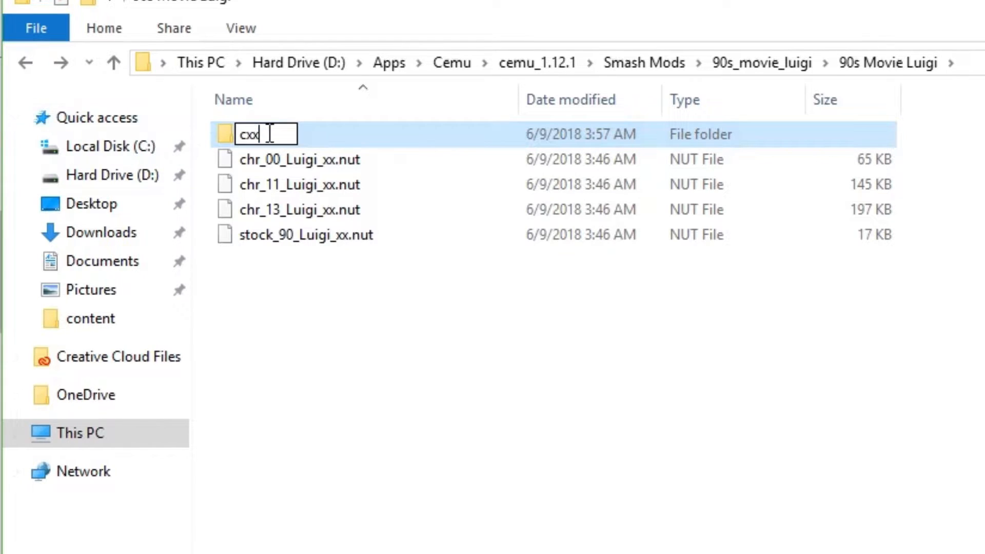
pyautogui.press('BackSpace')
pyautogui.press('BackSpace')
pyautogui.write('05')
pyautogui.press('Return')
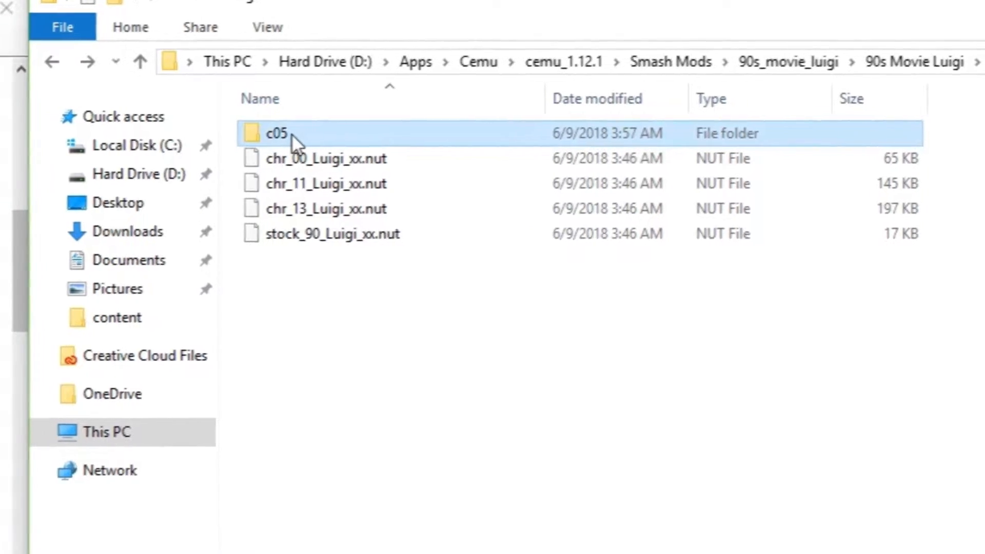
# Add the c05 skin folder to Luigi's body folder in Sm4shExplorer, and check the files in its c05 slot
pyautogui.moveTo(264, 134); pyautogui.dragTo(226, 131)
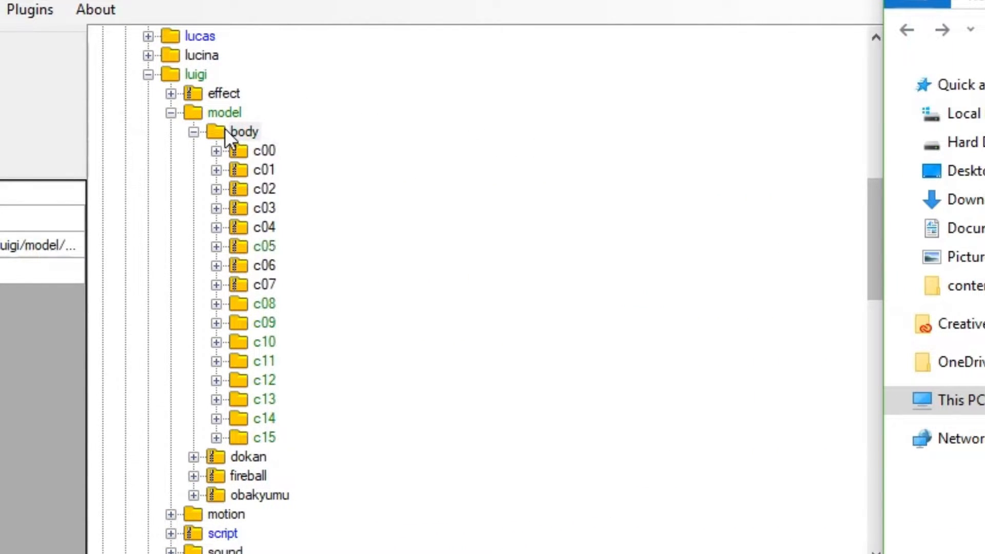
pyautogui.click(216, 247)
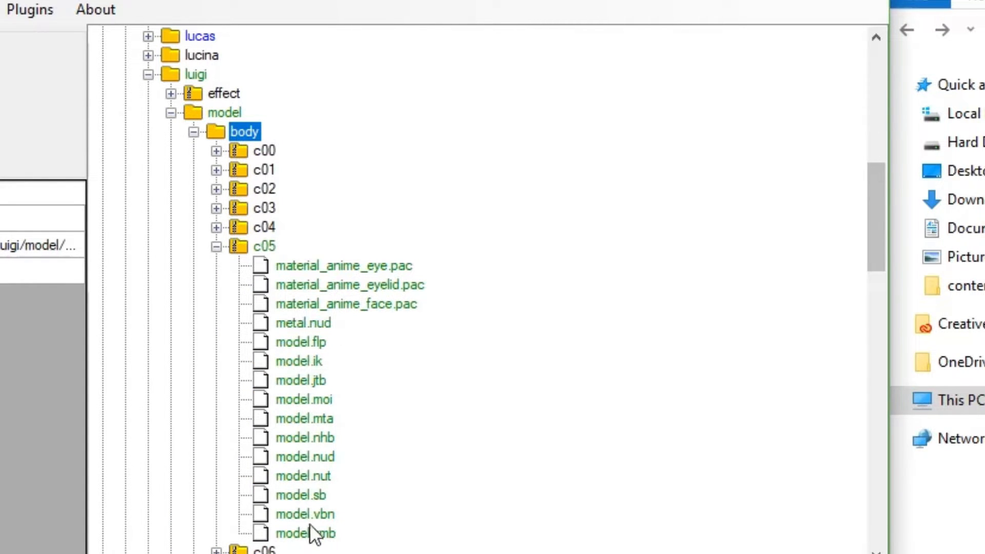
pyautogui.click(216, 247)
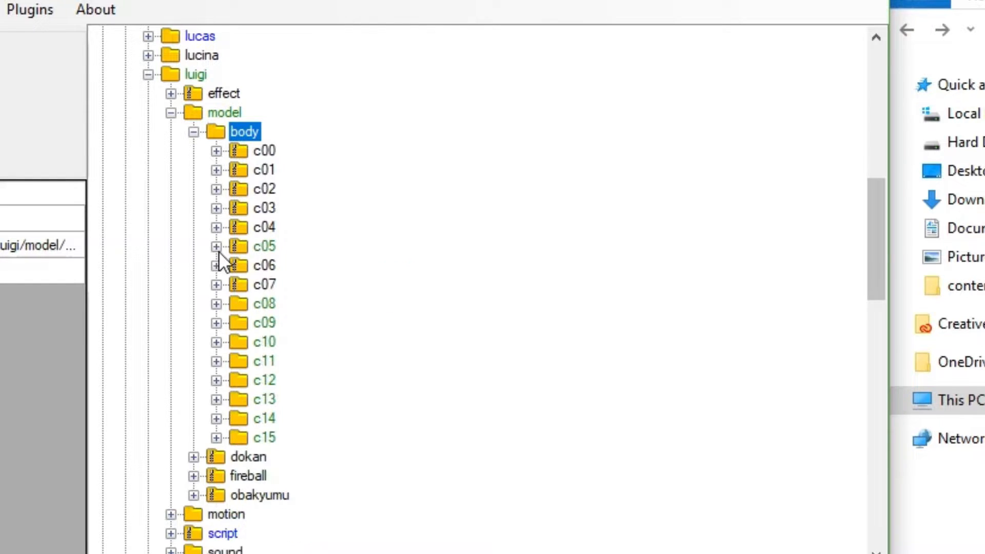
# Collapse the body, model, luigi and fighter folders in the file tree
pyautogui.click(192, 134)
pyautogui.scroll(1, 213, 147)
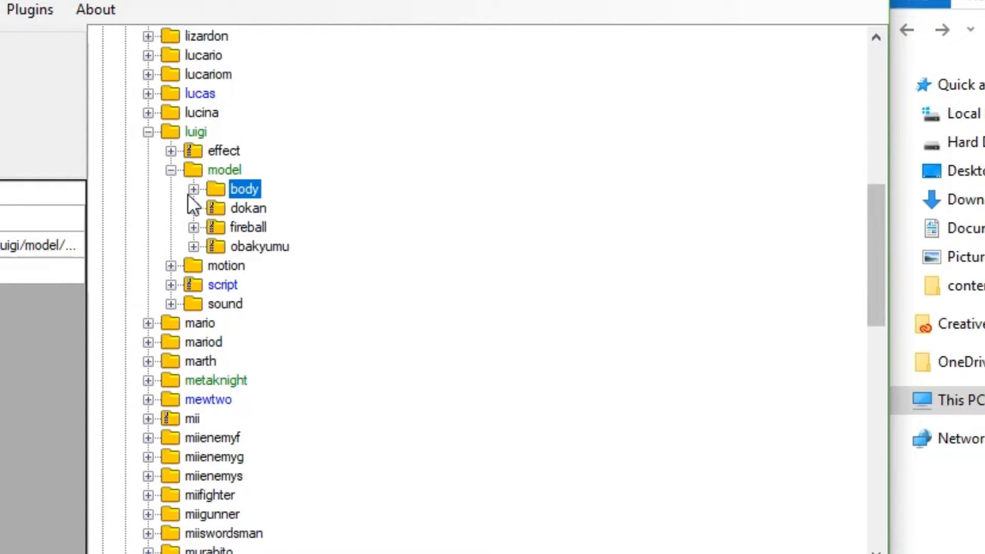
pyautogui.click(172, 170)
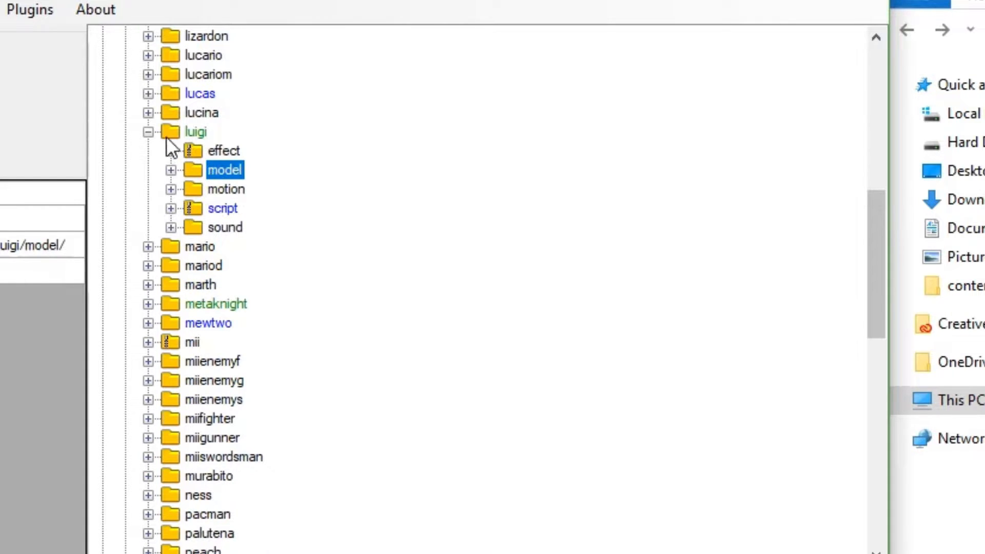
pyautogui.click(148, 131)
pyautogui.scroll(9, 192, 275)
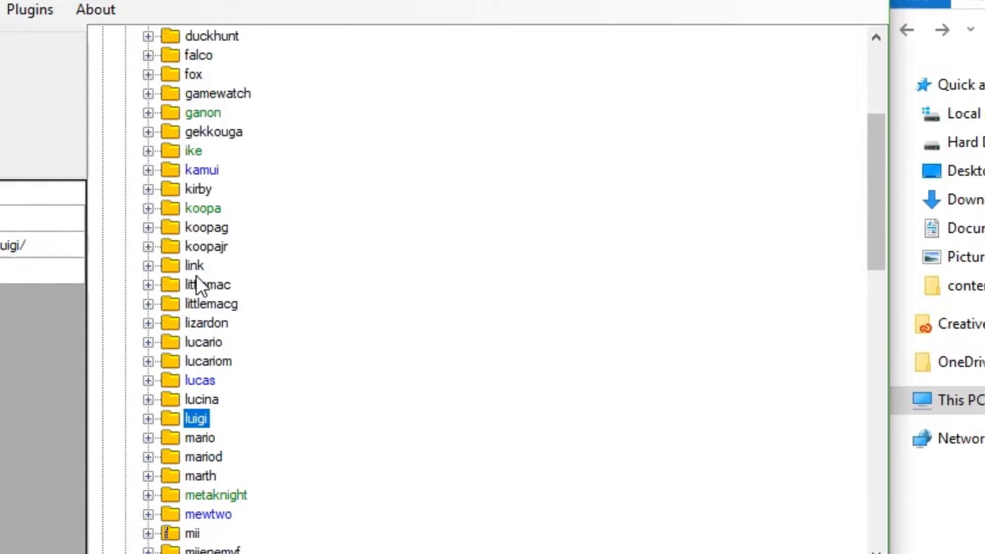
pyautogui.click(125, 112)
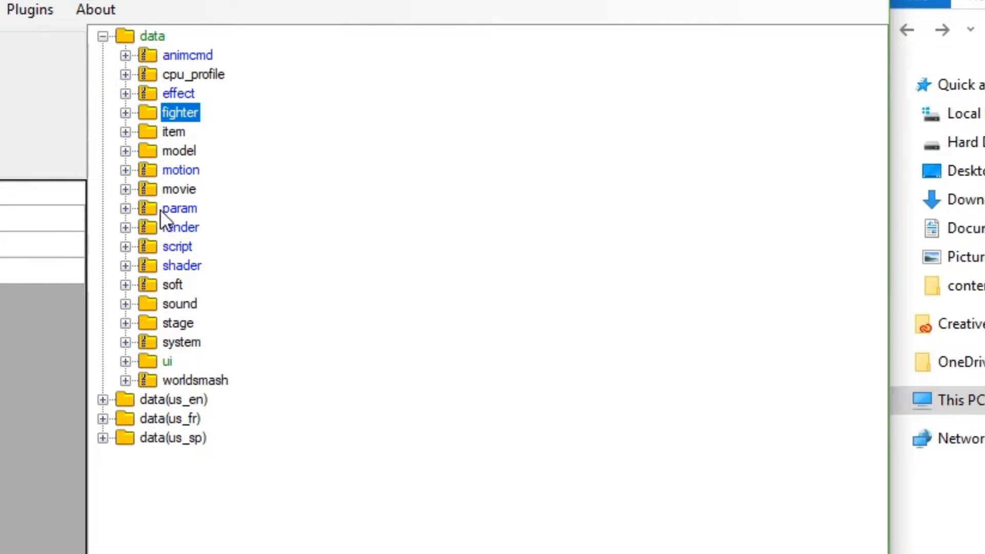
# Expand the ui, replace and chr folders under data to list the character image folders
pyautogui.click(125, 361)
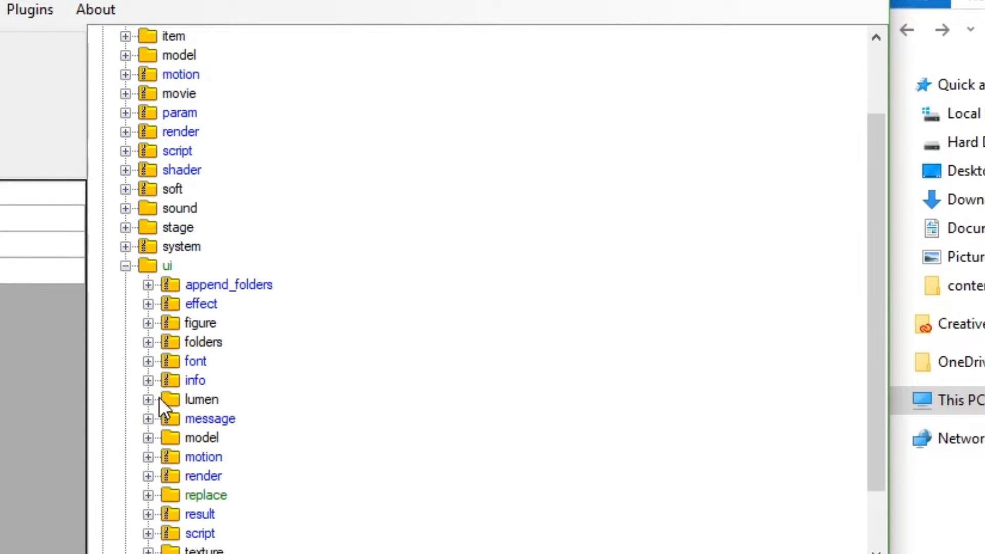
pyautogui.scroll(-1, 161, 405)
pyautogui.click(148, 437)
pyautogui.scroll(-6, 149, 436)
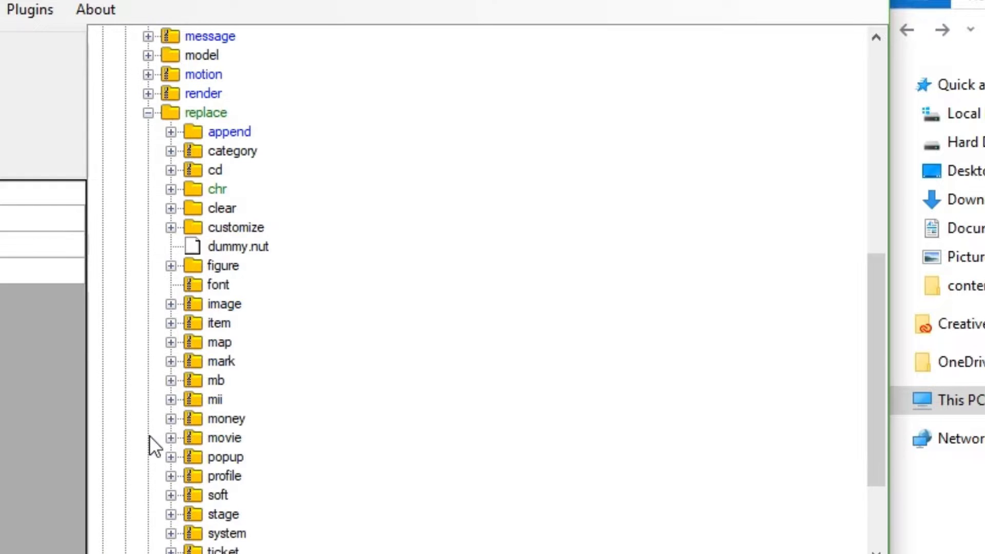
pyautogui.click(173, 189)
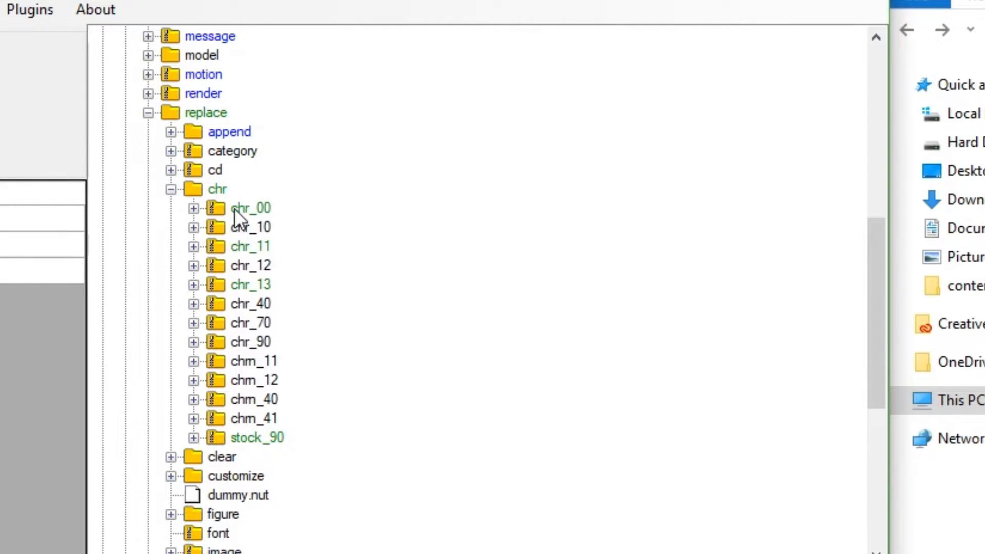
# Browse the character stock icon files in the stock_90 folder, and collapse the folder again
pyautogui.click(193, 437)
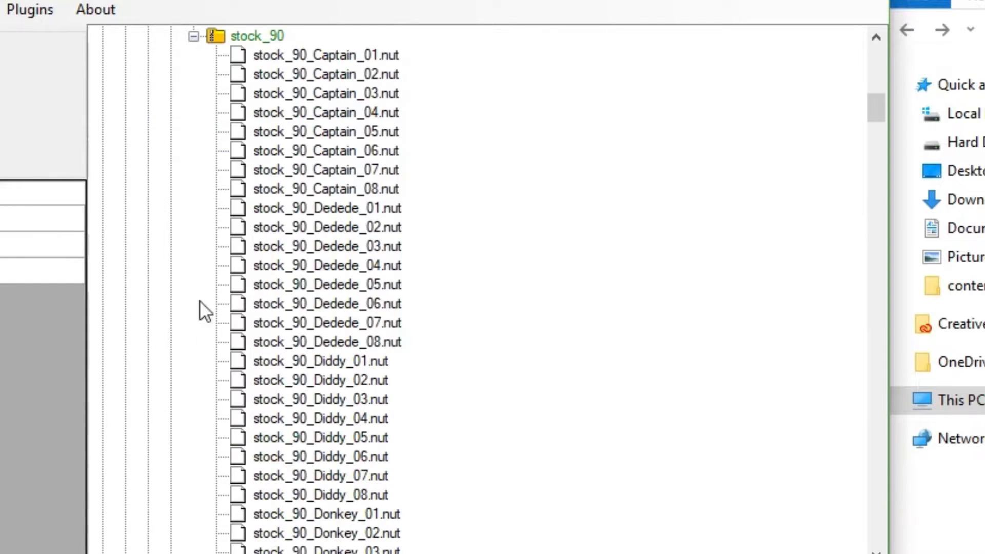
pyautogui.scroll(-8, 340, 451)
pyautogui.scroll(-20, 359, 220)
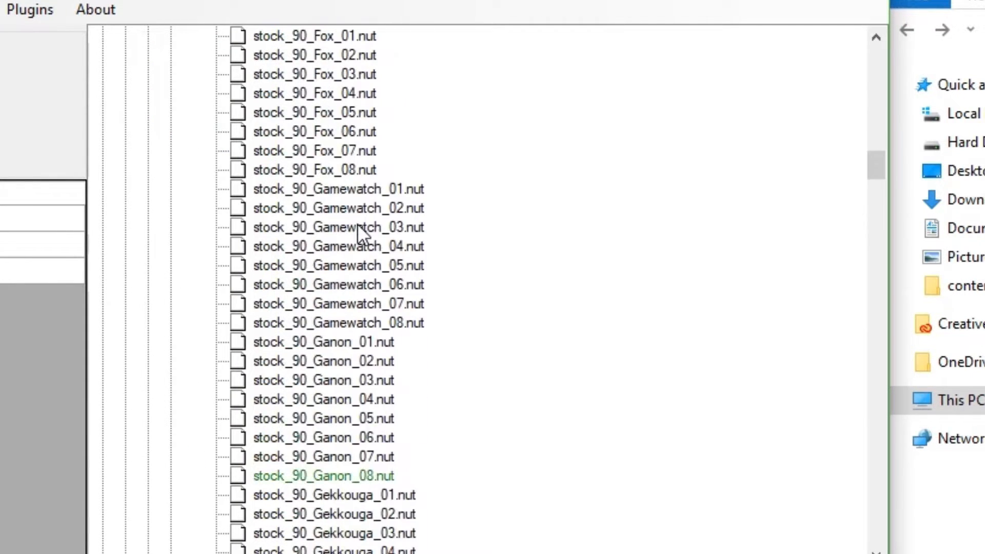
pyautogui.scroll(-20, 342, 236)
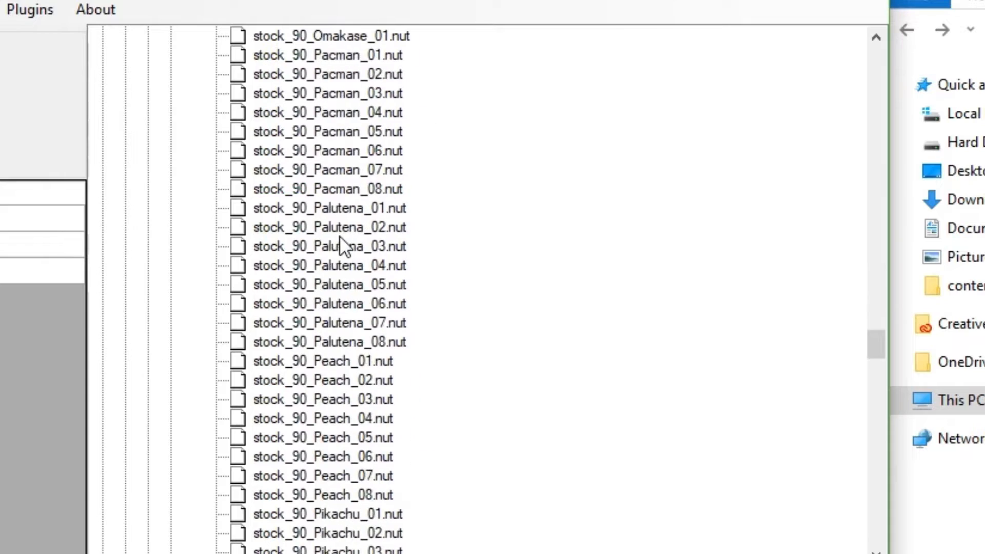
pyautogui.moveTo(877, 518); pyautogui.dragTo(860, 85)
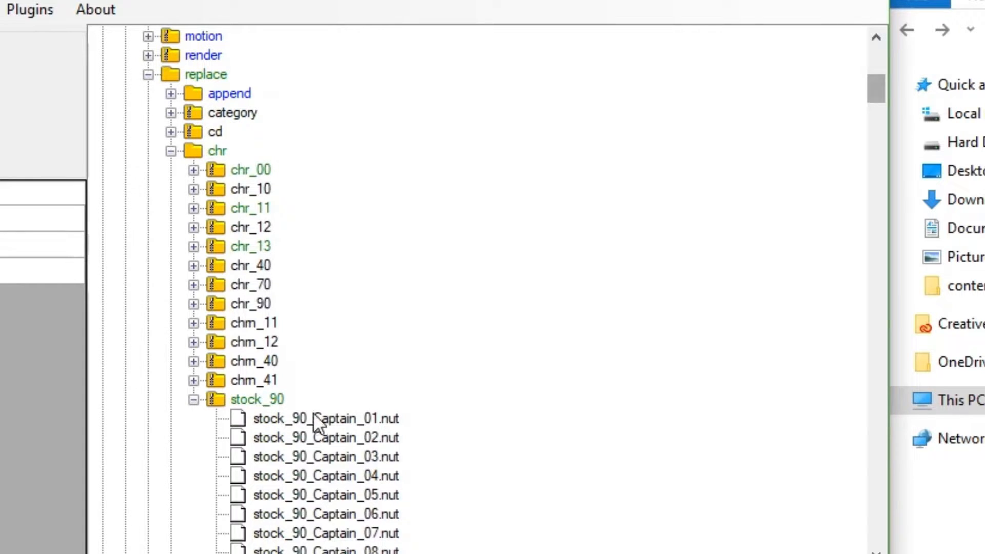
pyautogui.click(193, 399)
# Check the contents of the append_folders and model folders under ui, collapsing each one again
pyautogui.scroll(4, 272, 346)
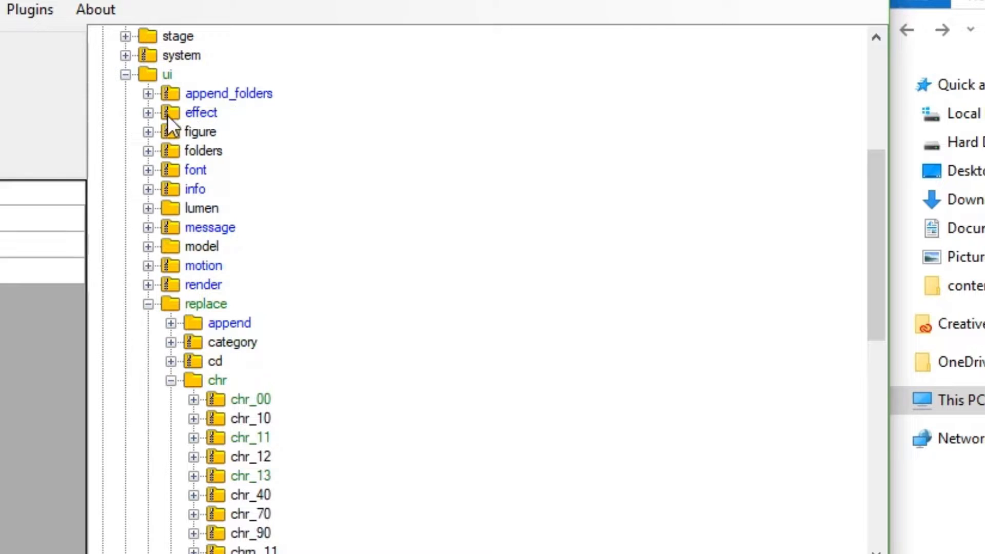
pyautogui.scroll(3, 153, 287)
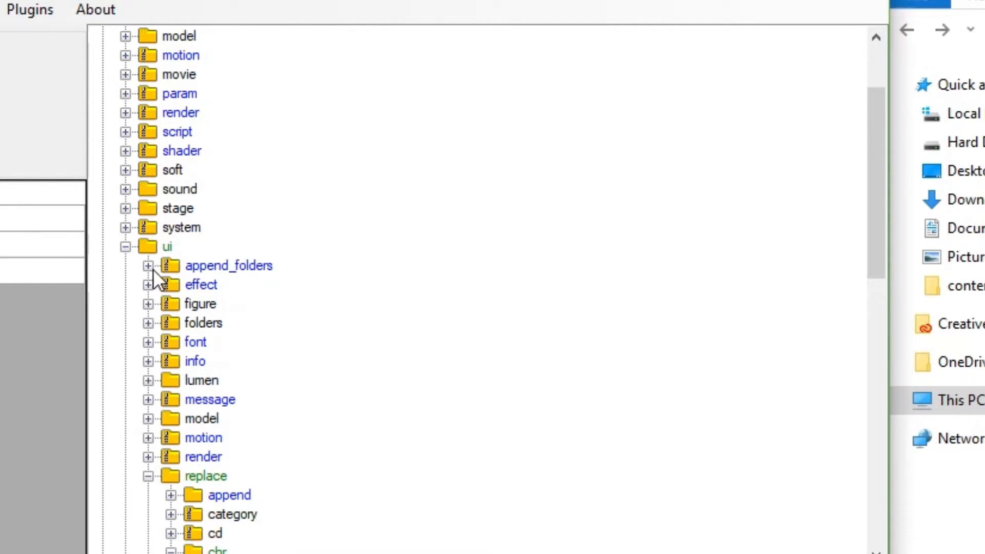
pyautogui.click(148, 265)
pyautogui.click(147, 265)
pyautogui.scroll(-9, 336, 333)
pyautogui.scroll(7, 319, 326)
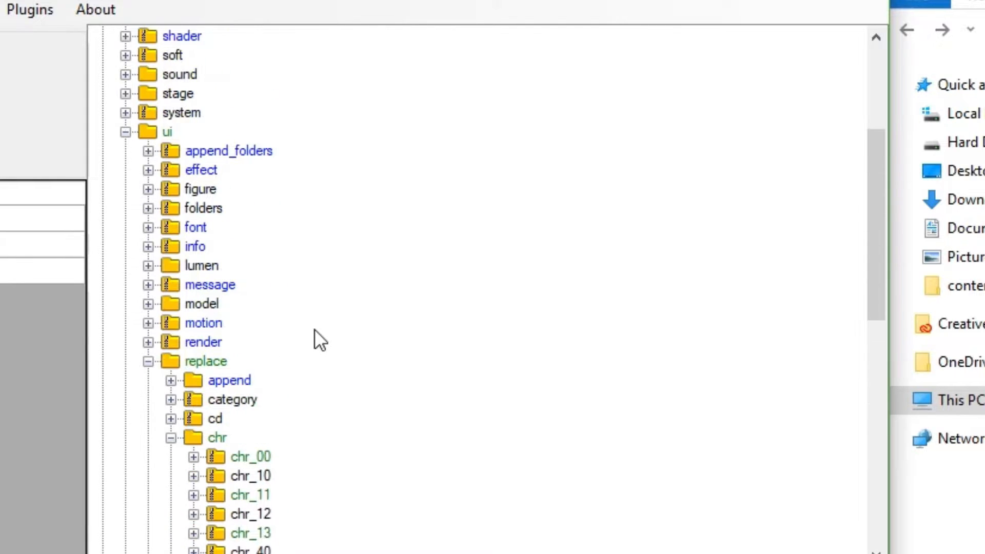
pyautogui.click(148, 304)
pyautogui.scroll(-2, 149, 306)
pyautogui.click(147, 190)
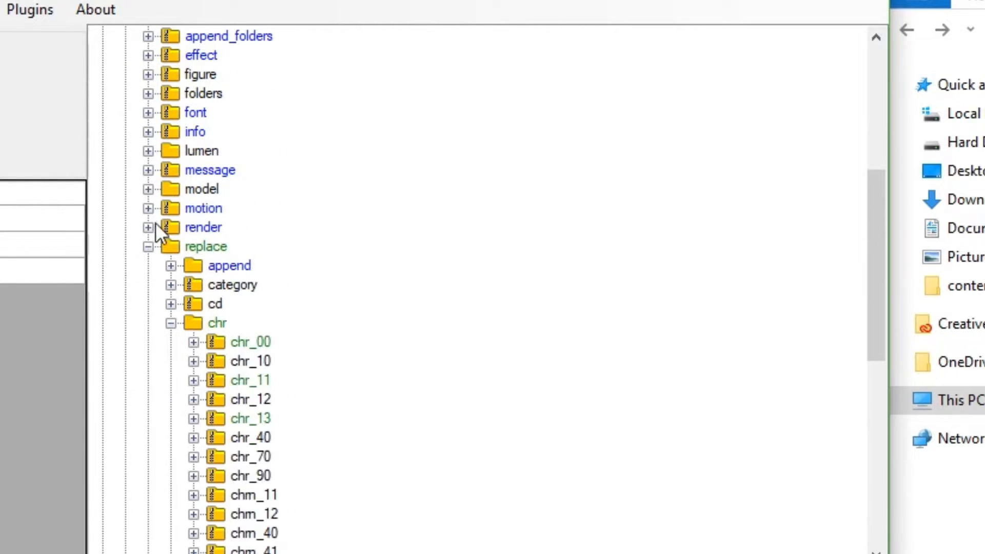
# Check the chr folders inside replace's append folder, and collapse the append and replace folders
pyautogui.click(171, 265)
pyautogui.click(193, 284)
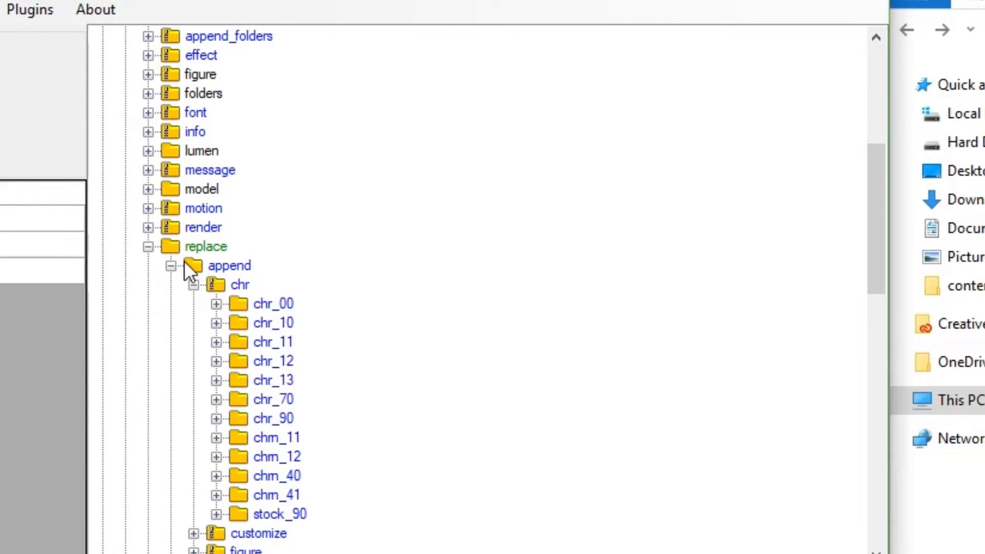
pyautogui.click(171, 265)
pyautogui.click(148, 246)
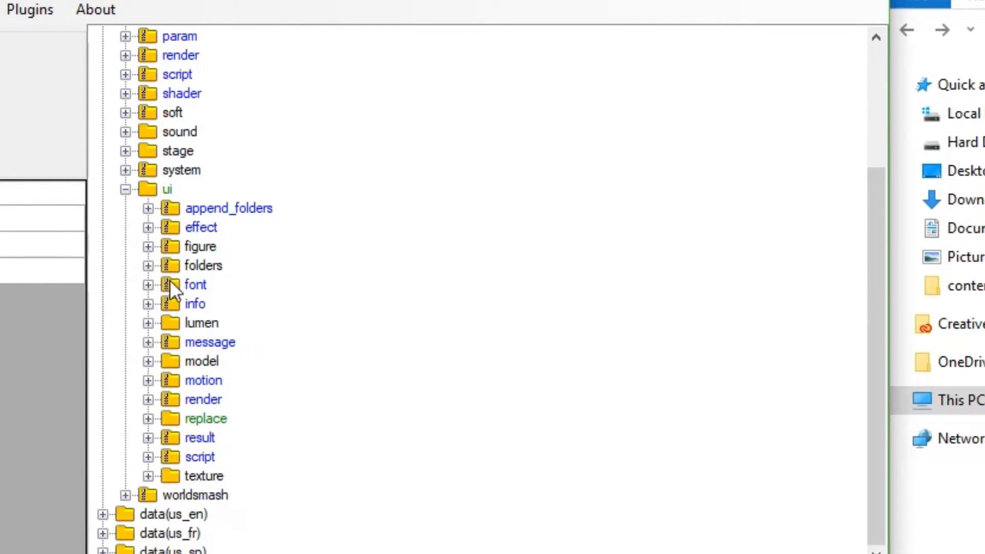
# Check the subfolders of the result folder under ui, and expand the replace folder again
pyautogui.click(148, 437)
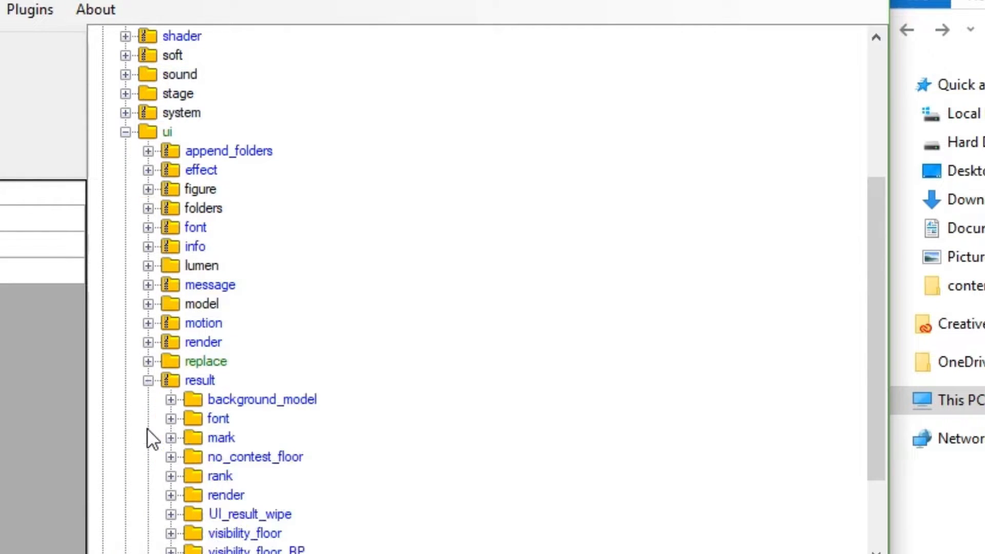
pyautogui.scroll(-2, 174, 378)
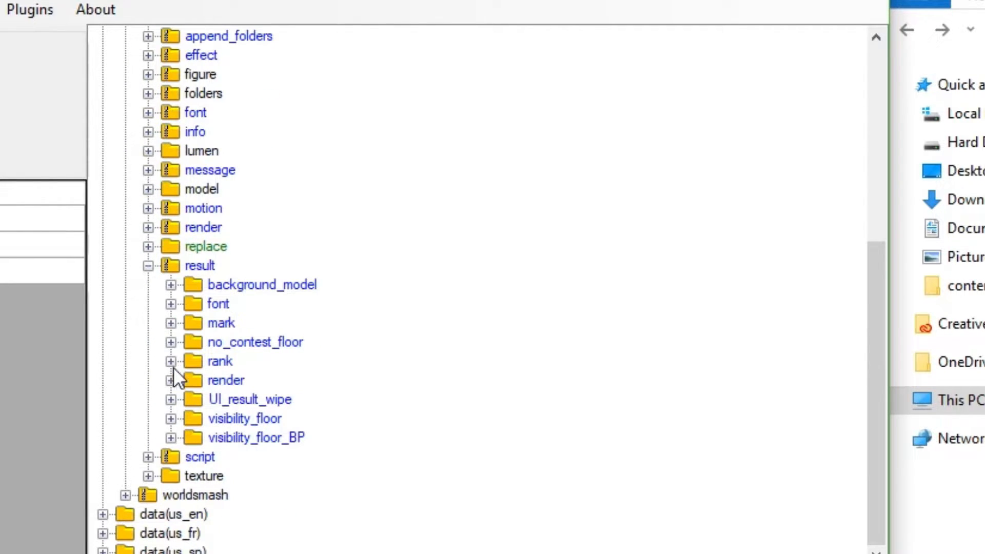
pyautogui.click(149, 247)
pyautogui.scroll(1, 240, 285)
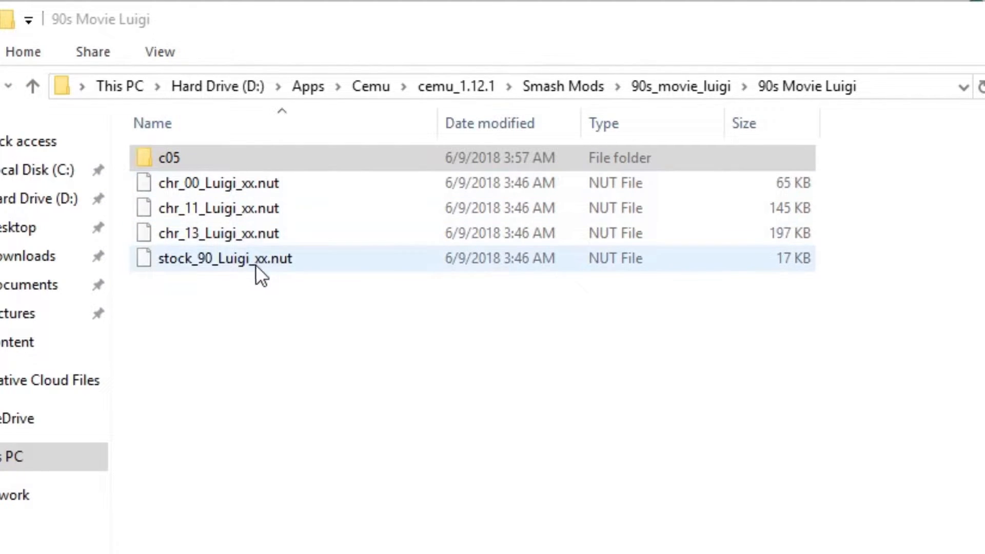
# Rename chr_00_Luigi_xx.nut in the 90s Movie Luigi folder as chr_00_Luigi_06.nut
pyautogui.rightClick(234, 187)
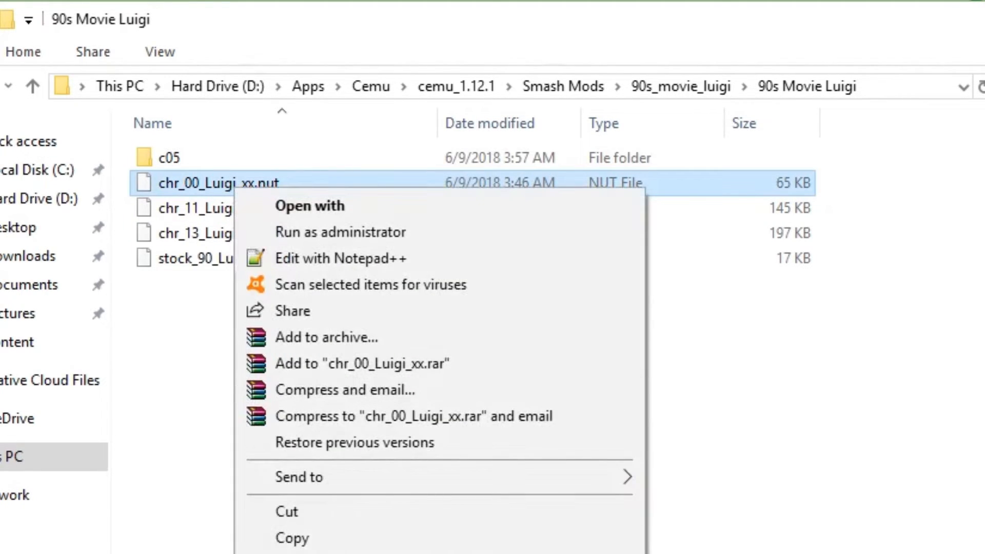
pyautogui.press('m')
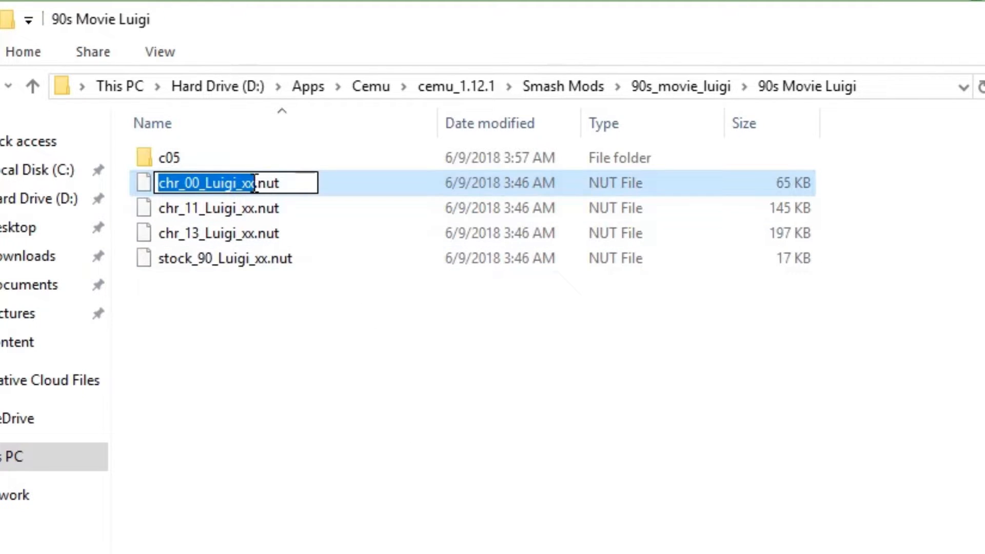
pyautogui.press('Right')
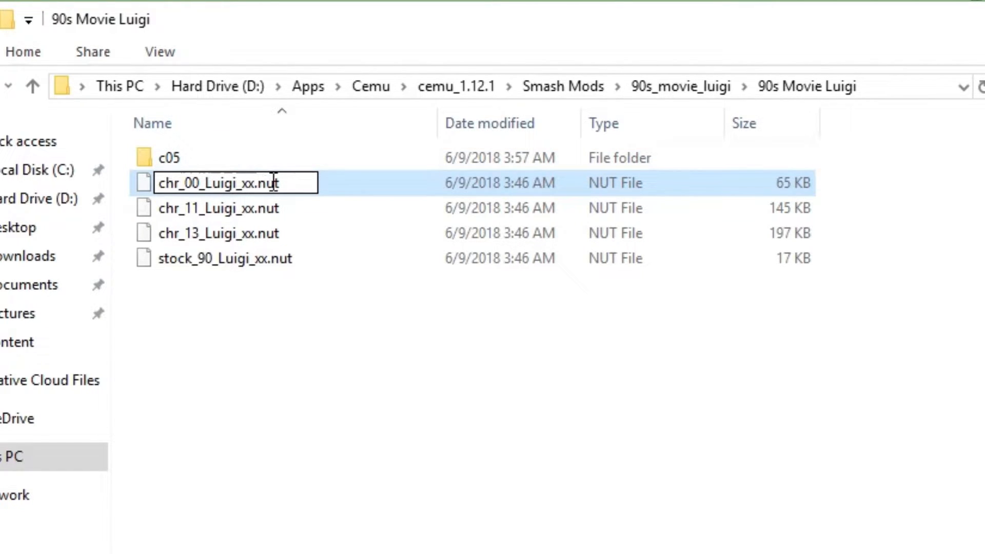
pyautogui.press('BackSpace')
pyautogui.press('BackSpace')
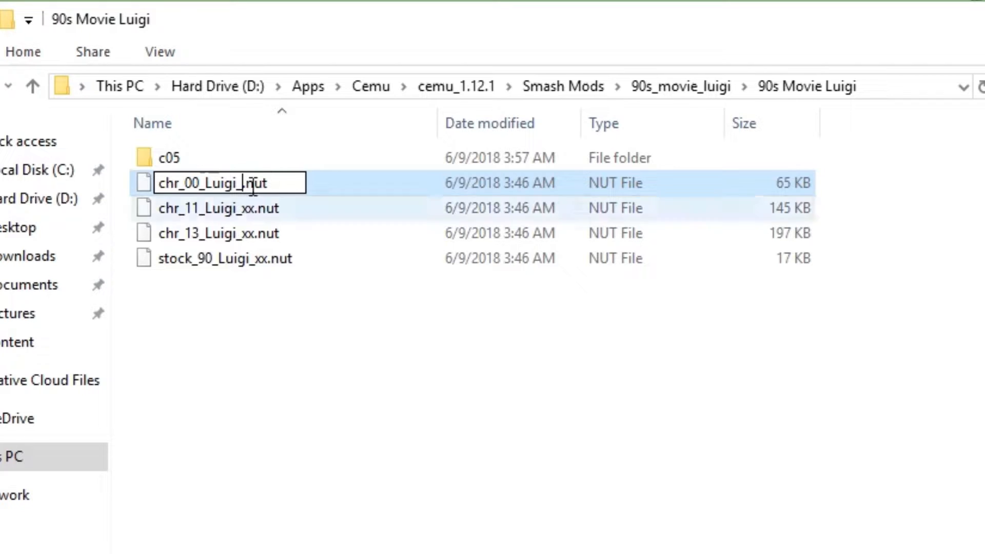
pyautogui.write('06')
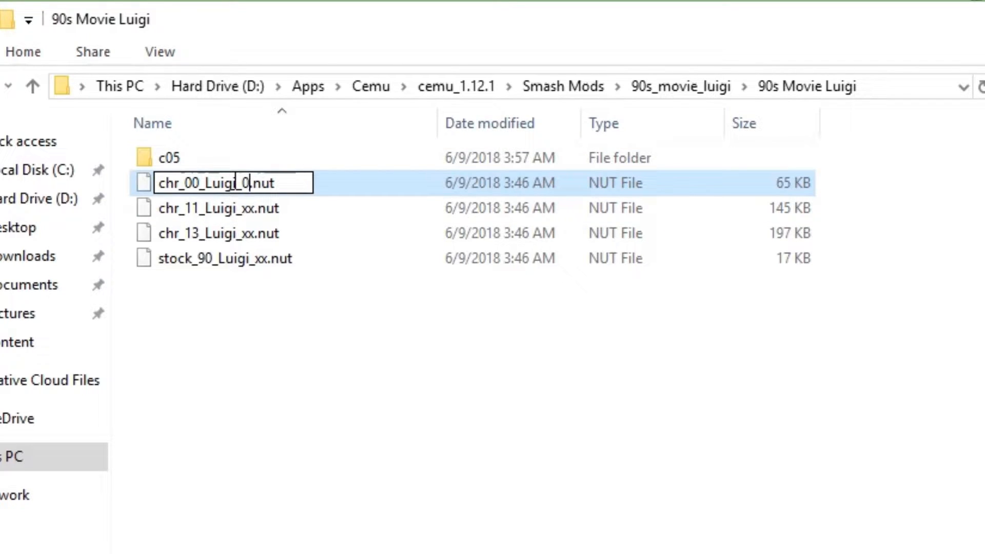
pyautogui.press('Return')
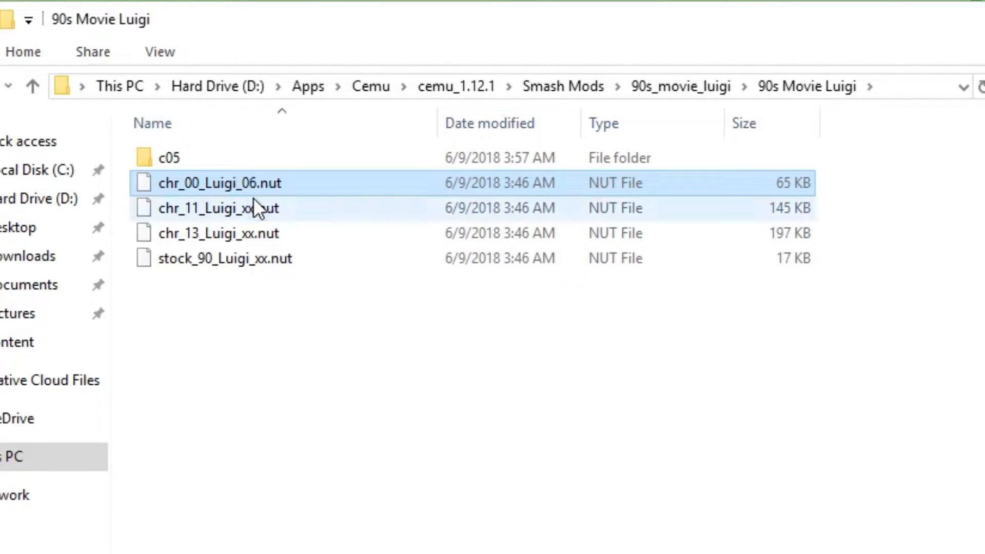
# Rename chr_11_Luigi_xx.nut as chr_11_Luigi_06.nut
pyautogui.rightClick(254, 201)
pyautogui.press('m')
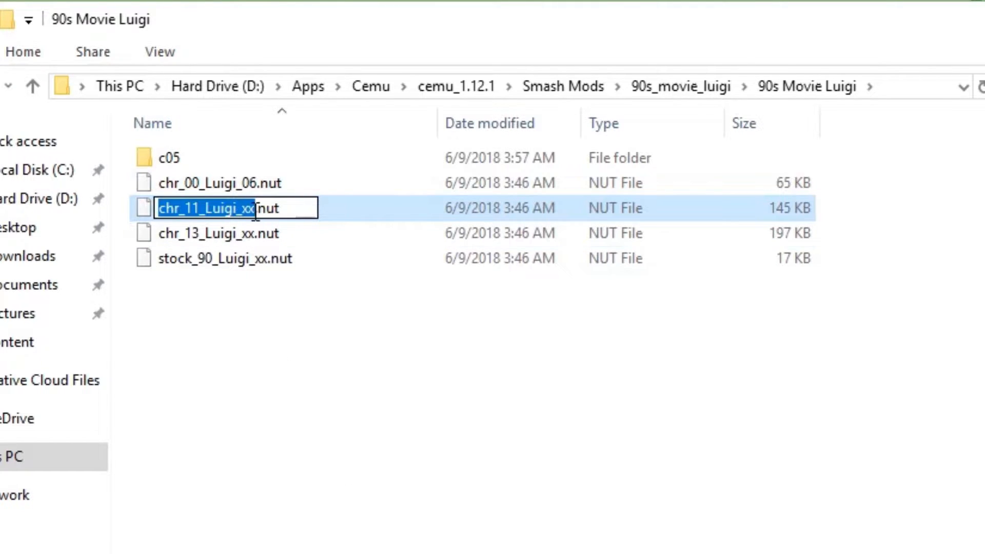
pyautogui.press('Right')
pyautogui.press('BackSpace')
pyautogui.press('BackSpace')
pyautogui.write('06')
pyautogui.press('Return')
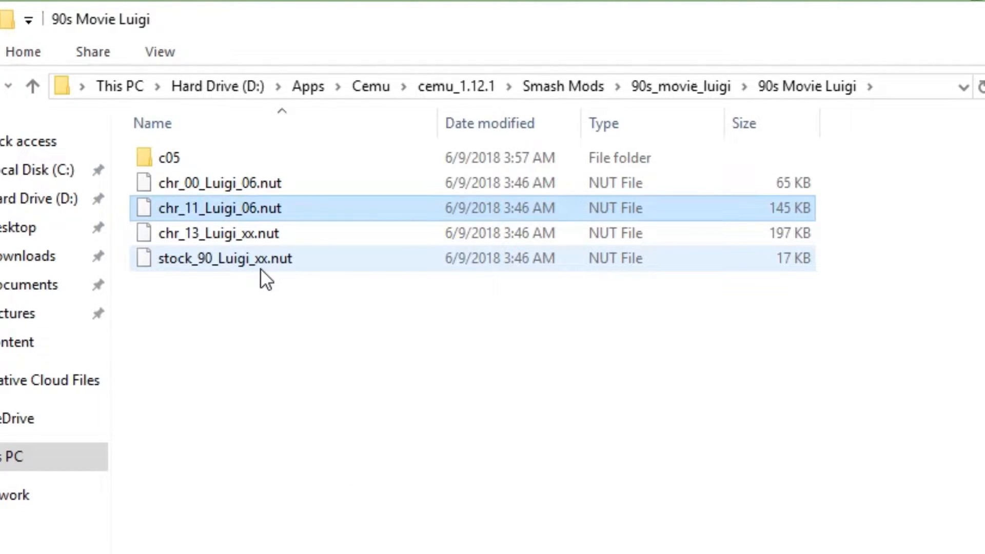
# Rename chr_13_Luigi_xx.nut as chr_13_Luigi_06.nut
pyautogui.rightClick(251, 237)
pyautogui.press('m')
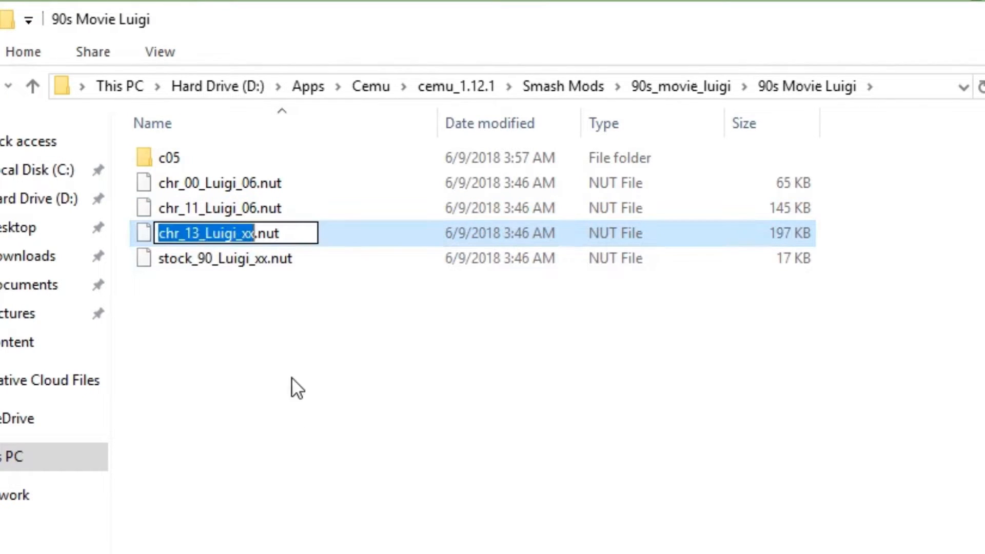
pyautogui.click(255, 233)
pyautogui.press('BackSpace')
pyautogui.press('BackSpace')
pyautogui.write('06')
pyautogui.press('Return')
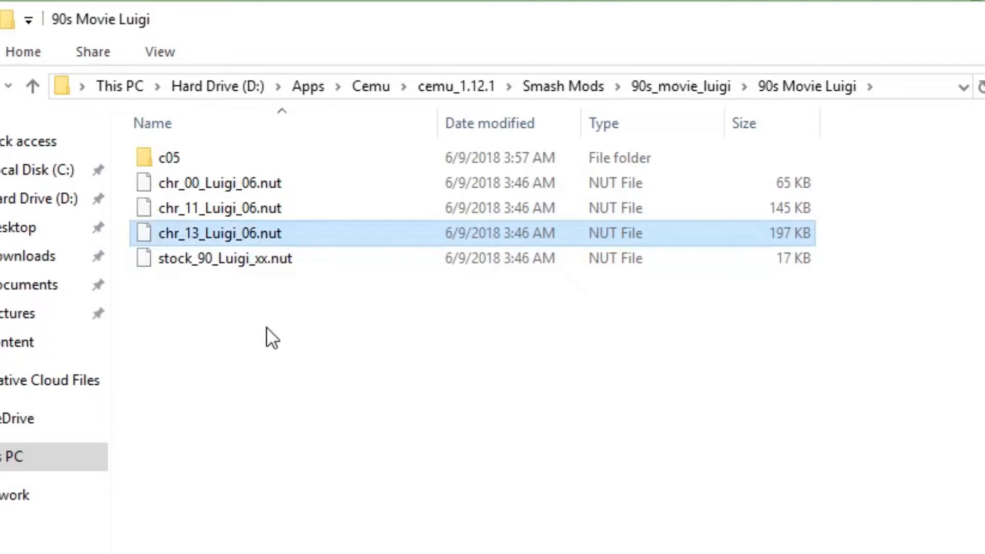
# Rename stock_90_Luigi_xx.nut as stock_90_Luigi_06.nut
pyautogui.rightClick(262, 262)
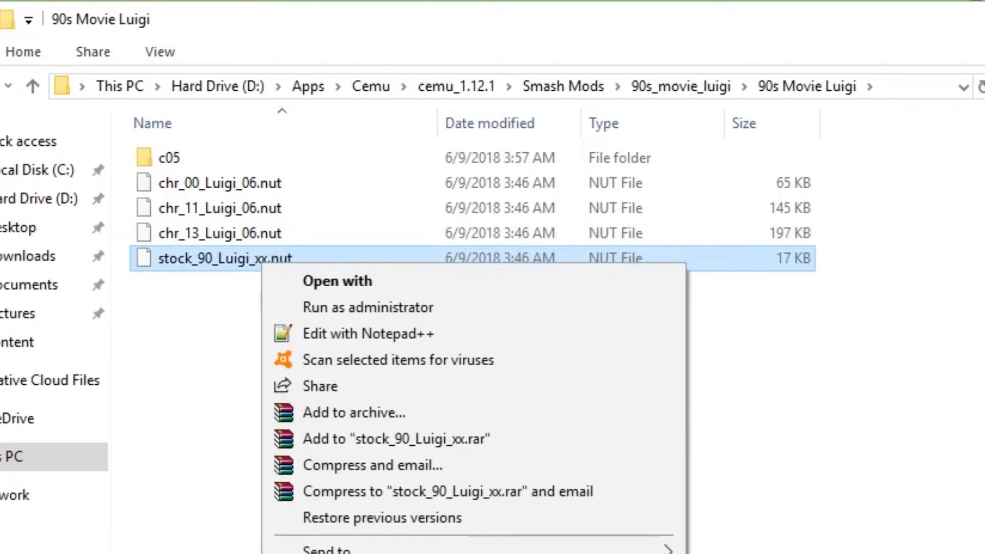
pyautogui.click(287, 553)
pyautogui.click(264, 261)
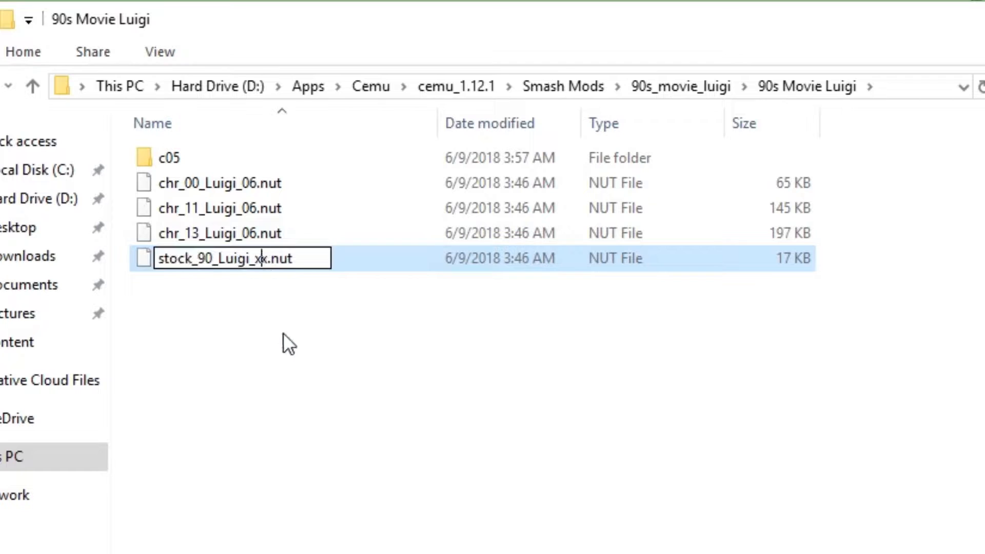
pyautogui.press('BackSpace')
pyautogui.press('Delete')
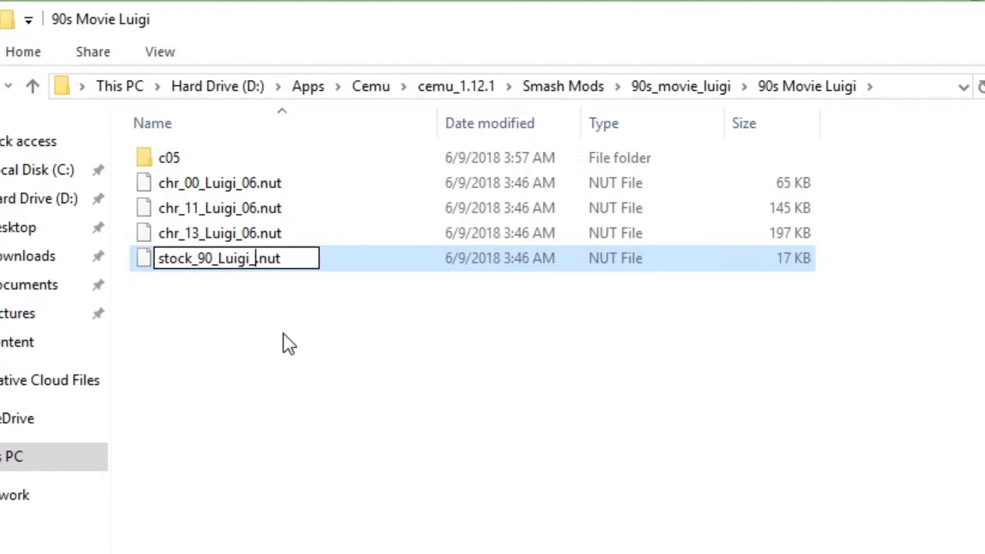
pyautogui.write('06')
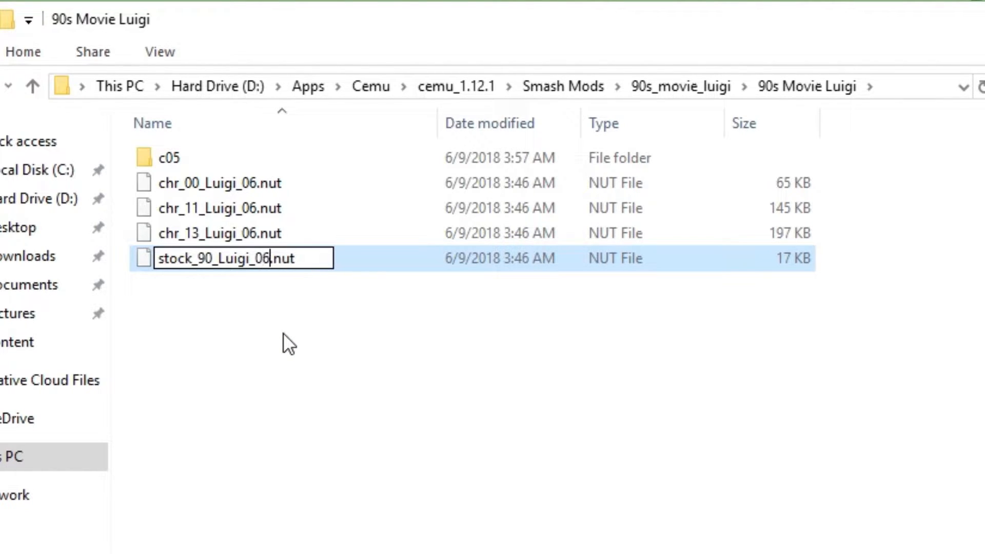
pyautogui.press('Return')
pyautogui.click(284, 332)
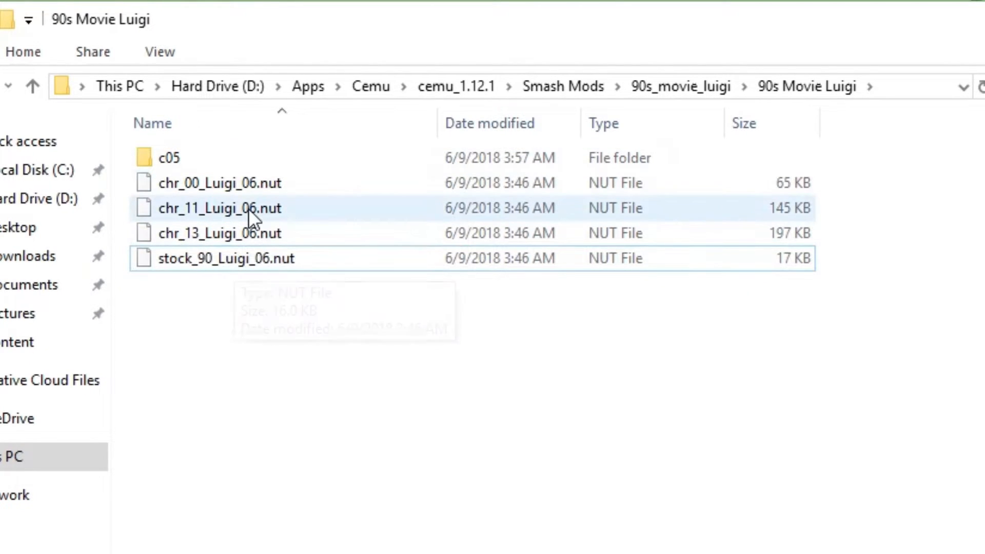
# Add the four renamed Luigi NUT files to their matching chr_00, chr_11, chr_13 and stock_90 folders in Sm4shExplorer
pyautogui.click(177, 184)
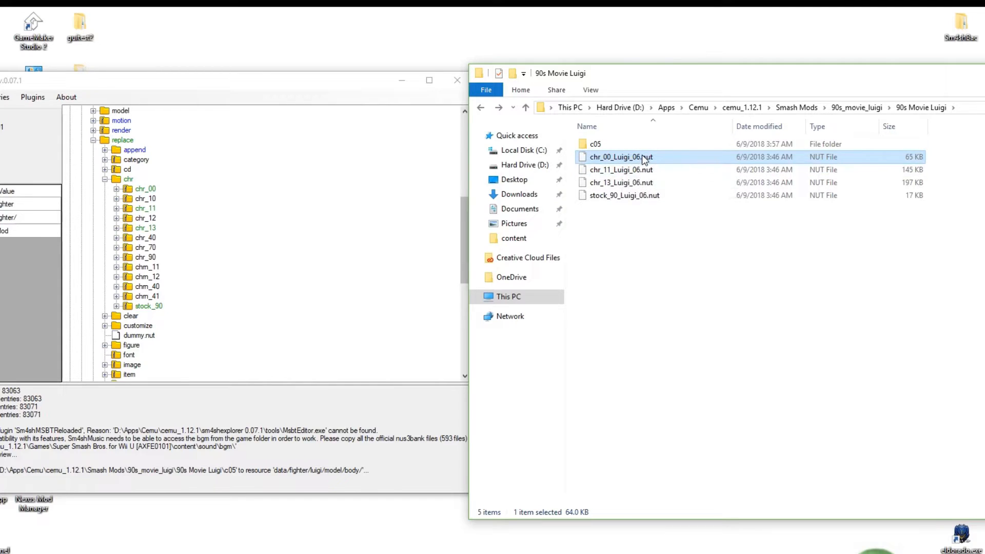
pyautogui.moveTo(645, 159); pyautogui.dragTo(146, 196)
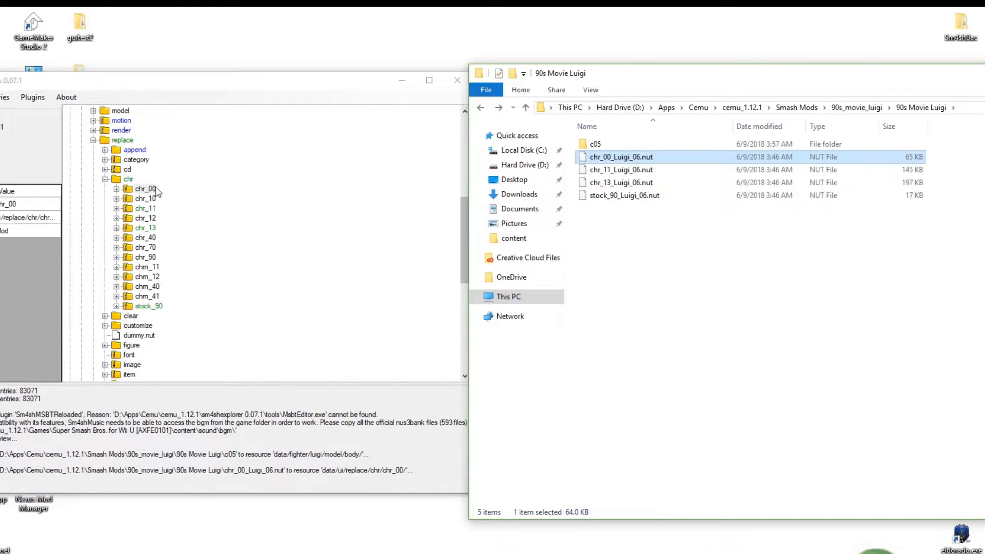
pyautogui.moveTo(636, 170); pyautogui.dragTo(150, 208)
pyautogui.moveTo(621, 183); pyautogui.dragTo(149, 228)
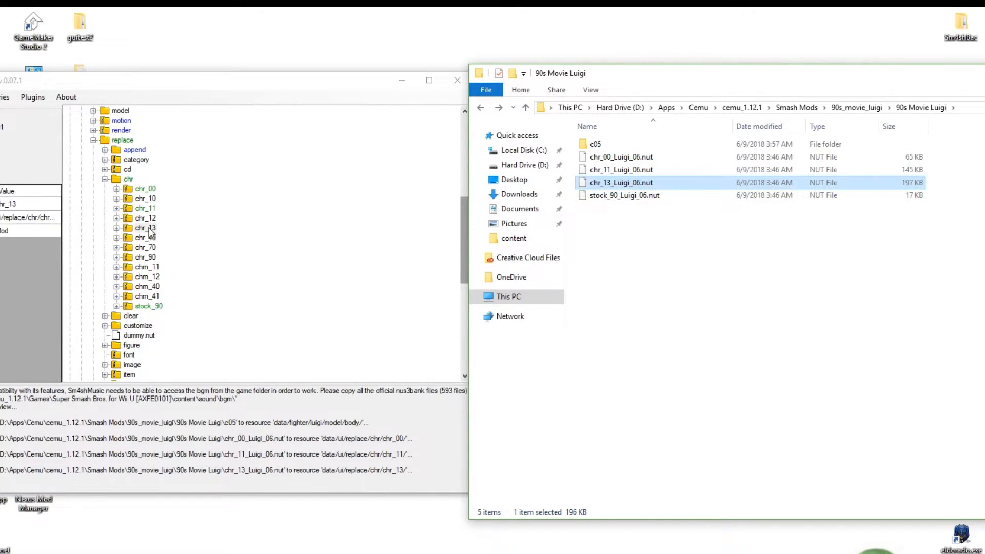
pyautogui.moveTo(645, 197); pyautogui.dragTo(159, 310)
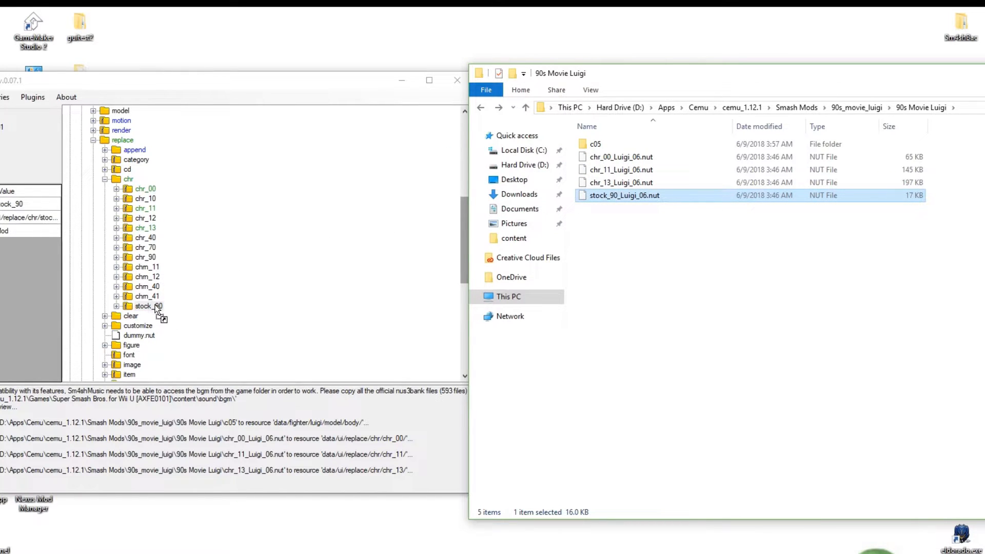
pyautogui.moveTo(156, 308); pyautogui.dragTo(157, 308)
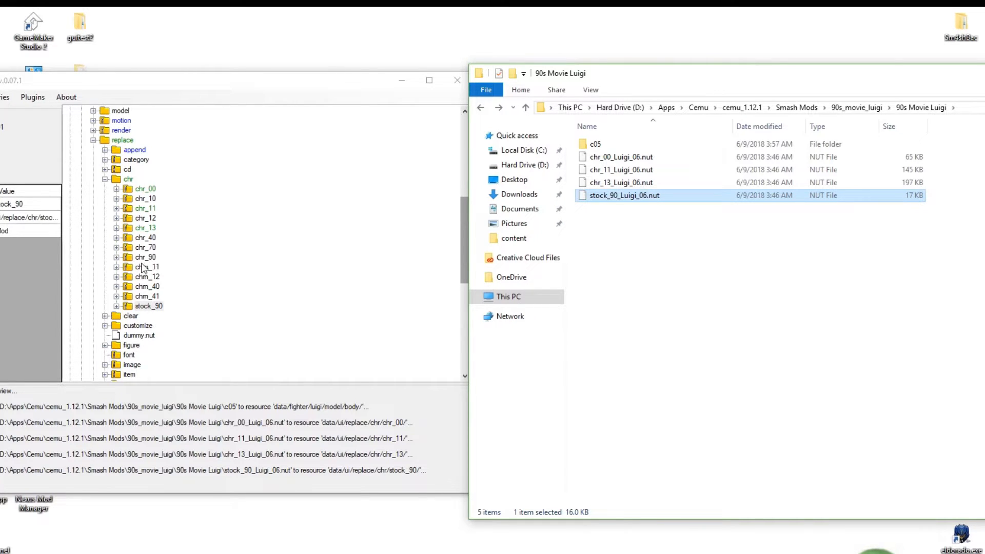
pyautogui.moveTo(841, 82)
pyautogui.mouseDown()
pyautogui.moveTo(633, 98)
pyautogui.moveTo(912, 49)
pyautogui.moveTo(831, 75)
pyautogui.moveTo(850, 78)
pyautogui.mouseUp()
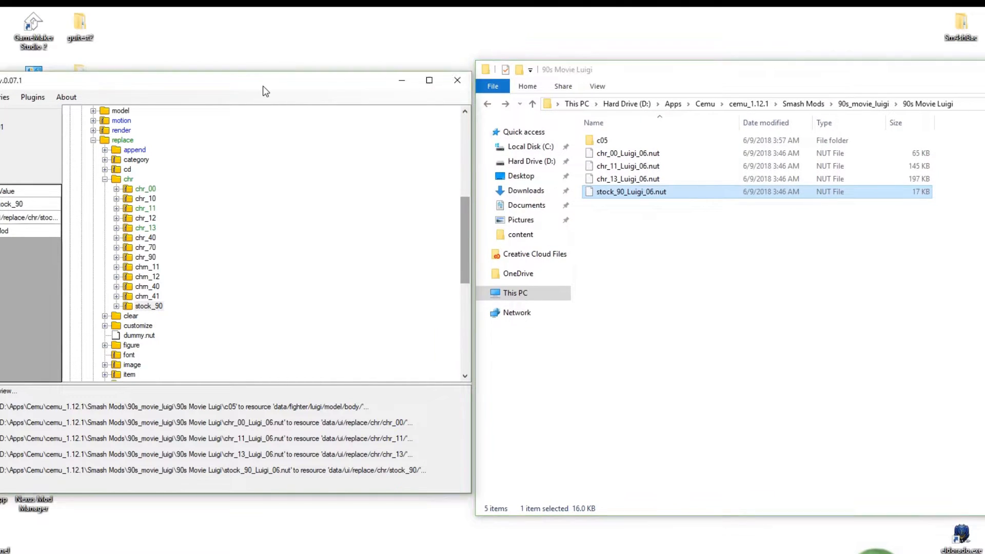
pyautogui.moveTo(263, 87); pyautogui.dragTo(272, 84)
pyautogui.moveTo(660, 66)
pyautogui.mouseDown()
pyautogui.moveTo(728, 71)
pyautogui.moveTo(667, 72)
pyautogui.mouseUp()
pyautogui.moveTo(309, 81); pyautogui.dragTo(293, 81)
pyautogui.moveTo(686, 66); pyautogui.dragTo(641, 71)
pyautogui.moveTo(758, 78); pyautogui.dragTo(780, 66)
pyautogui.moveTo(263, 72); pyautogui.dragTo(320, 53)
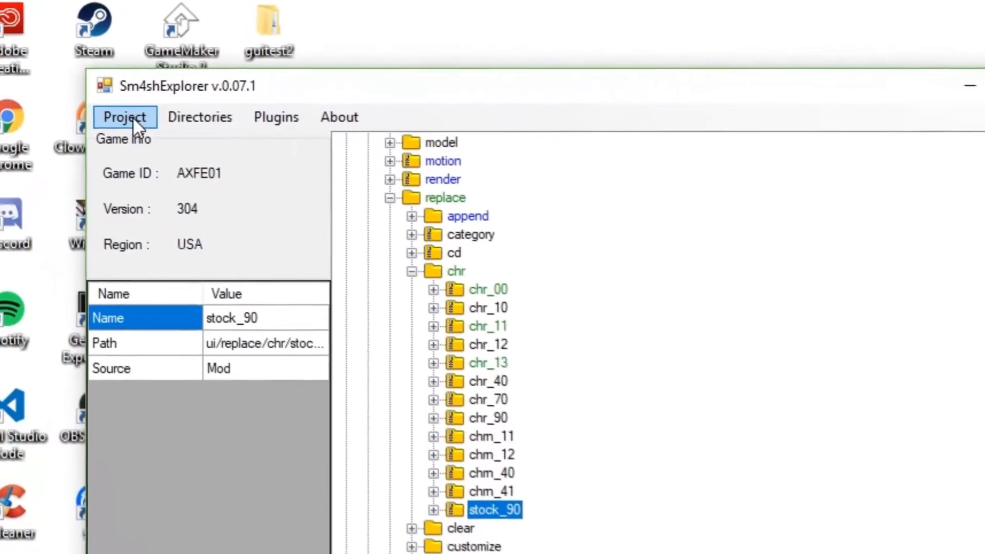
# Open the export folder inside the sm4shexplorer 0.07.1 directory
pyautogui.click(7, 72)
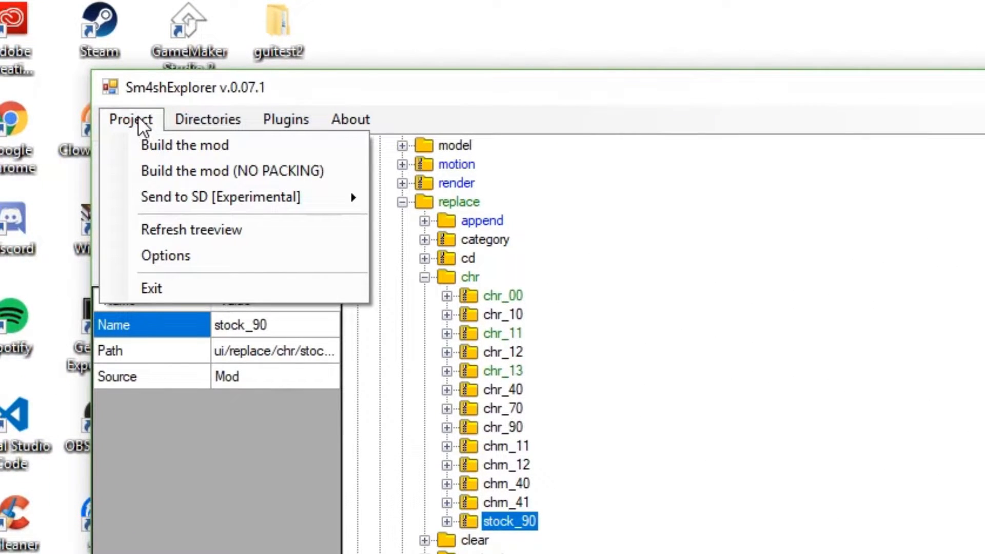
pyautogui.moveTo(189, 116)
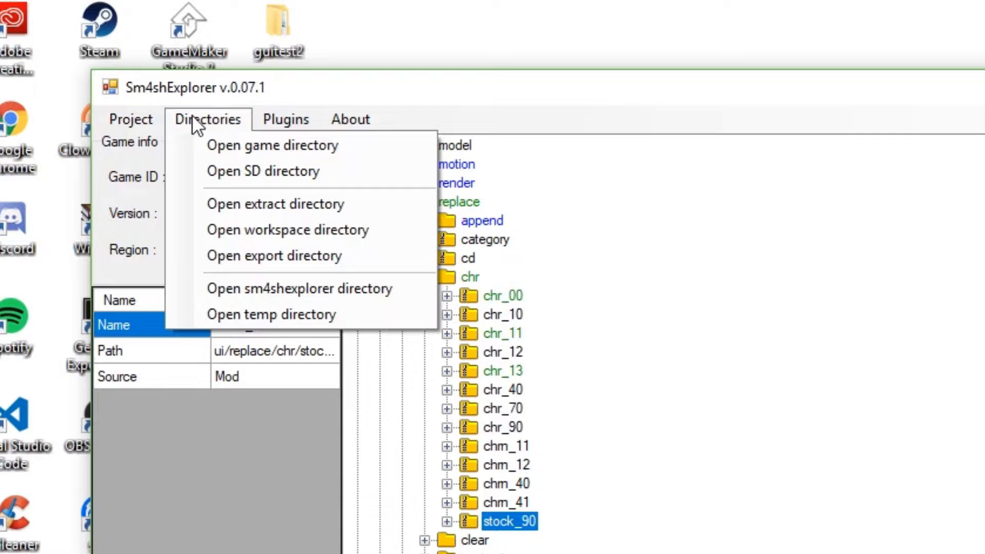
pyautogui.click(225, 204)
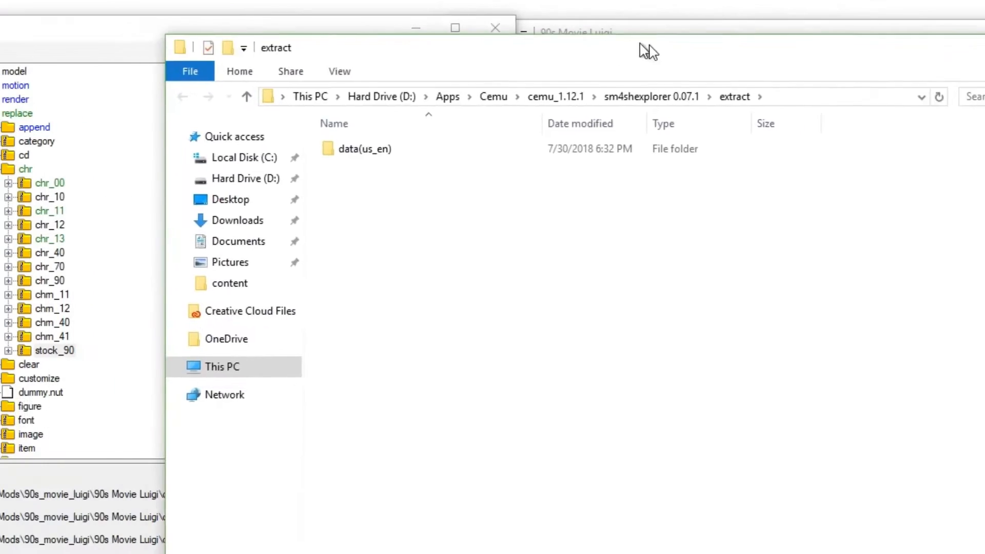
pyautogui.click(800, 107)
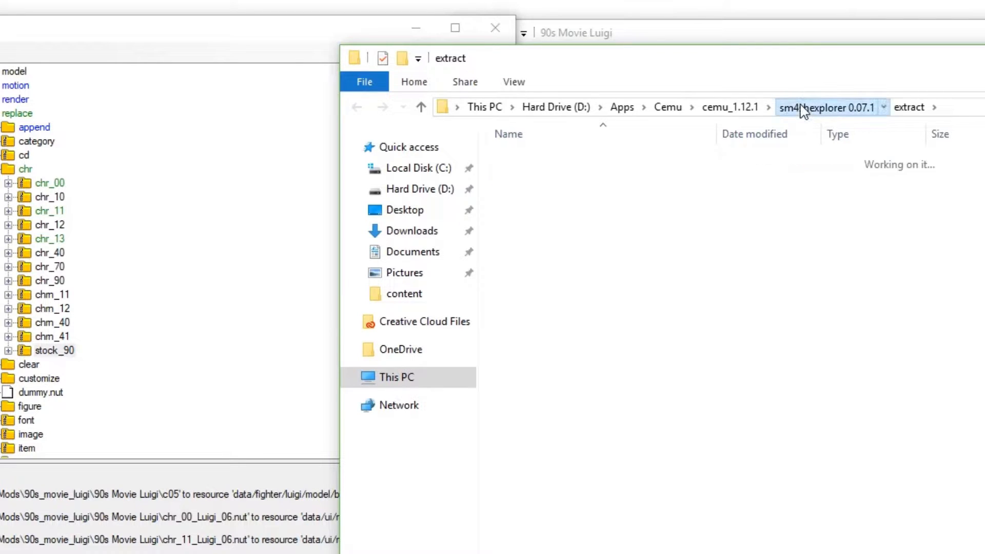
pyautogui.moveTo(780, 65); pyautogui.dragTo(736, 60)
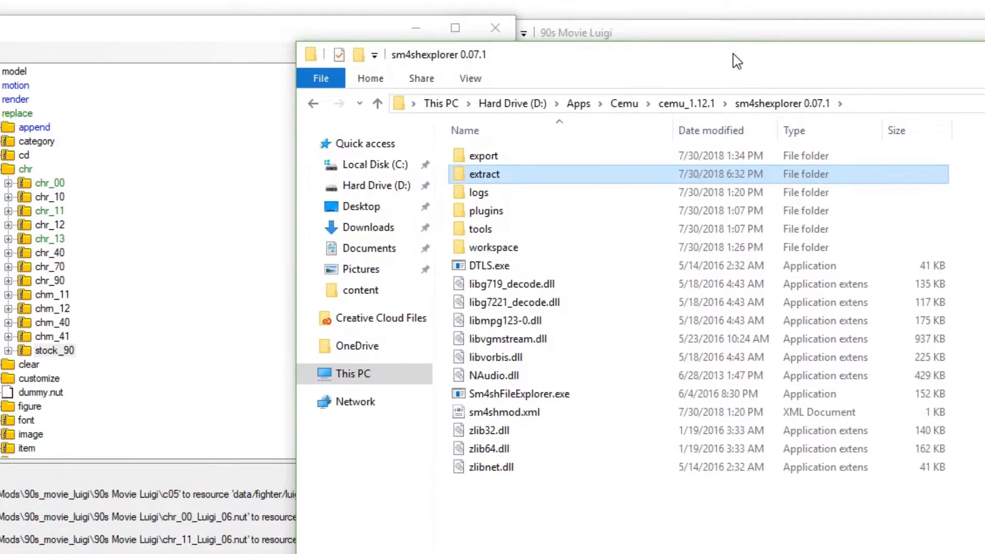
pyautogui.doubleClick(487, 156)
pyautogui.moveTo(583, 58); pyautogui.dragTo(735, 43)
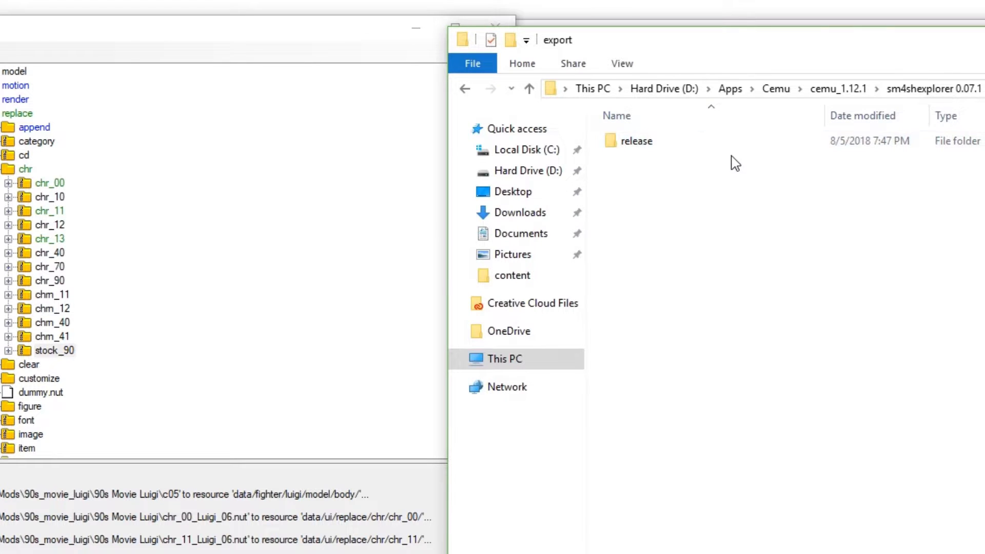
# Build the mod with packing in Sm4shExplorer
pyautogui.moveTo(134, 28); pyautogui.dragTo(96, 36)
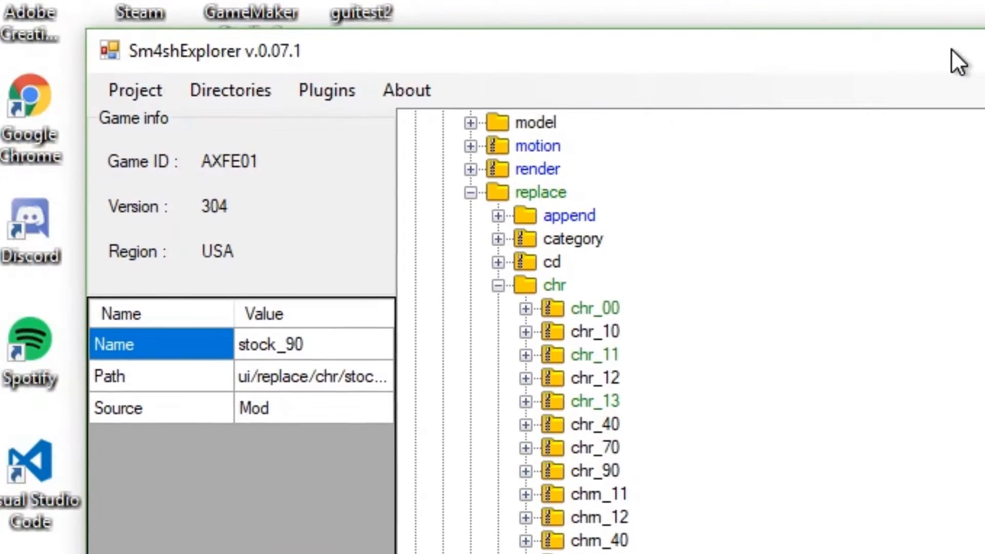
pyautogui.moveTo(951, 48); pyautogui.dragTo(894, 48)
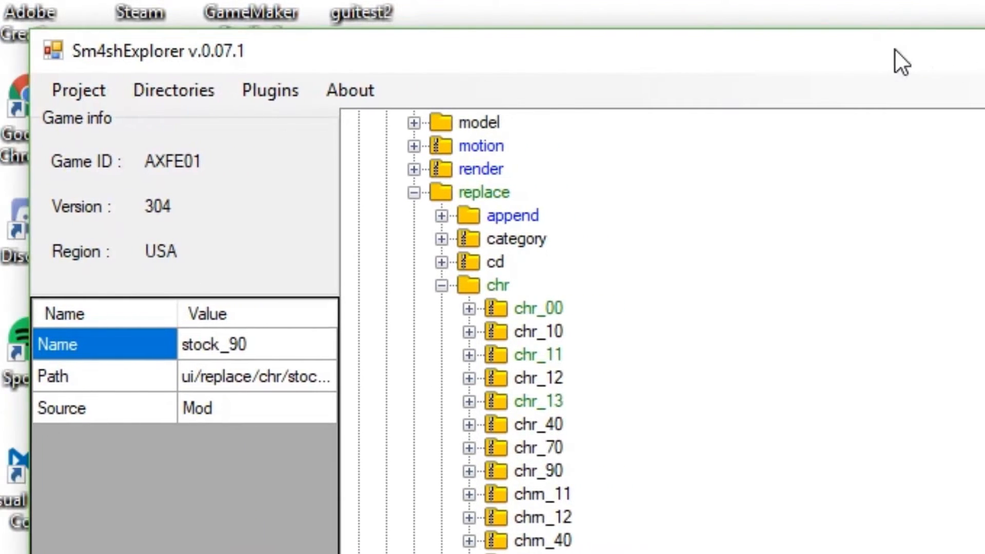
pyautogui.click(62, 83)
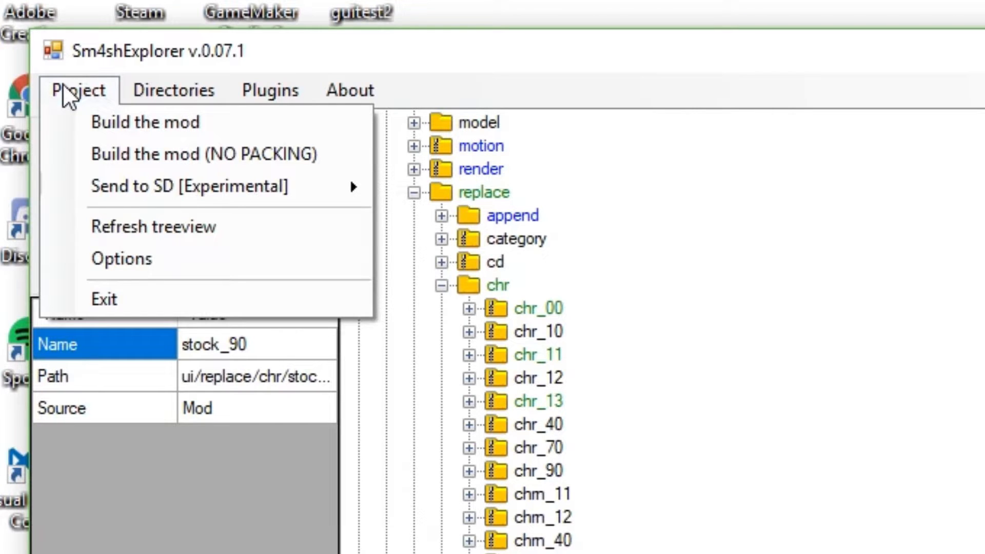
pyautogui.click(89, 115)
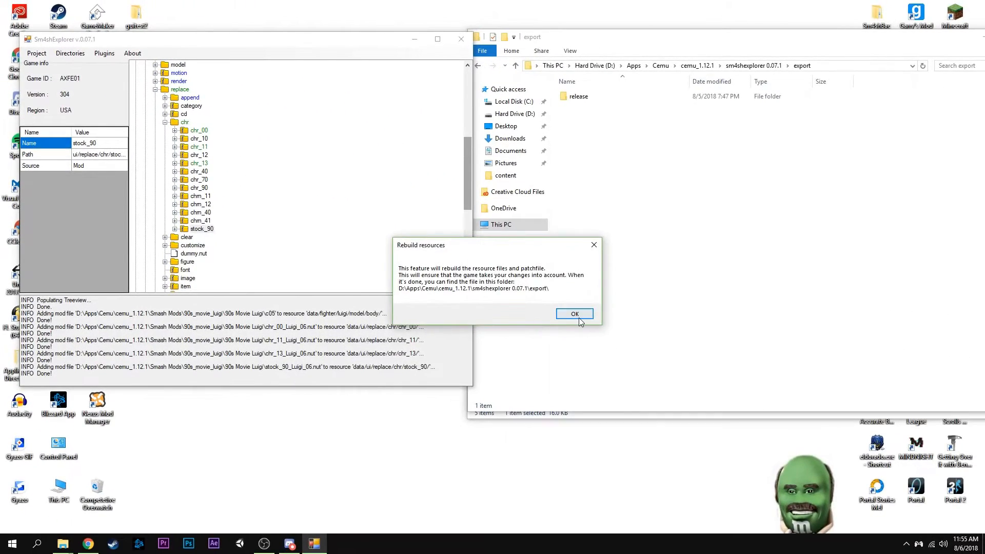
pyautogui.click(573, 314)
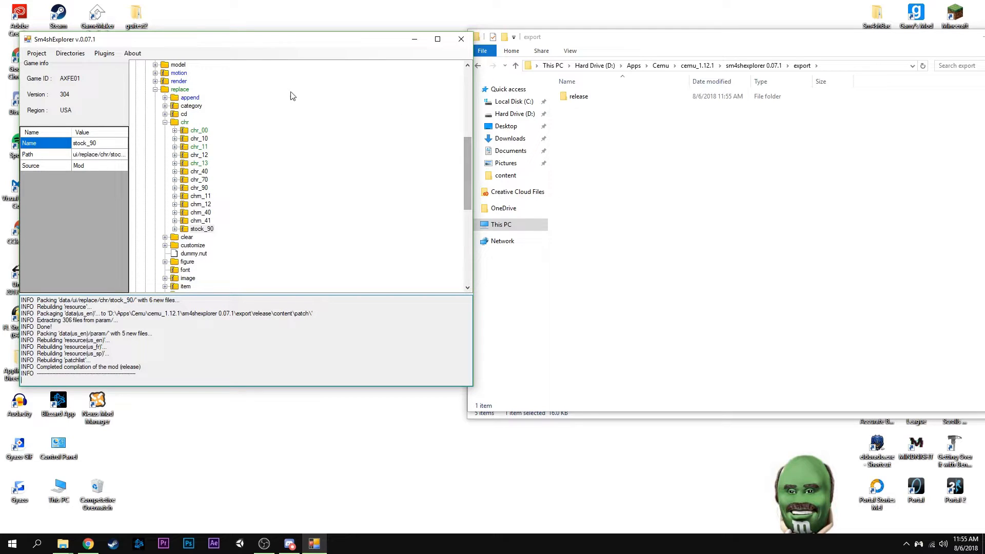
pyautogui.moveTo(195, 41)
pyautogui.mouseDown()
pyautogui.moveTo(197, 30)
pyautogui.moveTo(196, 40)
pyautogui.mouseUp()
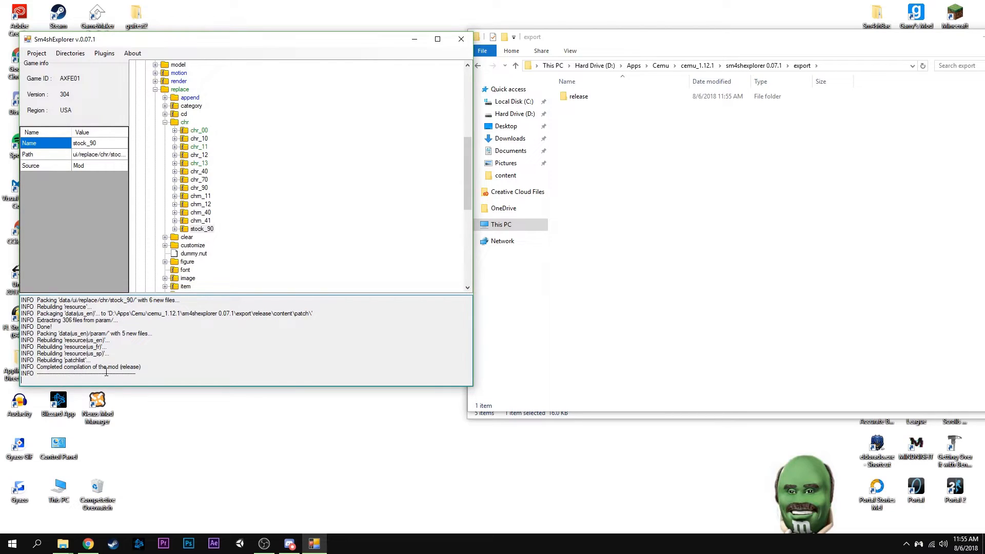
# Open the built release folder inside the export directory and close Sm4shExplorer
pyautogui.doubleClick(585, 100)
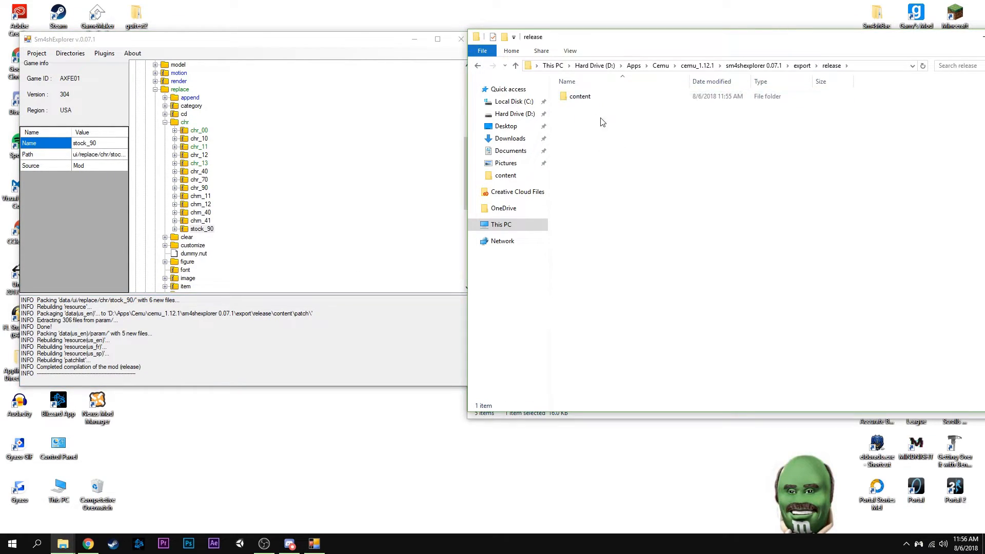
pyautogui.moveTo(339, 43); pyautogui.dragTo(251, 51)
pyautogui.click(390, 50)
pyautogui.moveTo(589, 37); pyautogui.dragTo(394, 120)
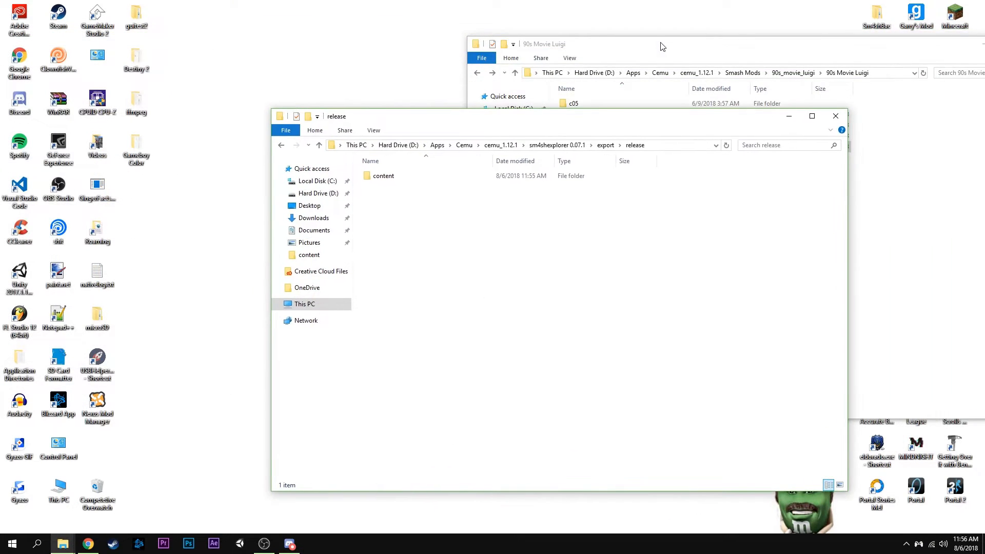
# Move the release's content folder into cemu_1.12.1\mlc01\usr\title\00050000\10144F00, replacing the files with the same names
pyautogui.moveTo(659, 44); pyautogui.dragTo(661, 33)
pyautogui.click(686, 59)
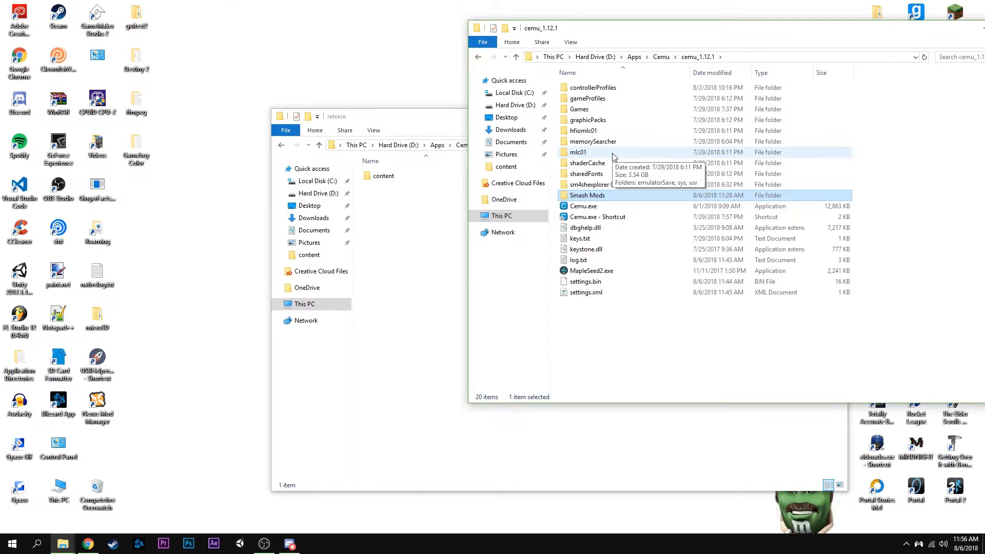
pyautogui.doubleClick(613, 154)
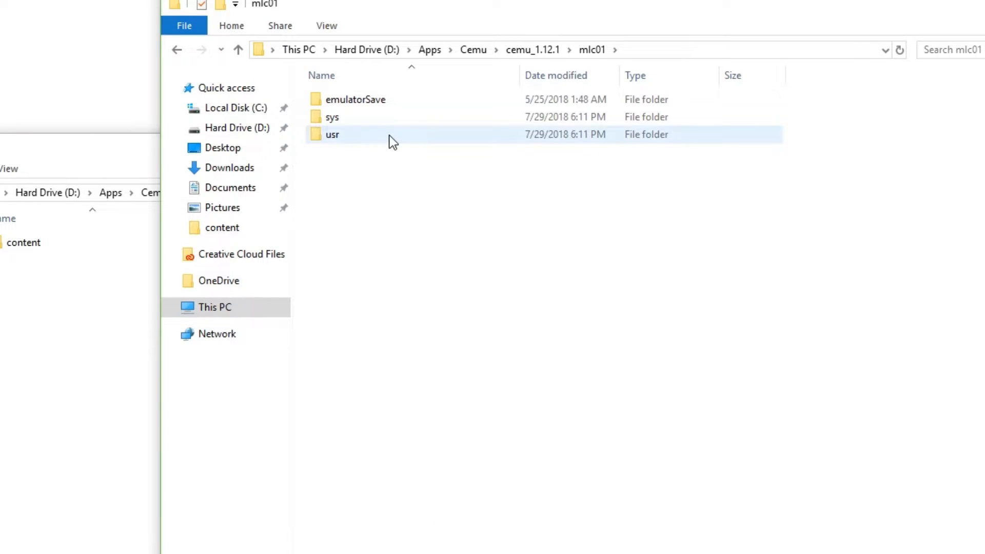
pyautogui.doubleClick(389, 136)
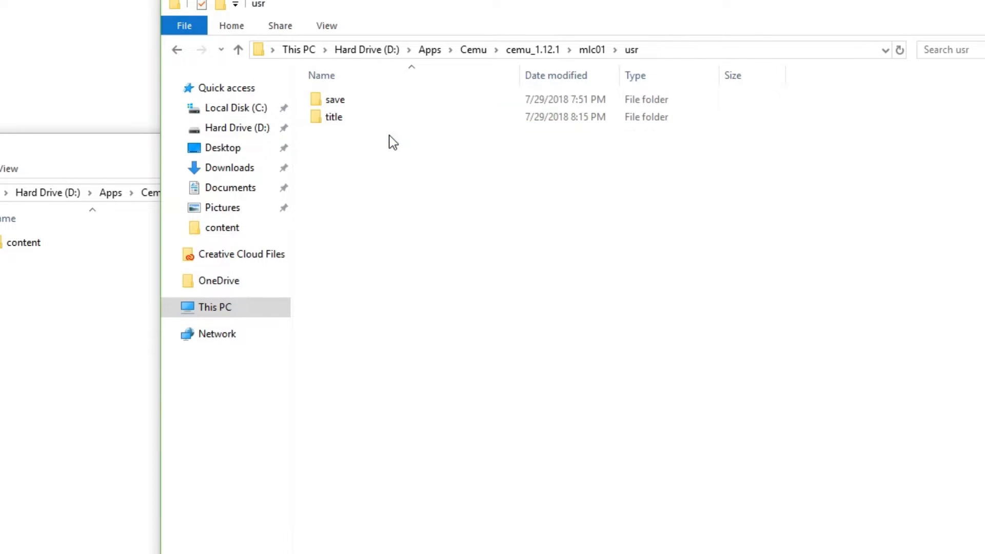
pyautogui.doubleClick(389, 117)
pyautogui.doubleClick(388, 97)
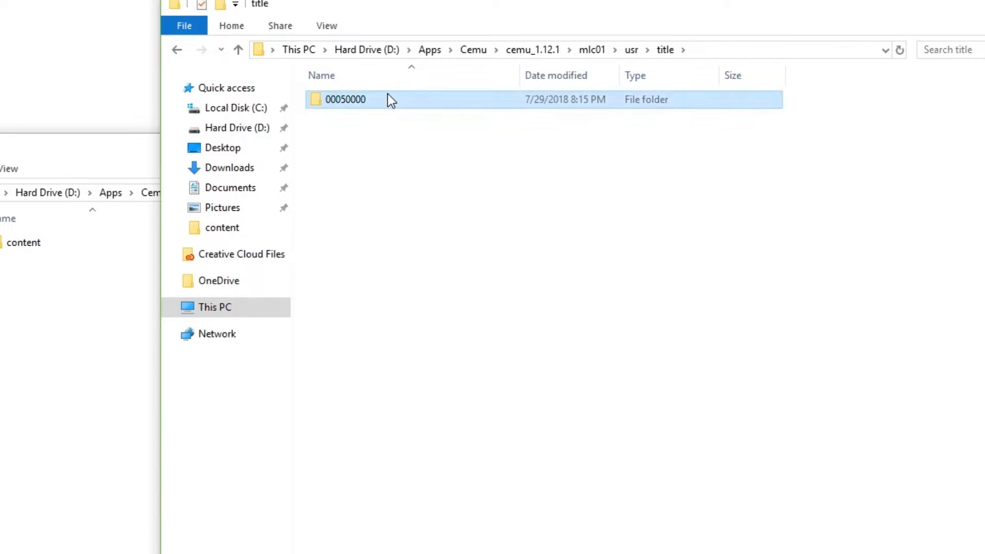
pyautogui.doubleClick(388, 98)
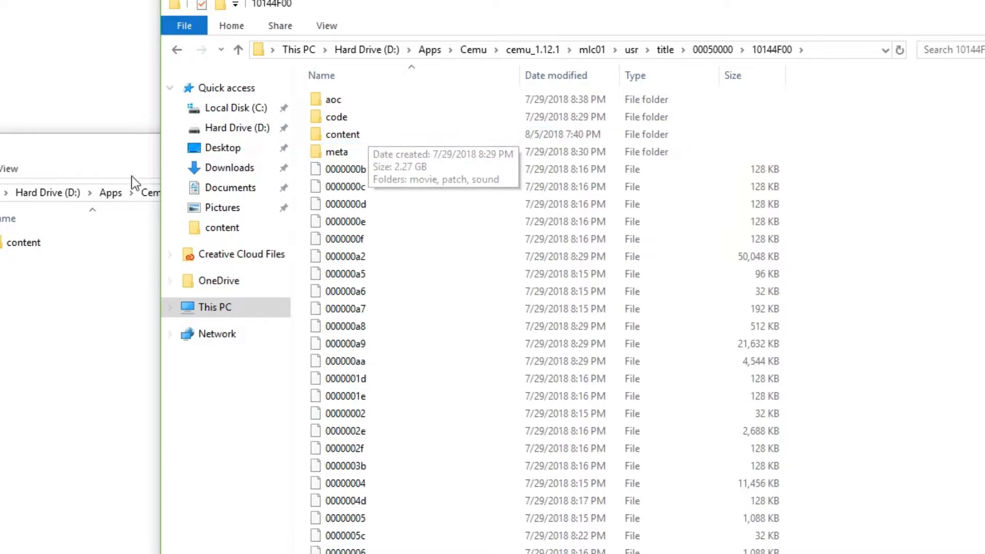
pyautogui.moveTo(29, 246); pyautogui.dragTo(872, 175)
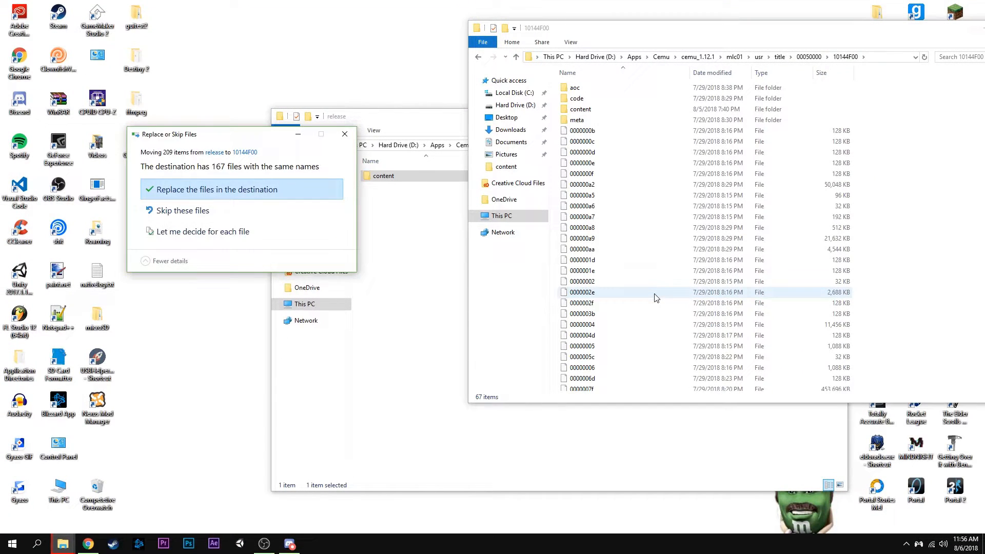
pyautogui.click(203, 191)
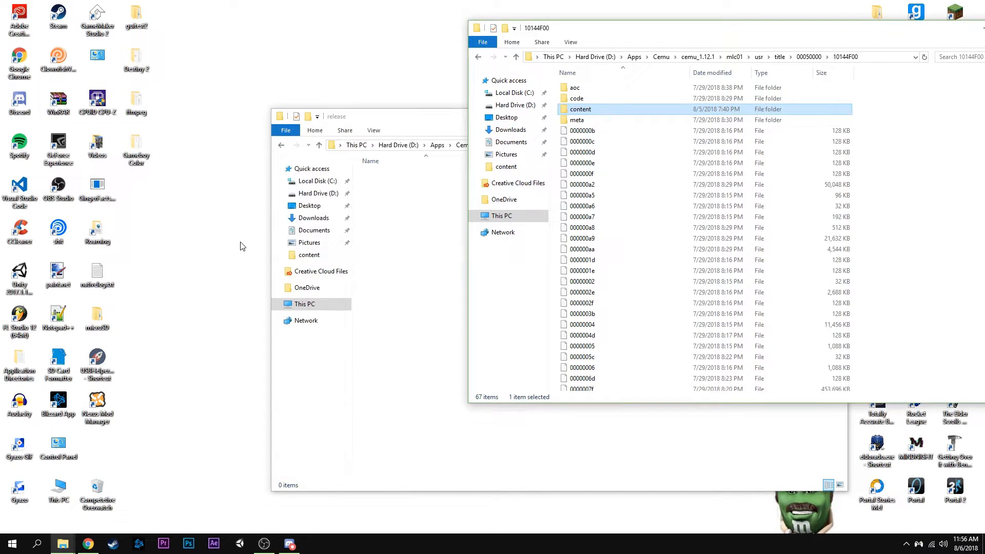
# Launch Cemu.exe from the cemu_1.12.1 folder and run Super Smash Bros. in a maximized window
pyautogui.moveTo(704, 30); pyautogui.dragTo(530, 38)
pyautogui.moveTo(700, 38); pyautogui.dragTo(594, 107)
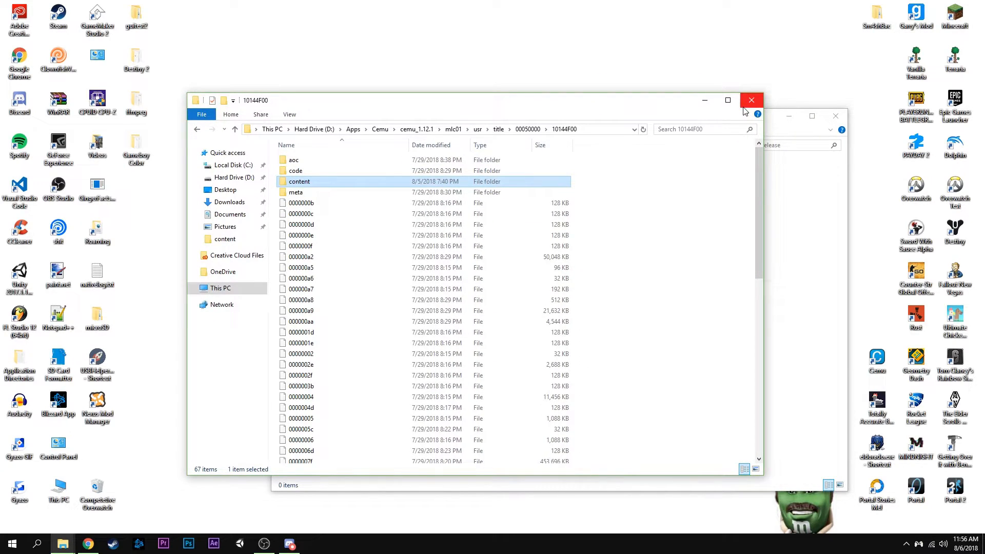
pyautogui.click(424, 129)
pyautogui.doubleClick(334, 279)
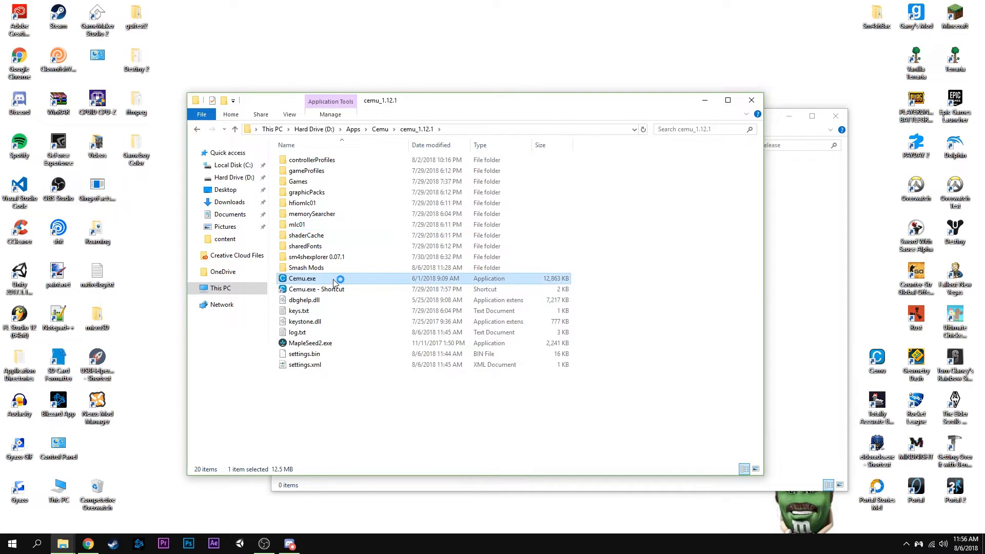
pyautogui.doubleClick(113, 86)
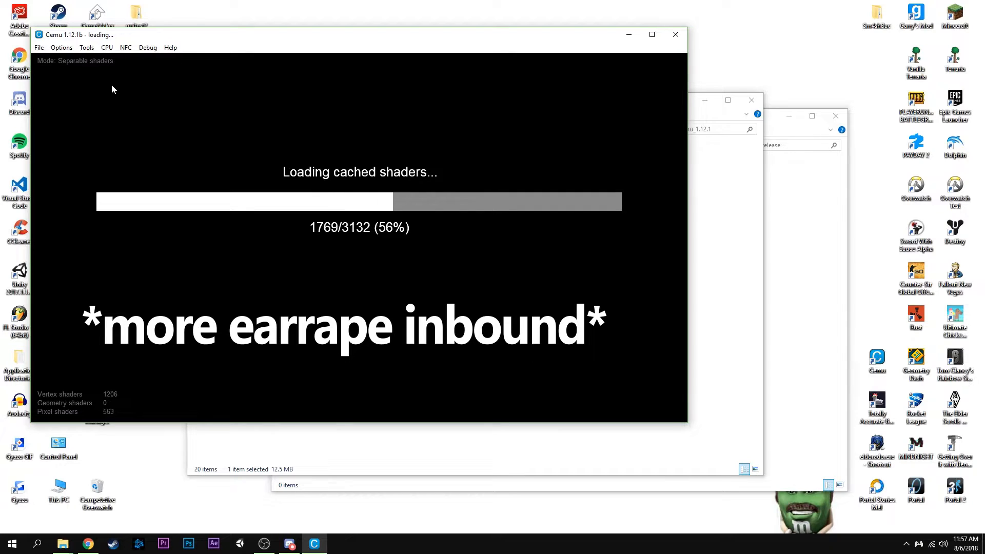
pyautogui.moveTo(295, 39); pyautogui.dragTo(332, 1)
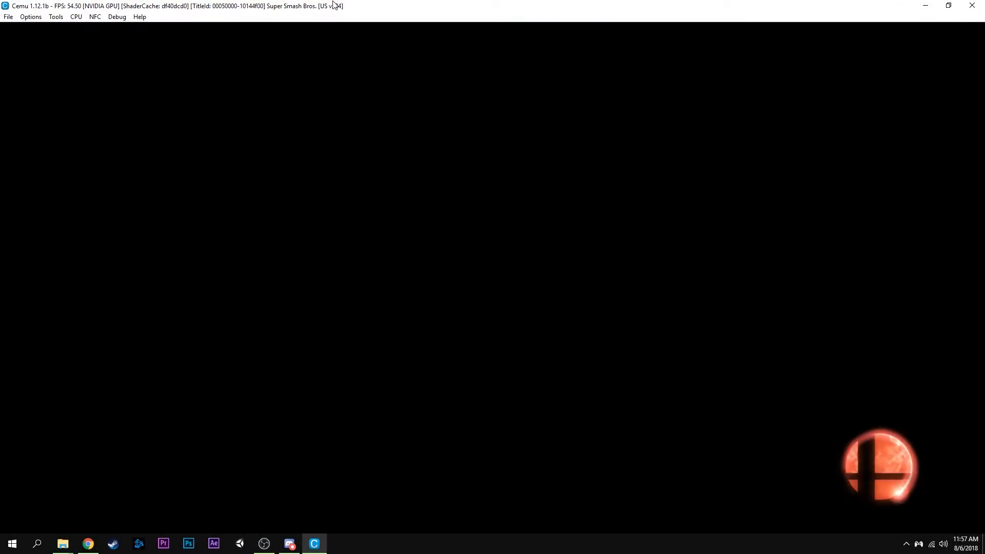
pyautogui.press('Return')
pyautogui.press('Return')
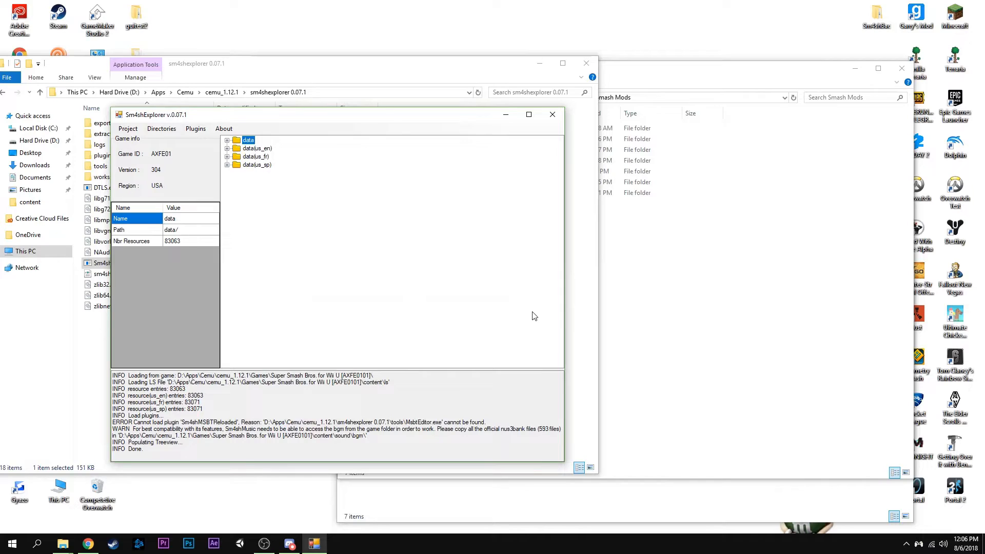
# Examine the modified entries under data(us_en)/param in Sm4shExplorer by expanding its ui and global_parameter folders
pyautogui.moveTo(290, 118); pyautogui.dragTo(332, 63)
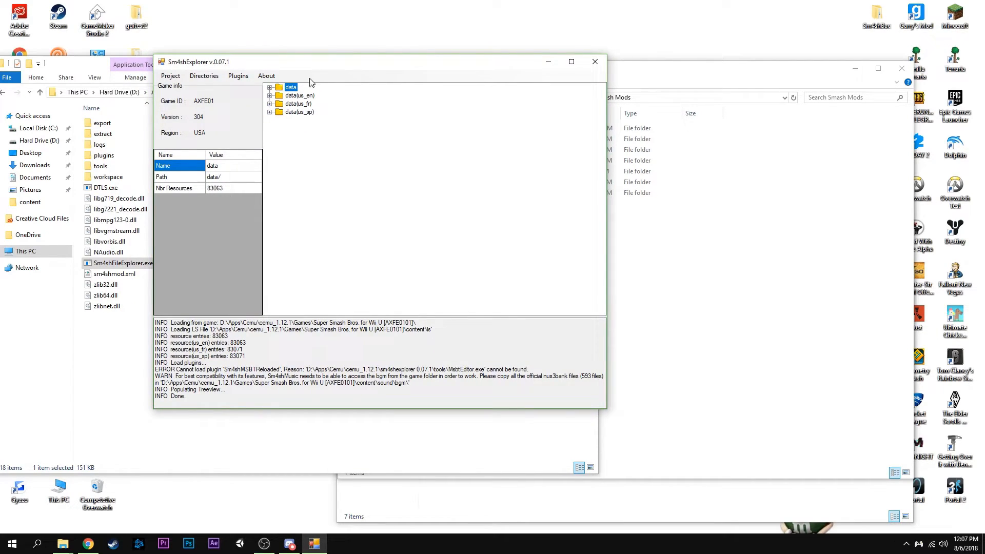
pyautogui.moveTo(311, 62); pyautogui.dragTo(331, 47)
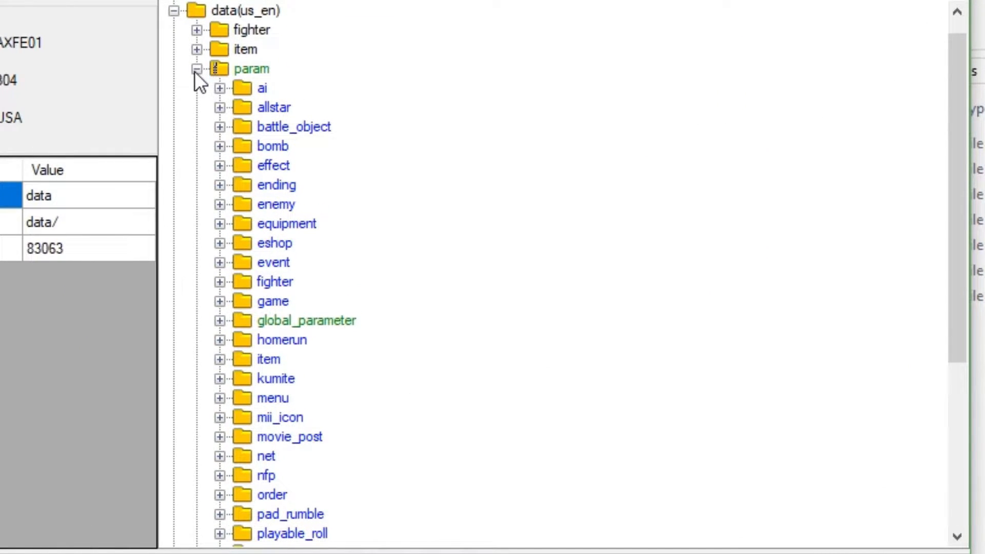
pyautogui.click(196, 70)
pyautogui.click(196, 88)
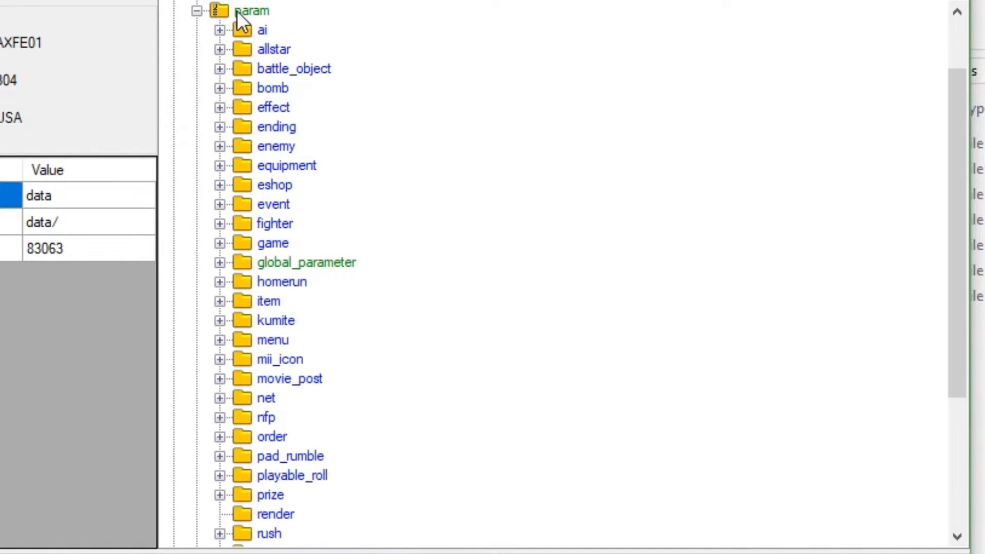
pyautogui.scroll(-4, 256, 377)
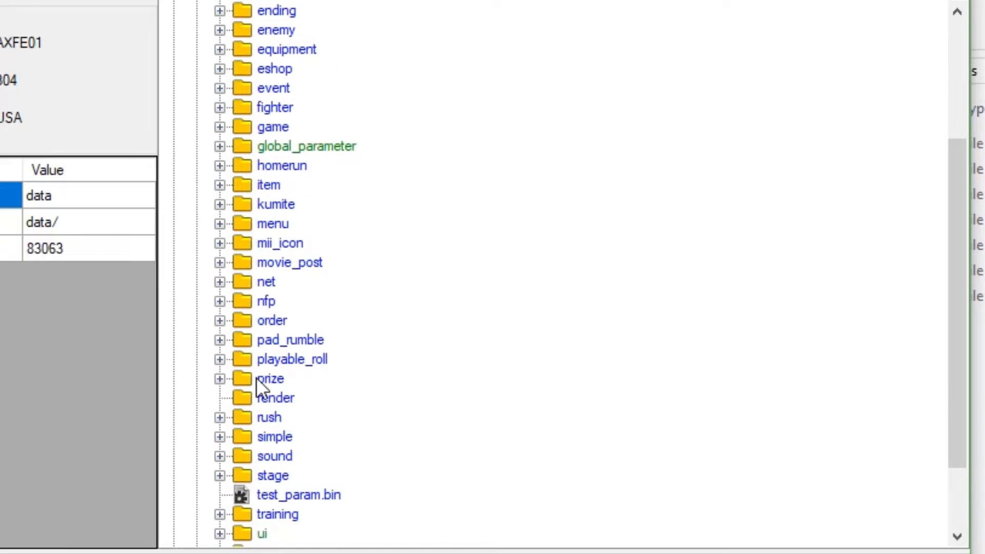
pyautogui.scroll(1, 229, 446)
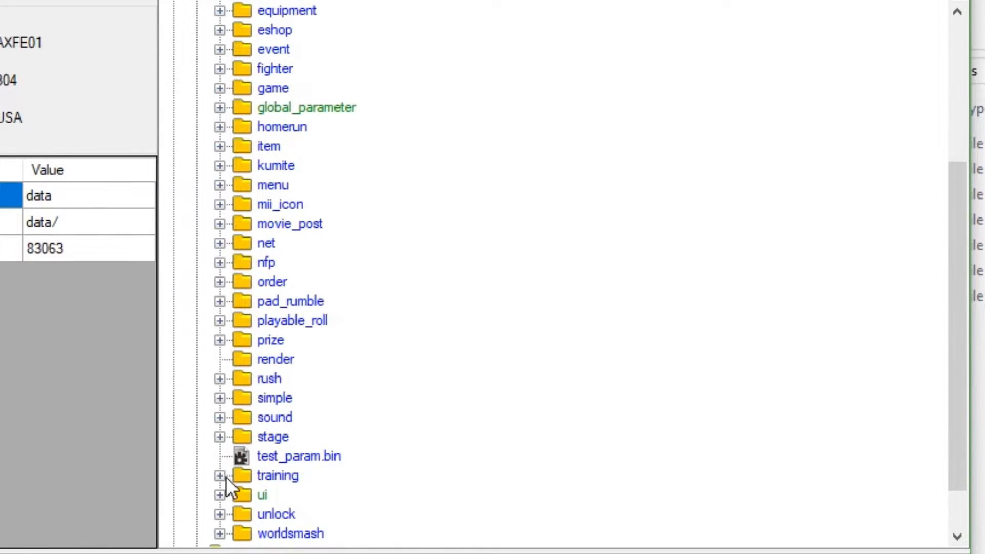
pyautogui.scroll(-1, 226, 471)
pyautogui.click(220, 436)
pyautogui.scroll(3, 261, 376)
pyautogui.scroll(6, 261, 377)
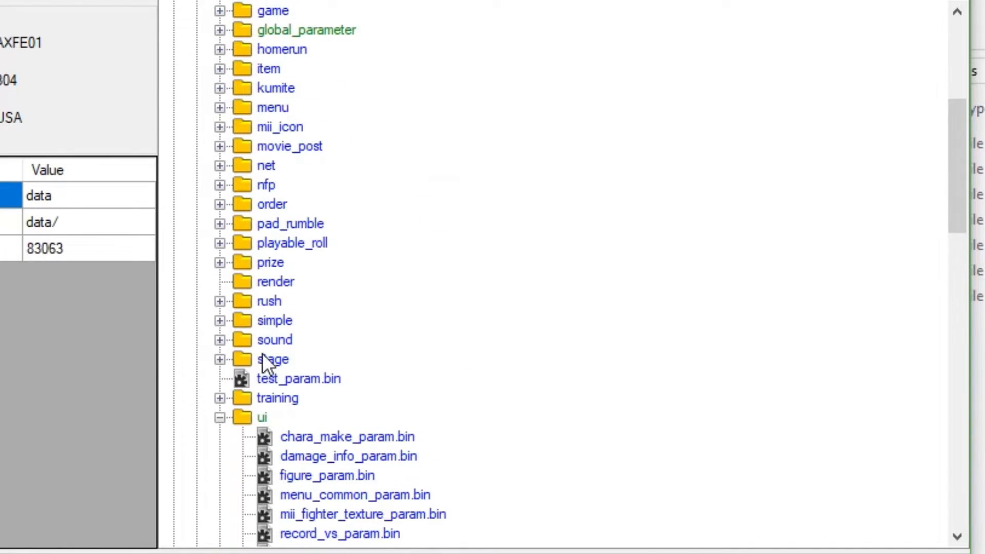
pyautogui.click(218, 147)
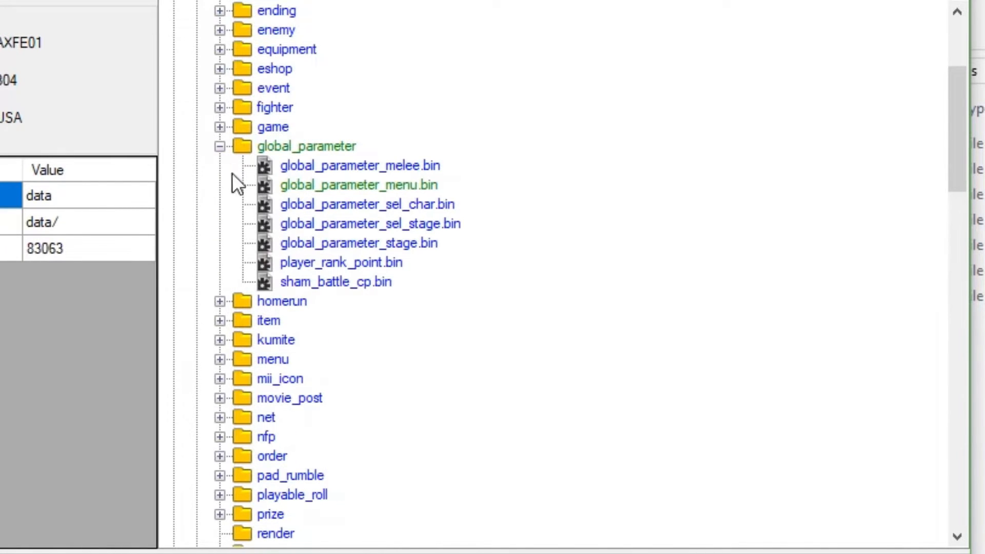
# Locate ui_character_db.bin and global_parameter_menu.bin under data(us_en)/param and bring up the available file actions for each
pyautogui.scroll(-15, 328, 249)
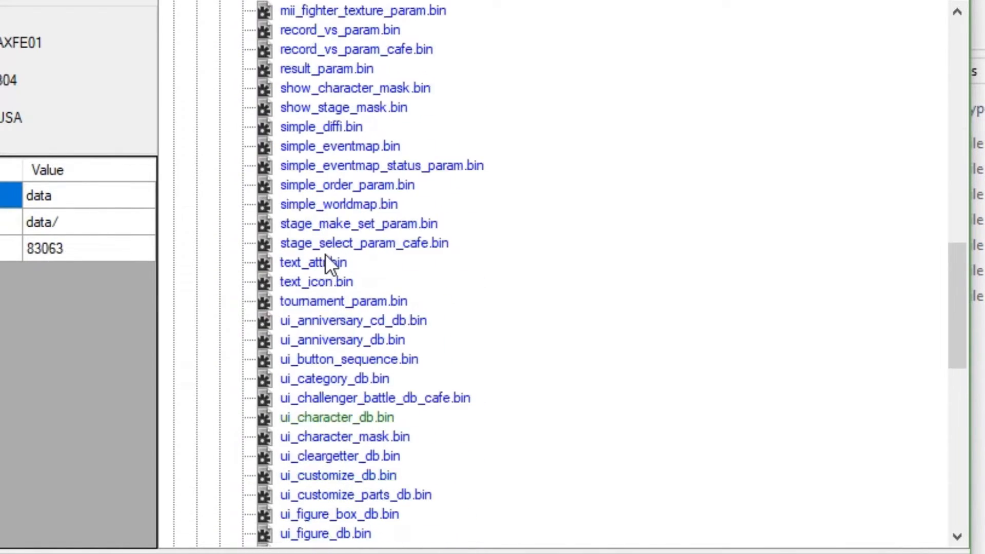
pyautogui.click(329, 305)
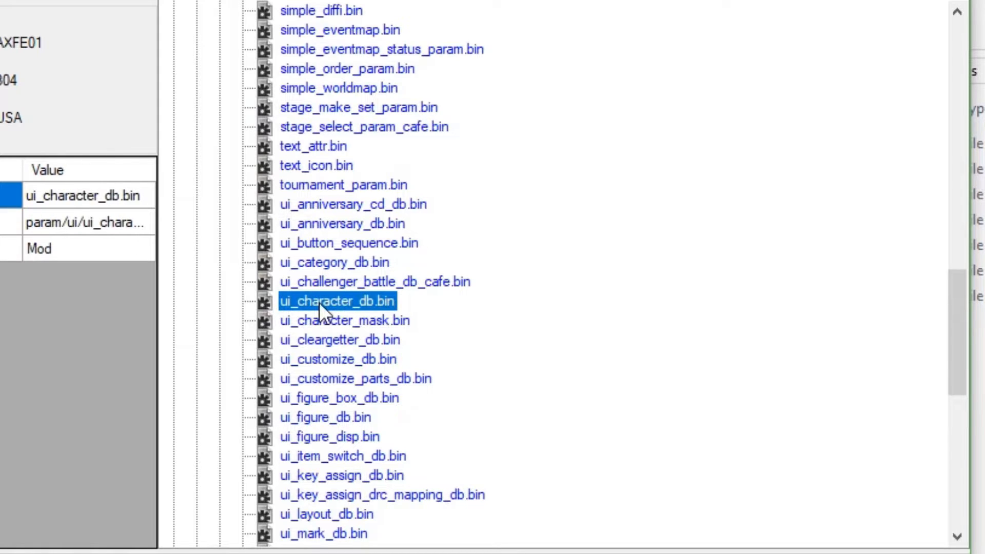
pyautogui.rightClick(319, 303)
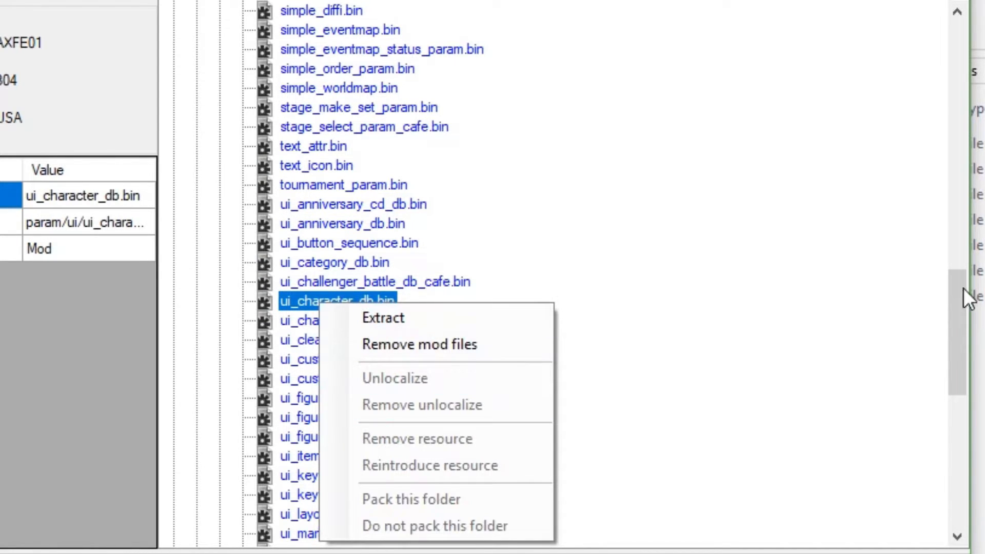
pyautogui.click(955, 318)
pyautogui.moveTo(955, 318); pyautogui.dragTo(955, 107)
pyautogui.click(365, 243)
pyautogui.rightClick(365, 244)
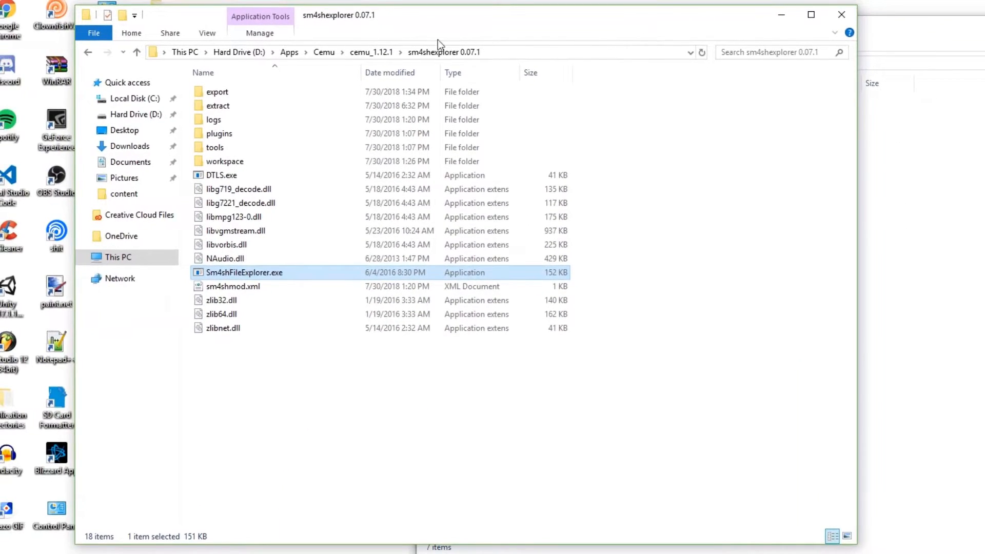
# In File Explorer, check the global_parameter folder under extract\data(us_en)\param and open the neighbouring ui folder
pyautogui.doubleClick(258, 110)
pyautogui.doubleClick(270, 96)
pyautogui.doubleClick(254, 95)
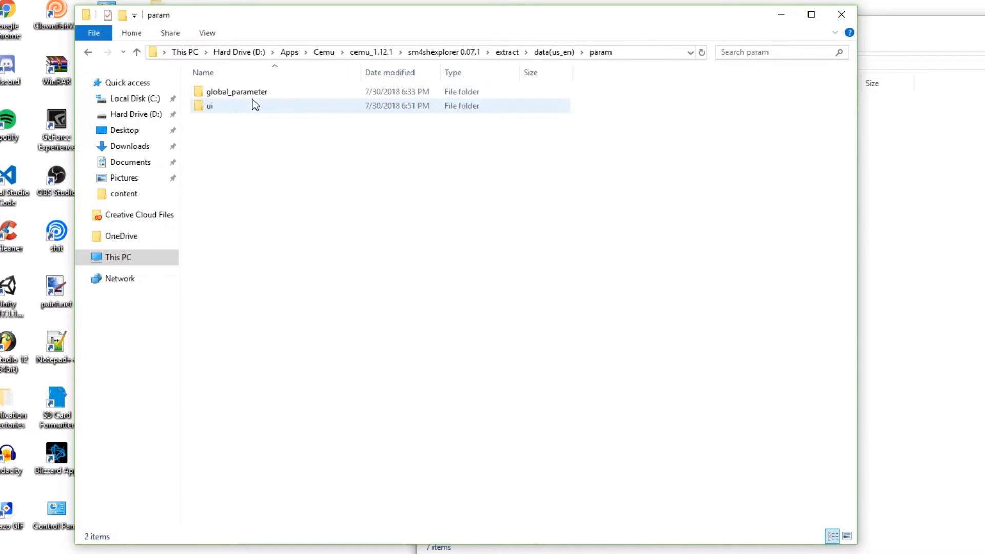
pyautogui.doubleClick(280, 92)
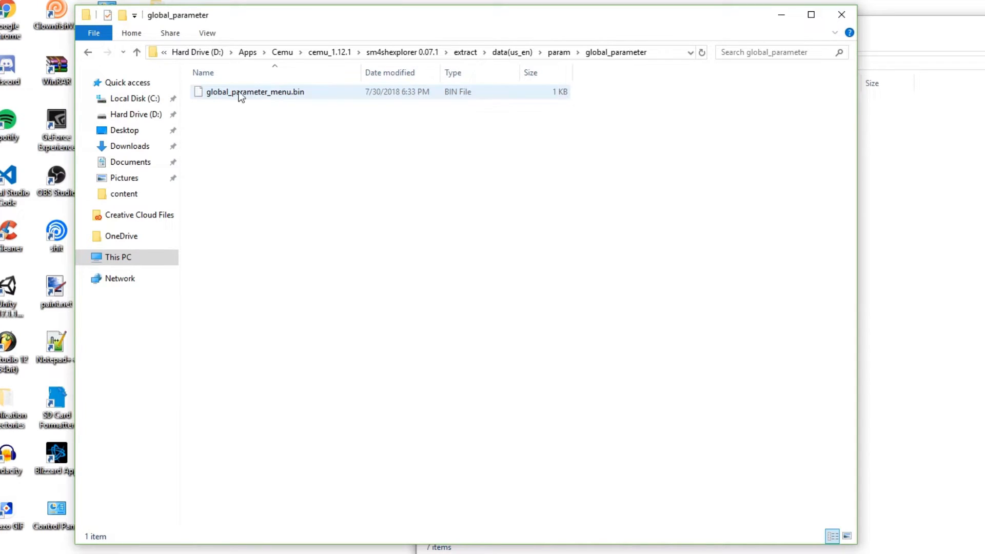
pyautogui.click(88, 52)
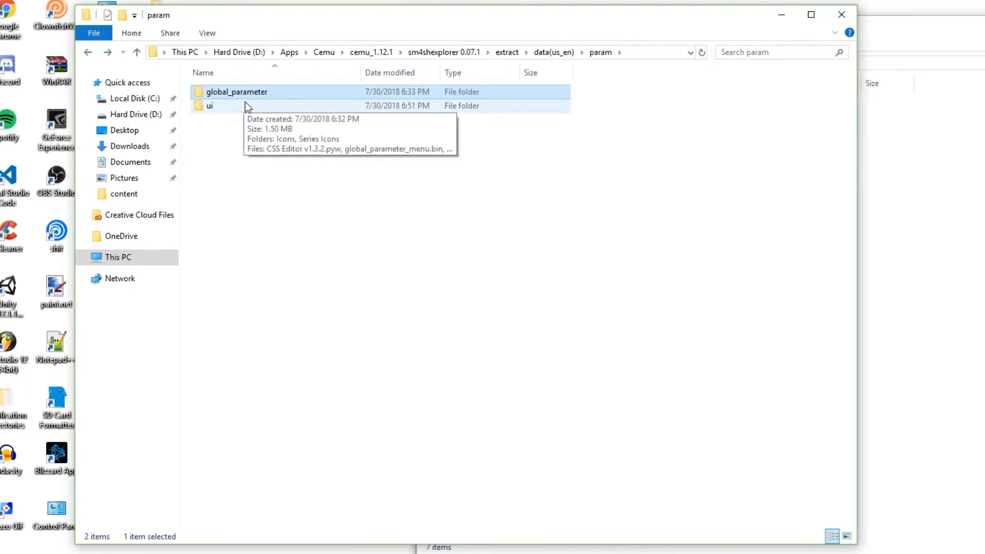
pyautogui.doubleClick(247, 104)
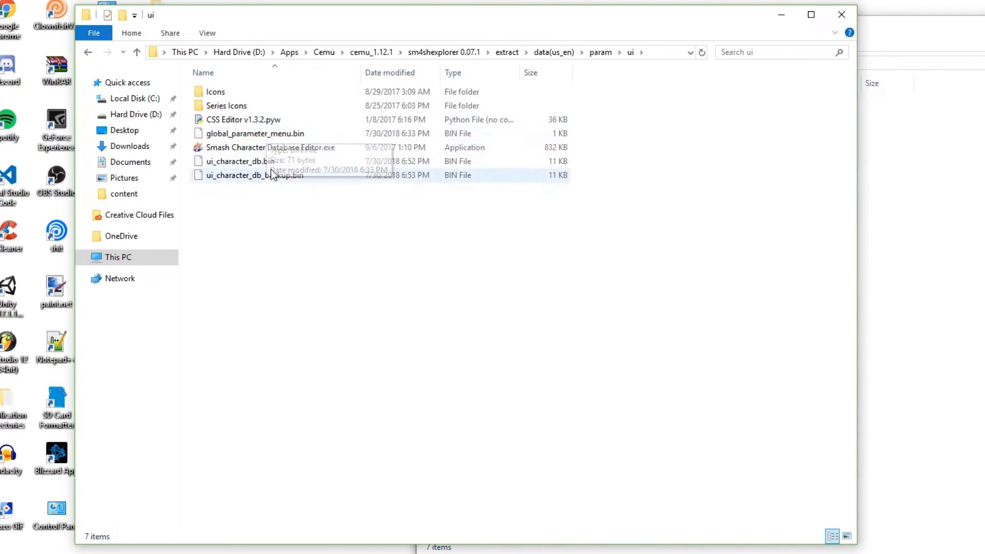
# Examine the contents of the Icons and Series Icons folders inside the extracted param\ui folder
pyautogui.click(248, 92)
pyautogui.doubleClick(248, 92)
pyautogui.click(87, 52)
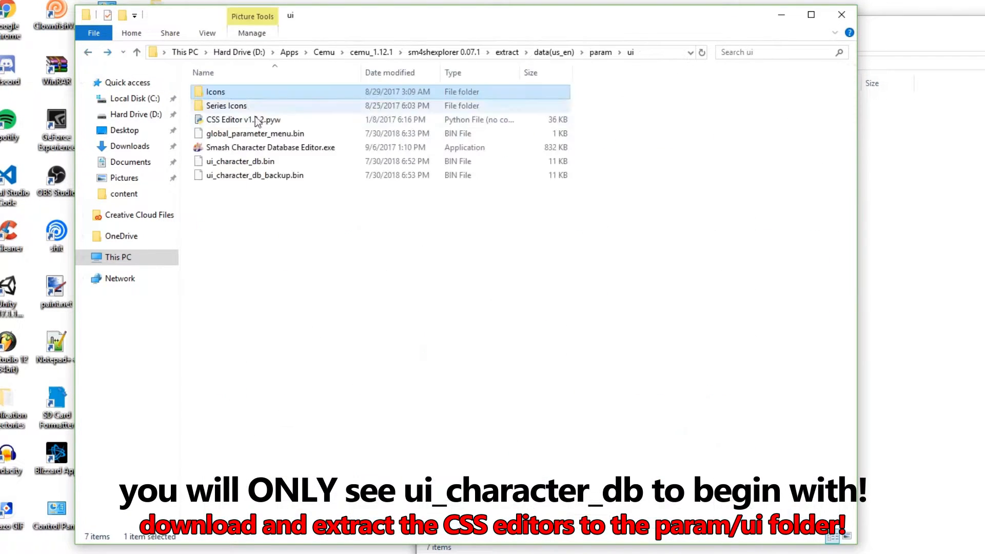
pyautogui.doubleClick(259, 108)
pyautogui.press('BackSpace')
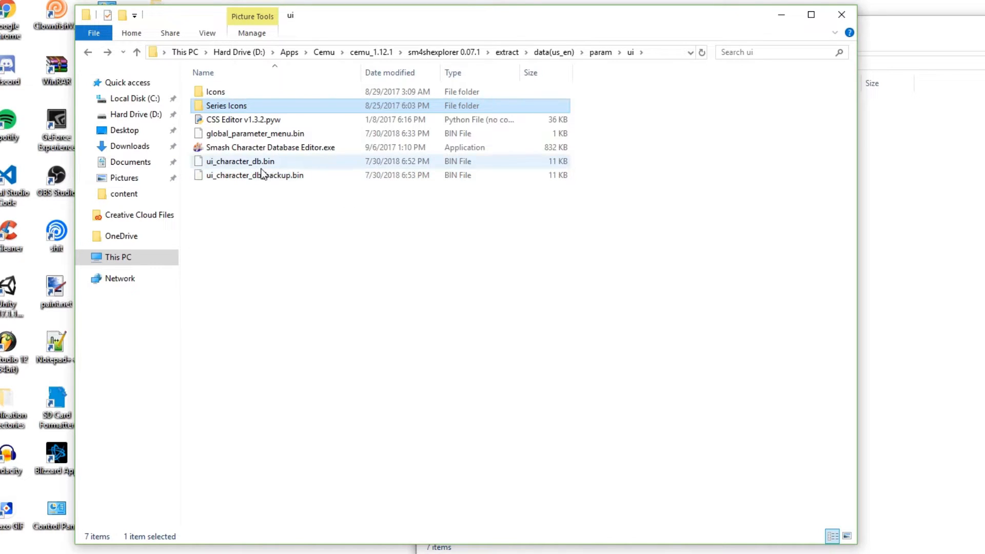
# Review global_parameter_menu.bin in the extracted global_parameter folder, and return to the ui folder
pyautogui.click(88, 56)
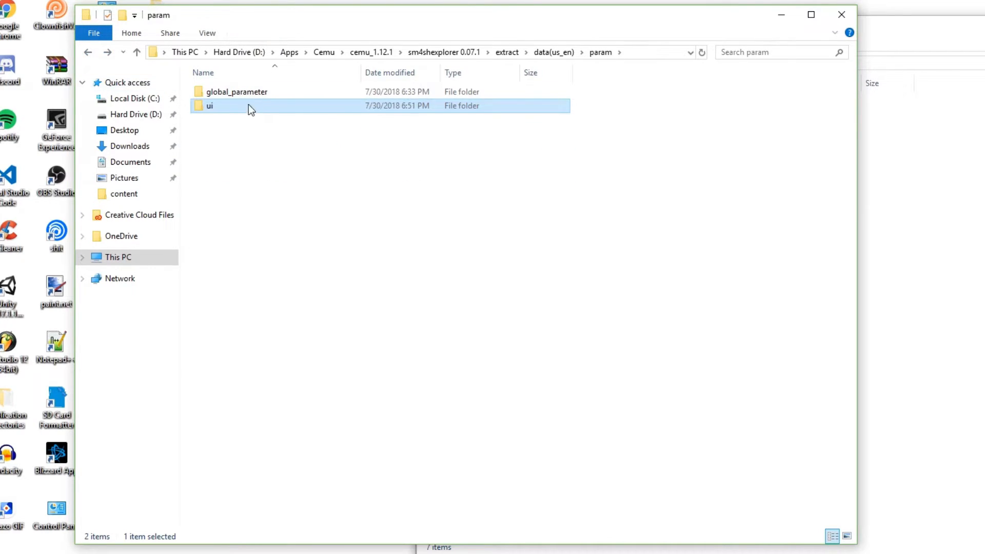
pyautogui.doubleClick(248, 97)
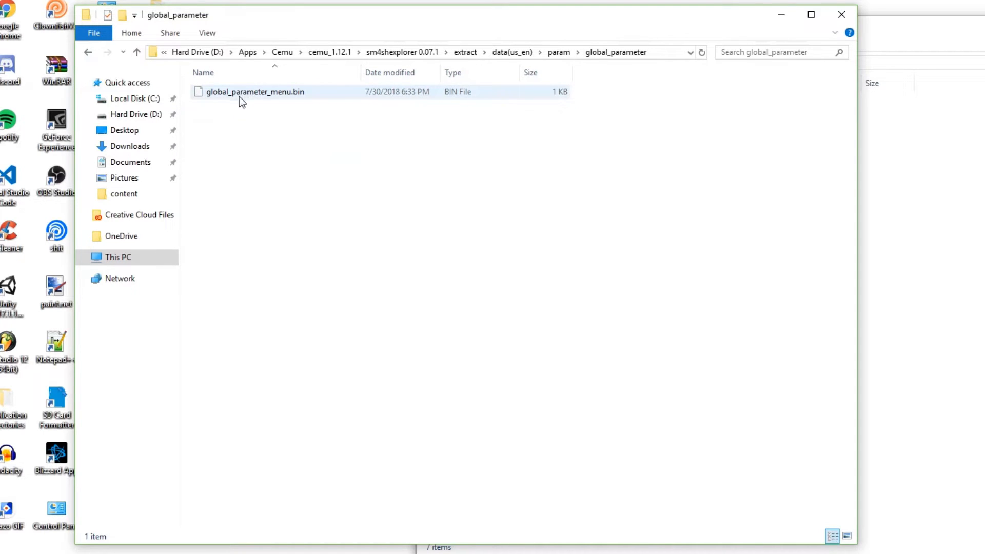
pyautogui.click(88, 54)
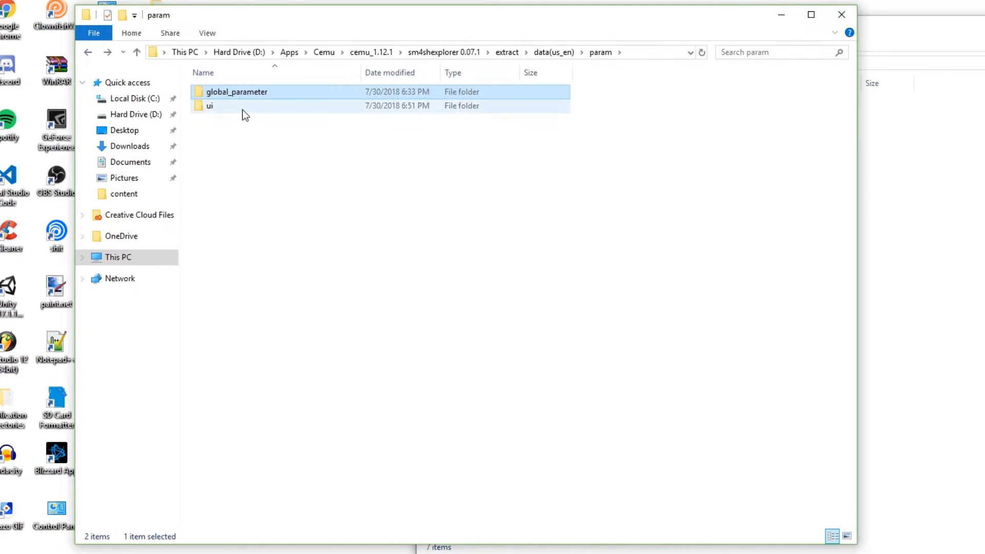
pyautogui.doubleClick(243, 110)
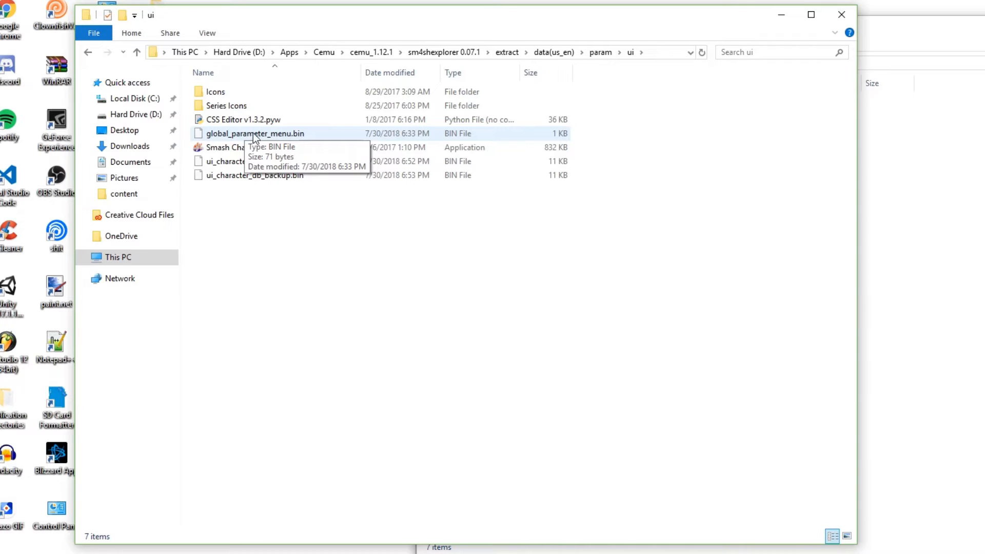
# Place the Smash Mods window beside Sm4shExplorer and open pirate_pikachu\Pirate Pikachu, checking its Pictures folder
pyautogui.moveTo(388, 15); pyautogui.dragTo(285, 17)
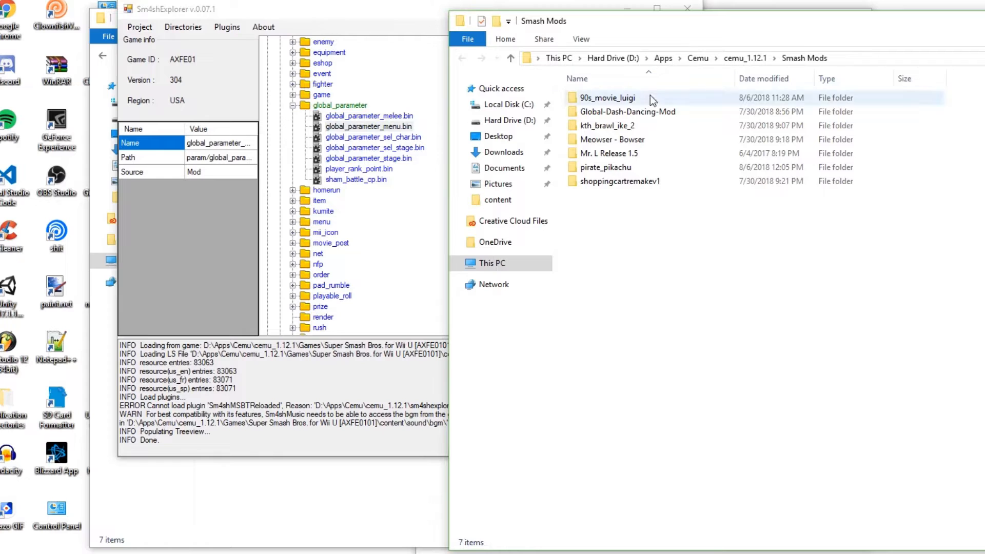
pyautogui.moveTo(667, 28); pyautogui.dragTo(788, 9)
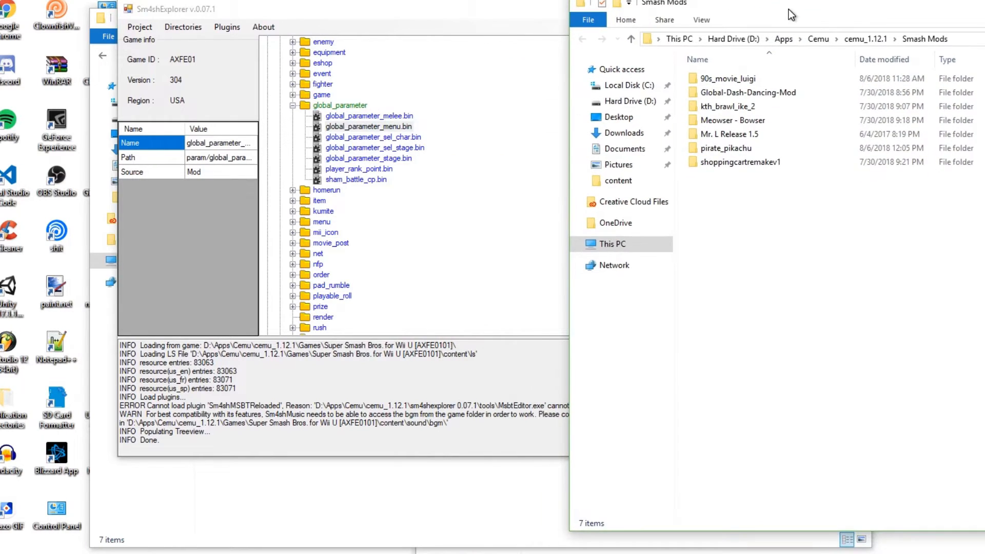
pyautogui.doubleClick(763, 146)
pyautogui.click(750, 79)
pyautogui.doubleClick(749, 79)
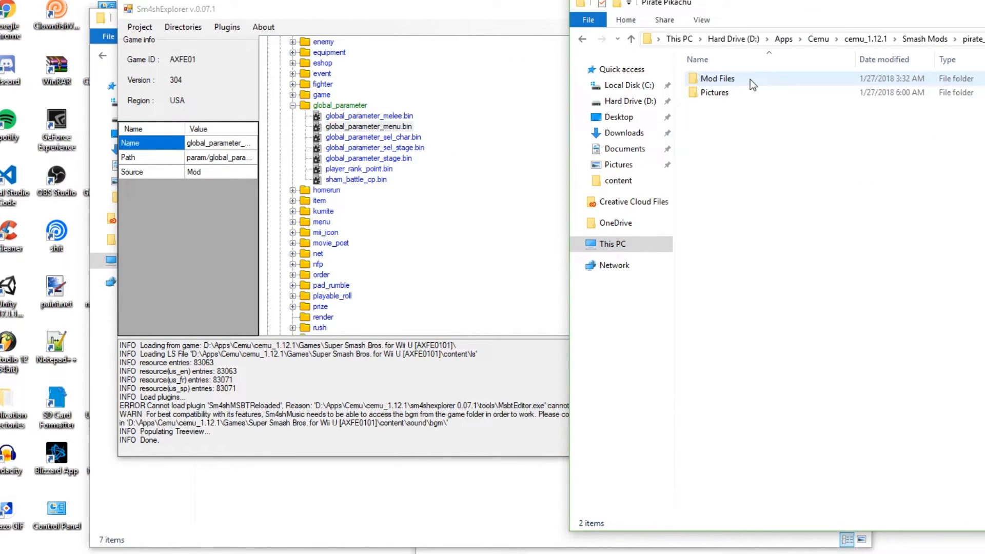
pyautogui.doubleClick(748, 90)
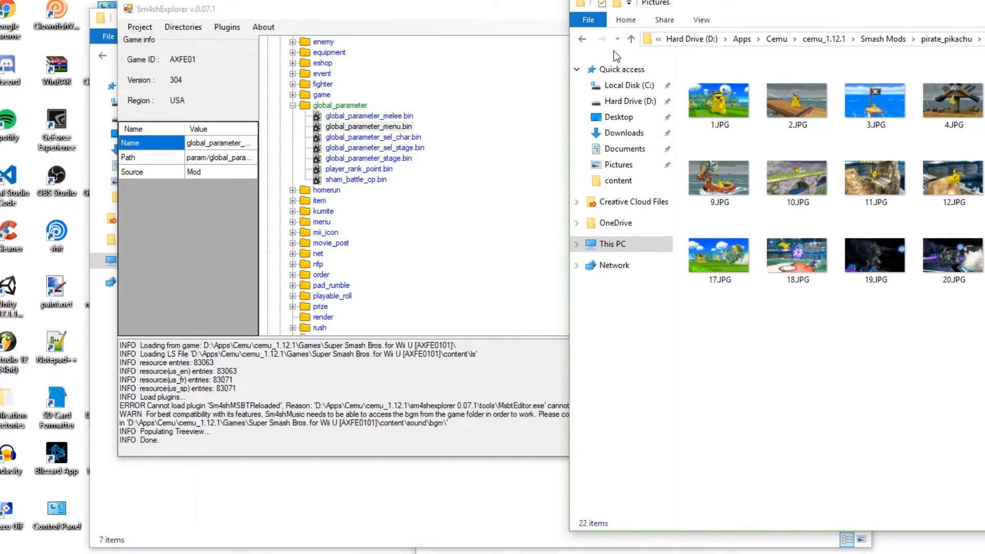
pyautogui.hotkey('alt', 'Left')
# Go to the Pirate Pikachu mod's Mod Files\Skin folder and check the model files inside cXX
pyautogui.doubleClick(770, 75)
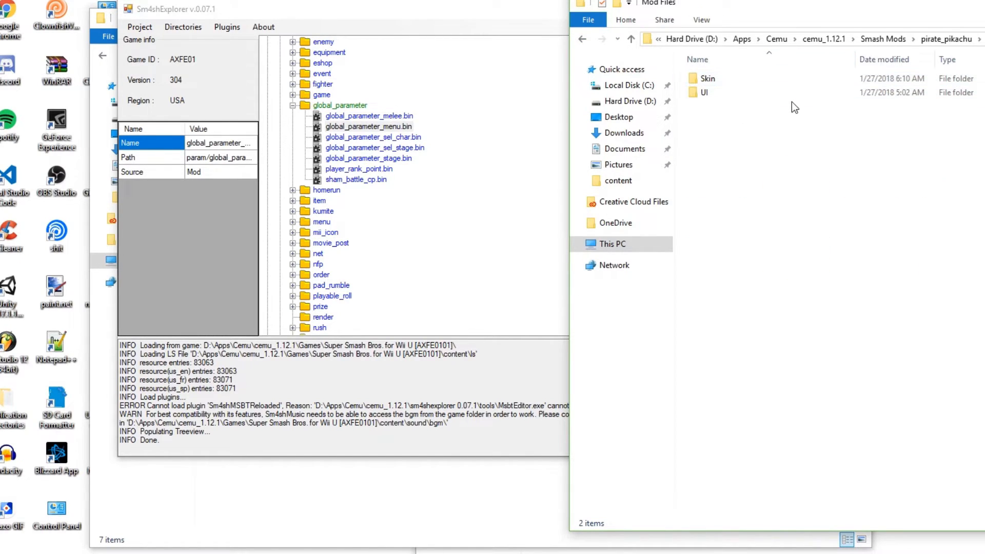
pyautogui.doubleClick(781, 78)
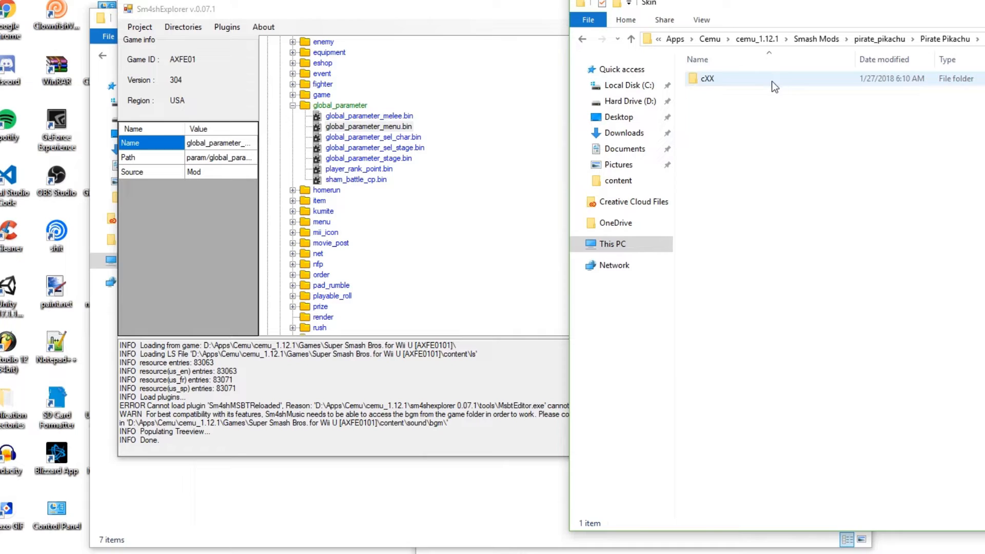
pyautogui.doubleClick(741, 79)
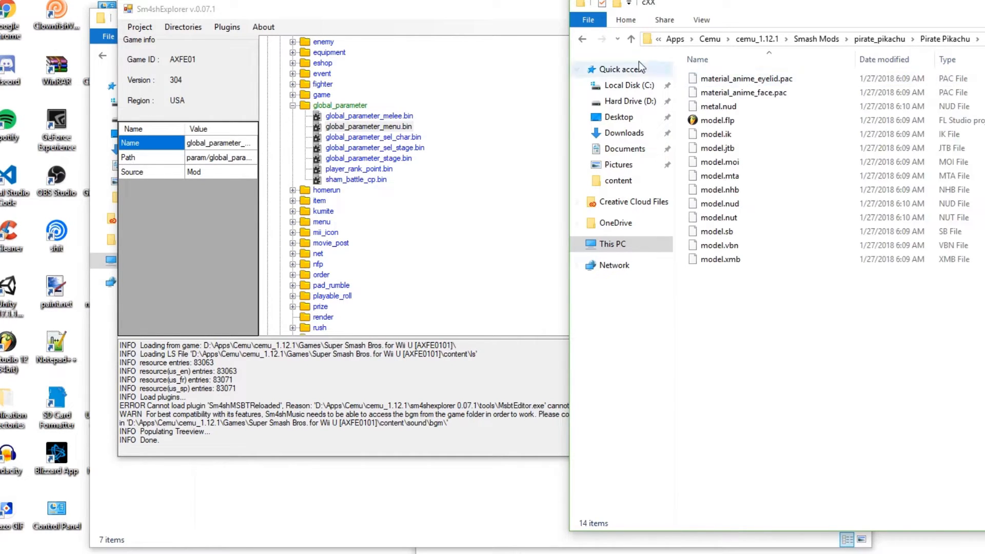
pyautogui.click(582, 39)
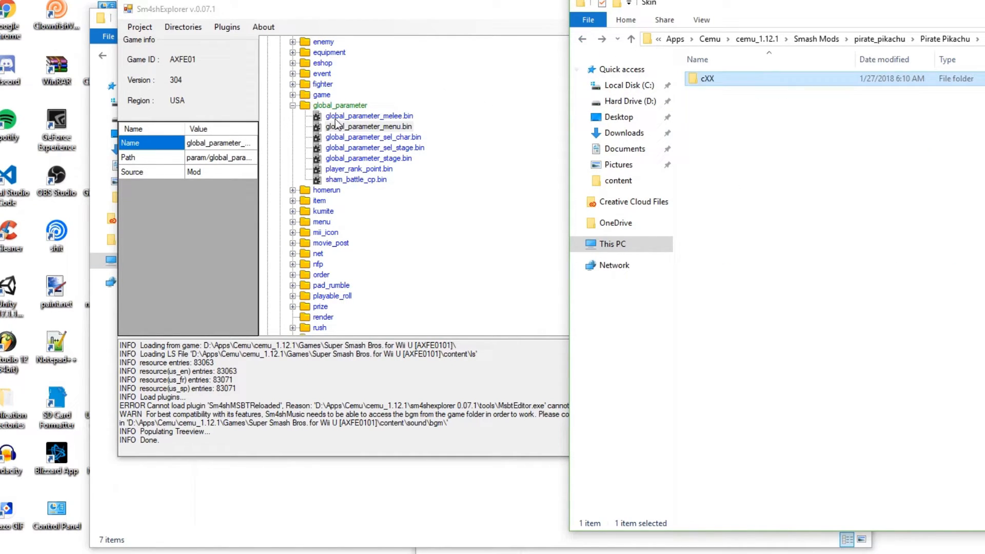
# In Sm4shExplorer, collapse data(us_en) and expand data/fighter/pikachu/model/body to show Pikachu's costume slots
pyautogui.moveTo(327, 14); pyautogui.dragTo(290, 12)
pyautogui.scroll(4, 300, 123)
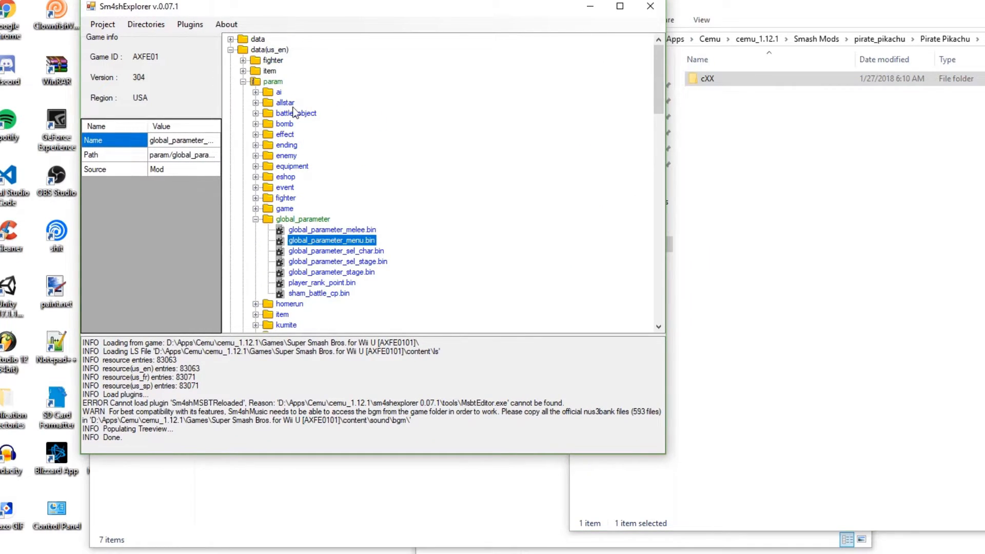
pyautogui.click(230, 50)
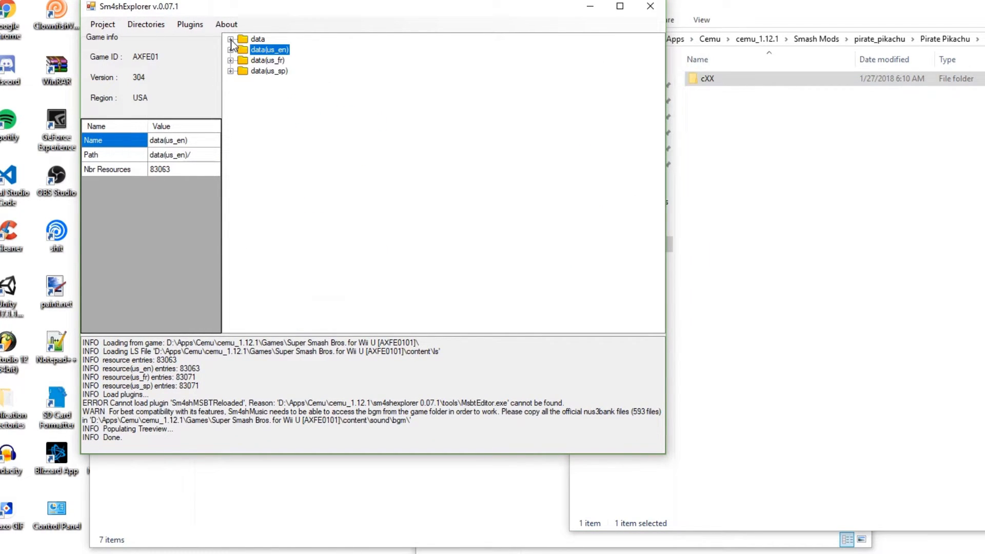
pyautogui.click(230, 39)
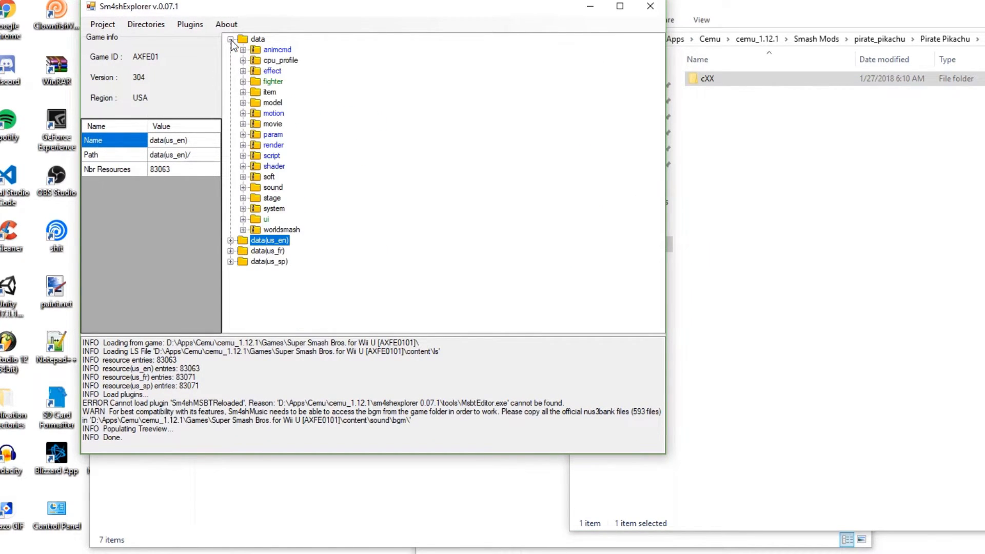
pyautogui.click(243, 81)
pyautogui.scroll(-10, 265, 139)
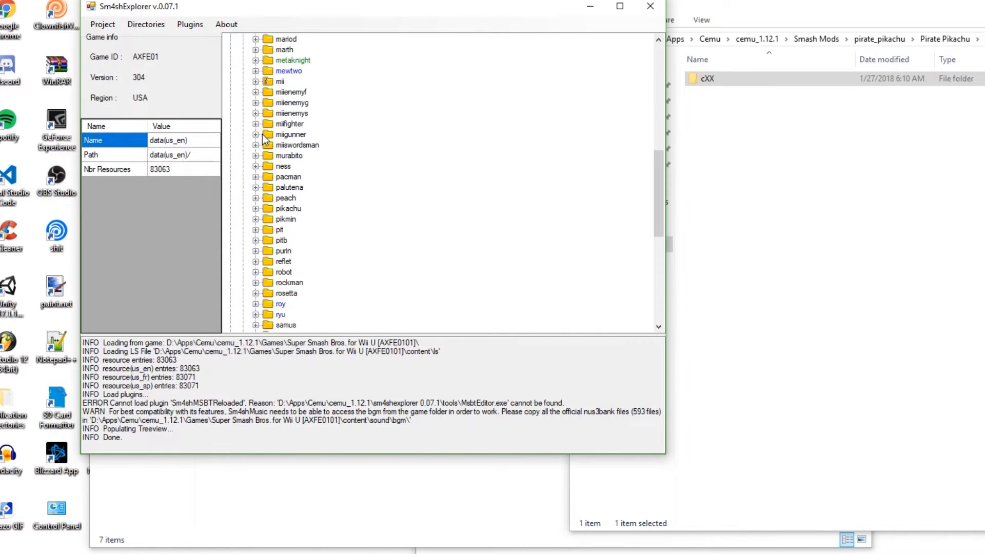
pyautogui.click(255, 209)
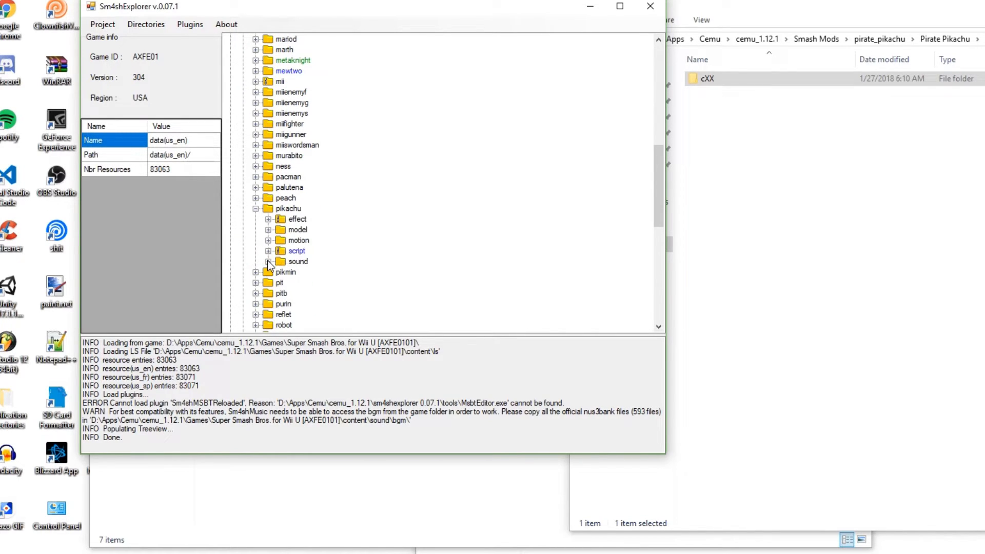
pyautogui.click(268, 229)
pyautogui.click(281, 240)
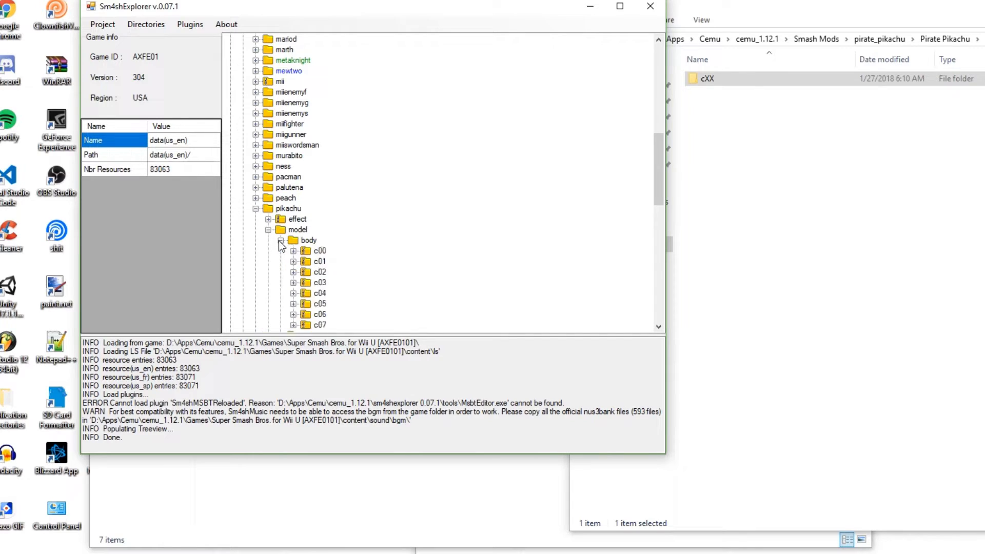
pyautogui.scroll(-2, 297, 250)
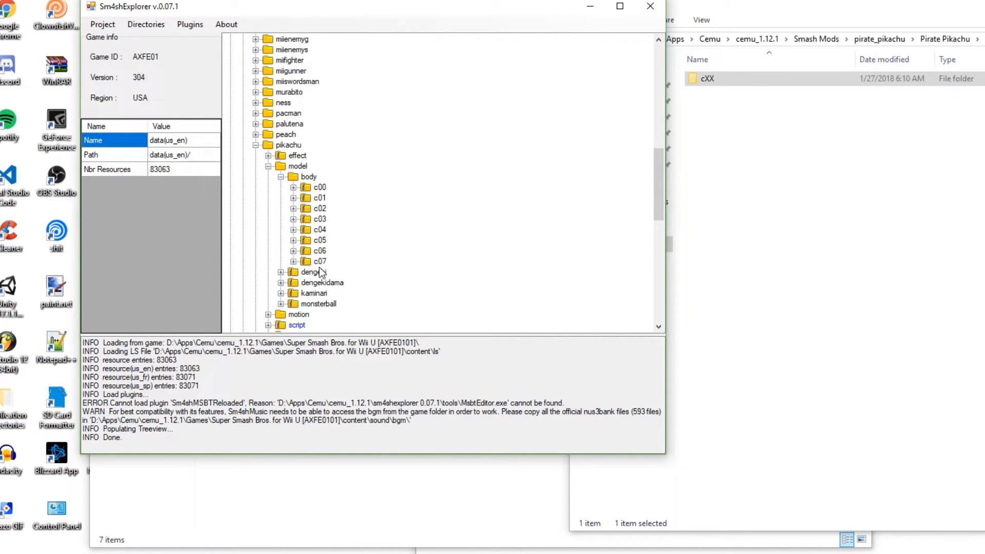
# Rename the Pirate Pikachu skin folder cXX to c08
pyautogui.rightClick(712, 84)
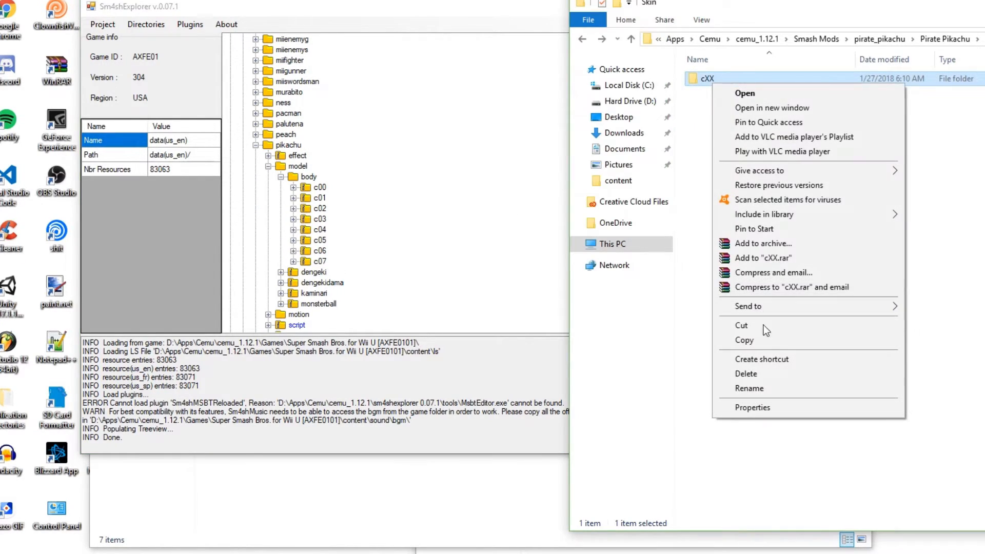
pyautogui.click(754, 388)
pyautogui.click(722, 79)
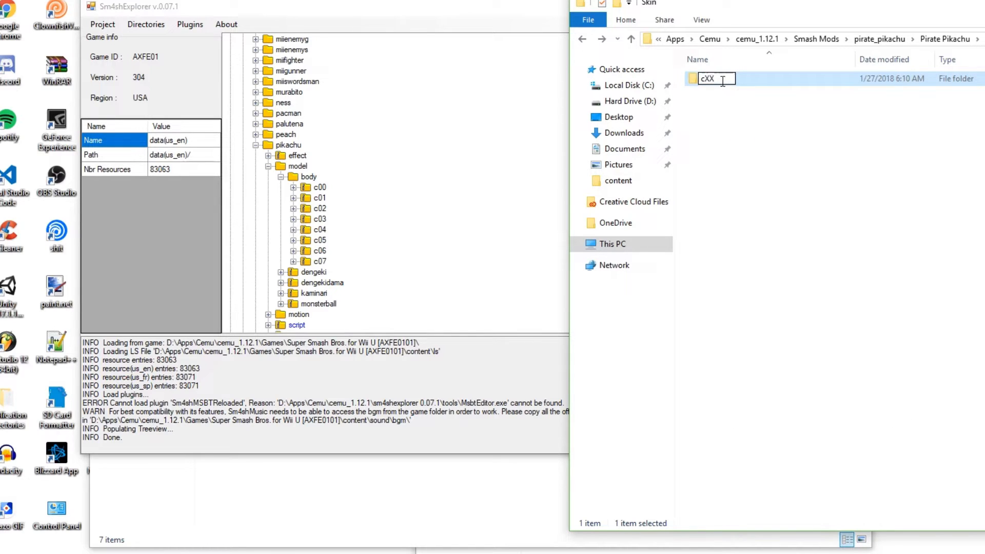
pyautogui.press('BackSpace')
pyautogui.press('BackSpace')
pyautogui.press('Return')
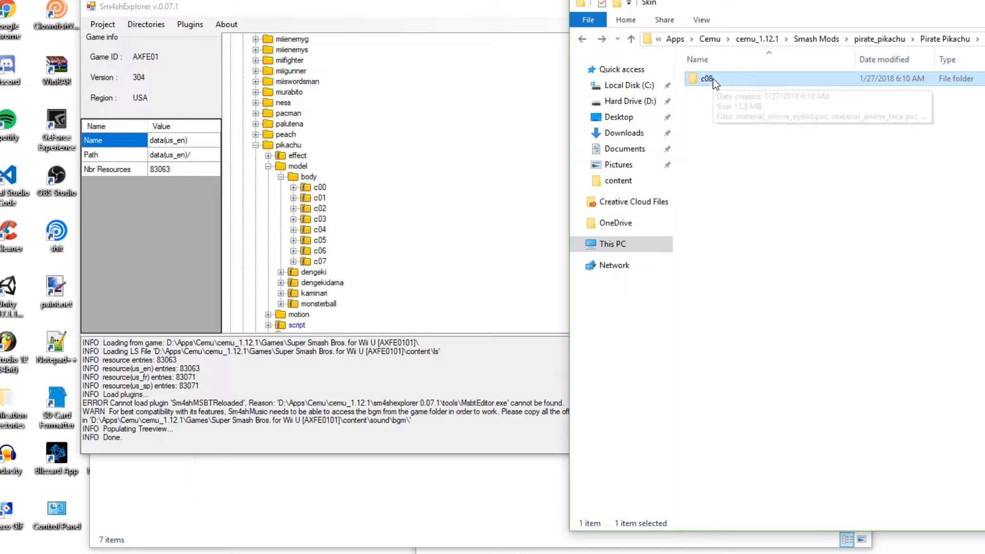
# Add the c08 skin folder to data/fighter/pikachu/model/body in Sm4shExplorer
pyautogui.moveTo(713, 78); pyautogui.dragTo(302, 178)
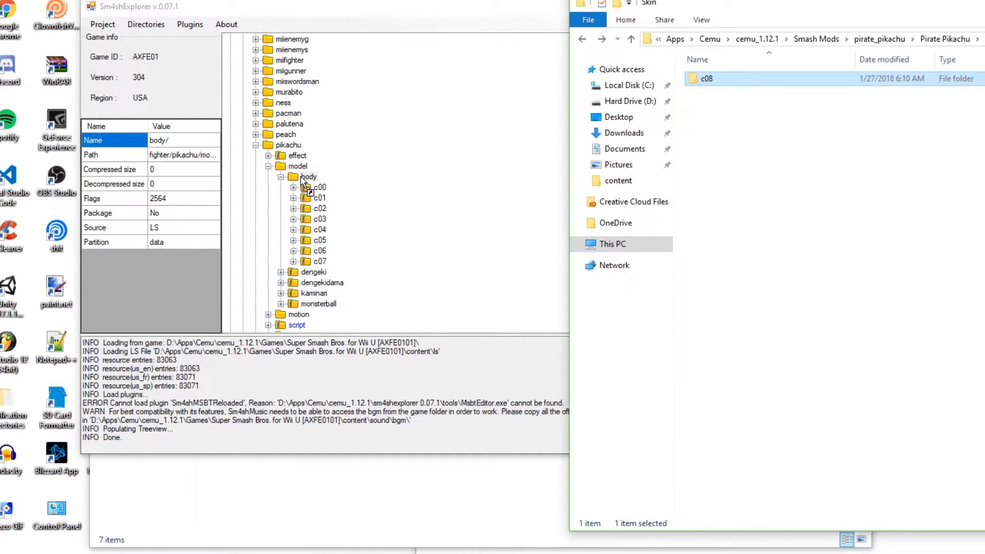
pyautogui.moveTo(301, 177); pyautogui.dragTo(302, 178)
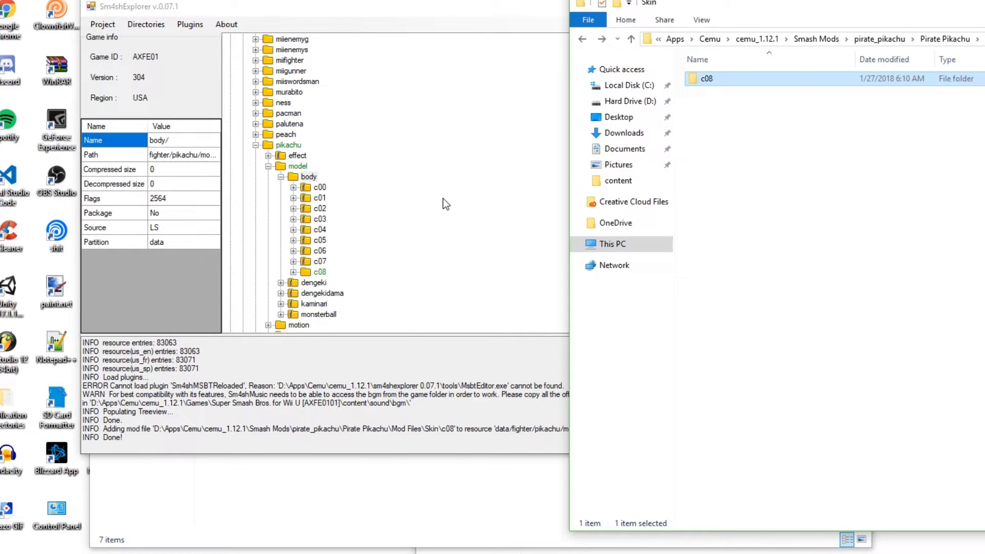
pyautogui.moveTo(777, 6); pyautogui.dragTo(786, 9)
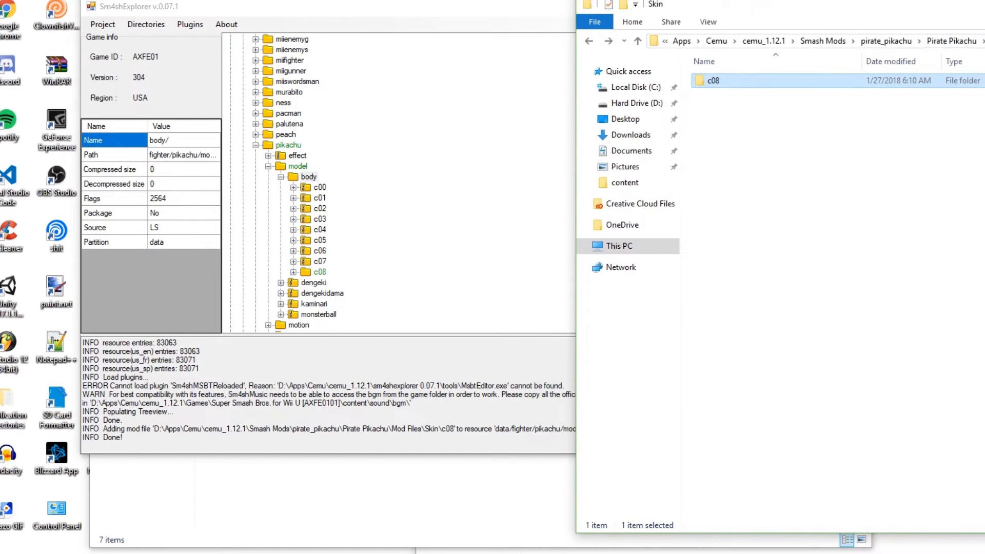
# Go to the Pirate Pikachu mod's UI folder and expand data/ui/replace/chr in Sm4shExplorer's tree
pyautogui.click(984, 41)
pyautogui.doubleClick(710, 97)
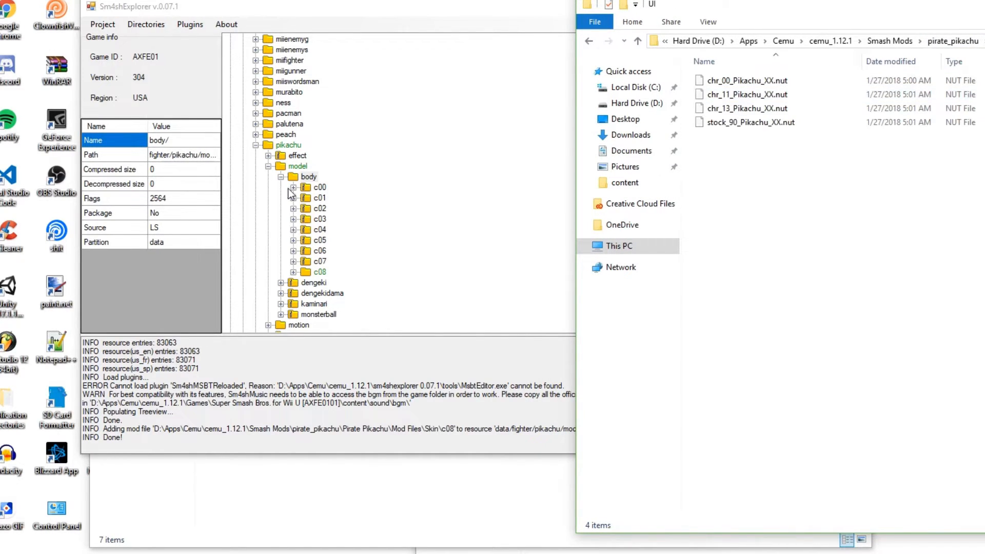
pyautogui.click(268, 166)
pyautogui.click(255, 145)
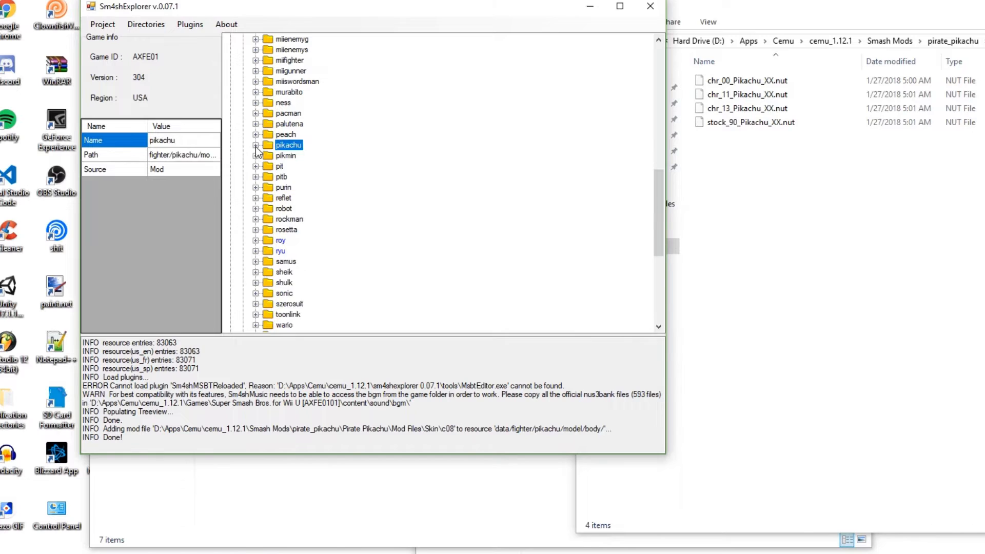
pyautogui.scroll(13, 252, 147)
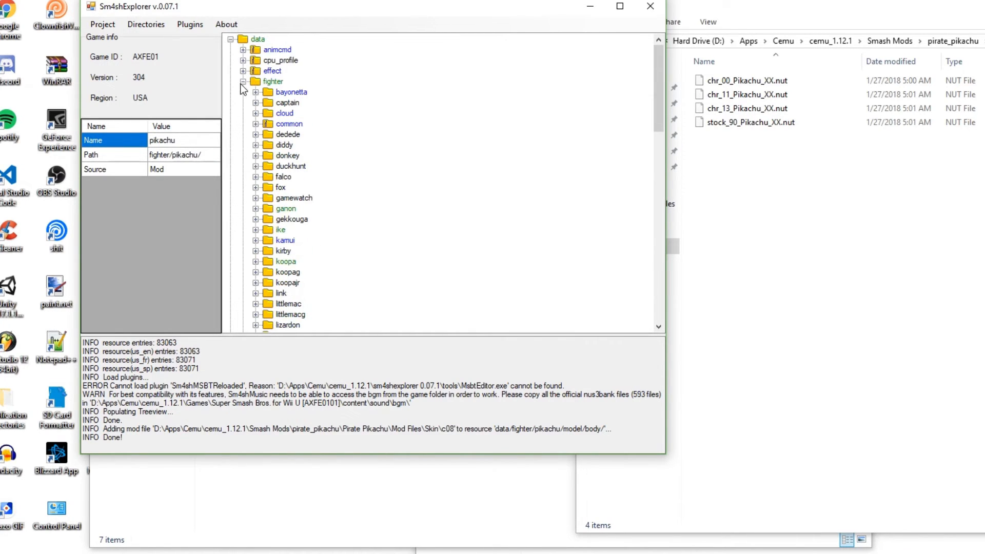
pyautogui.click(243, 82)
pyautogui.click(243, 220)
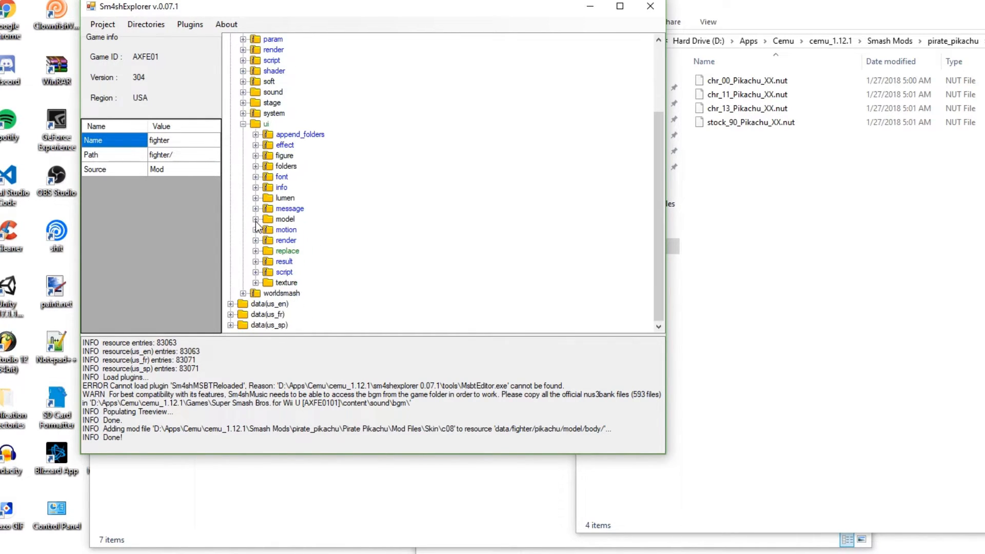
pyautogui.click(255, 251)
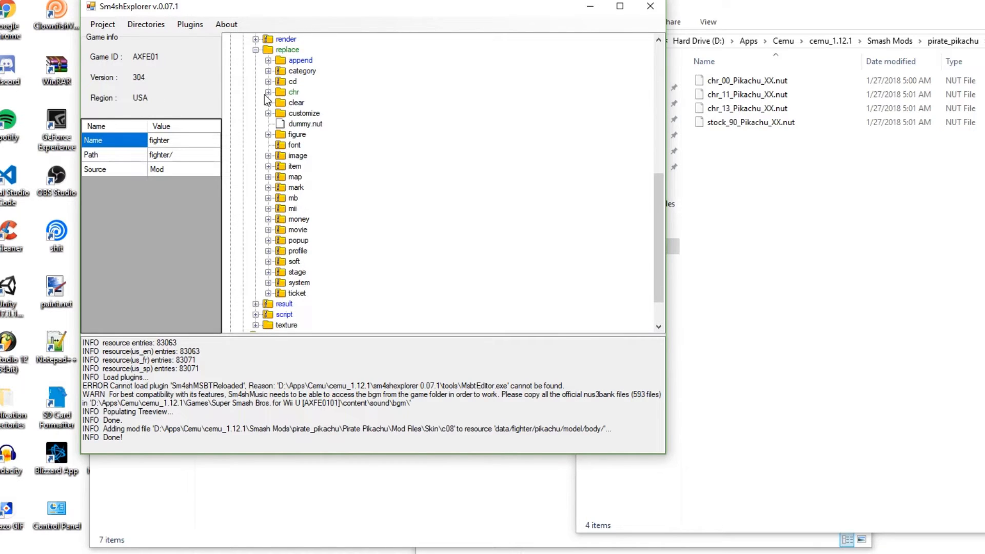
pyautogui.click(268, 93)
# Rename chr_00_Pikachu_XX.nut in the mod's UI folder to chr_00_Pikachu_09.nut
pyautogui.rightClick(755, 81)
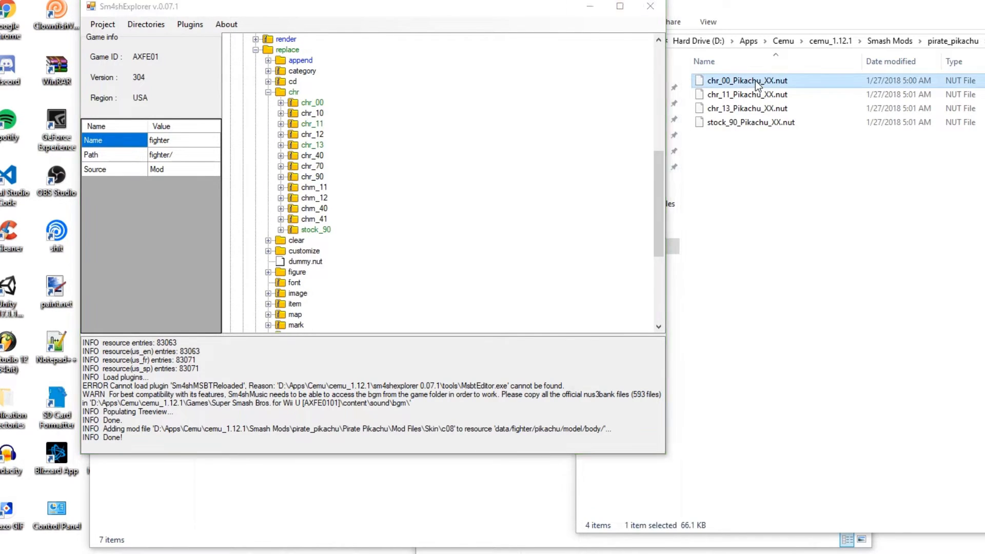
pyautogui.click(791, 322)
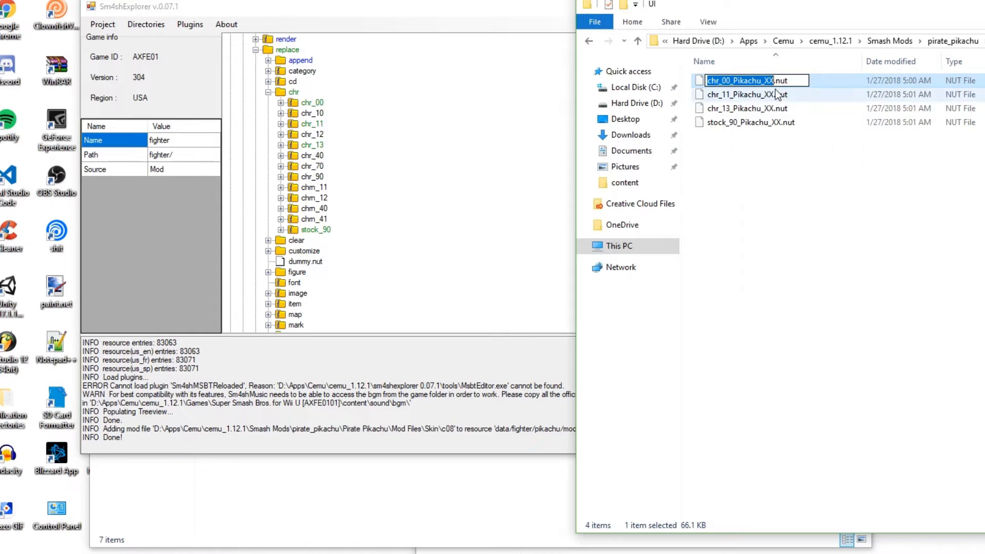
pyautogui.press('Right')
pyautogui.press('BackSpace')
pyautogui.press('BackSpace')
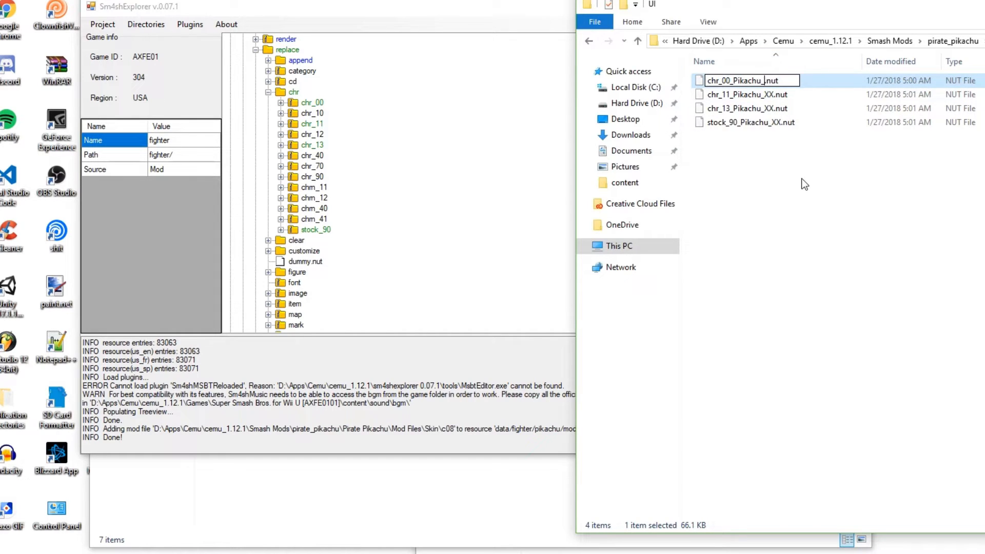
pyautogui.write('09')
pyautogui.press('Return')
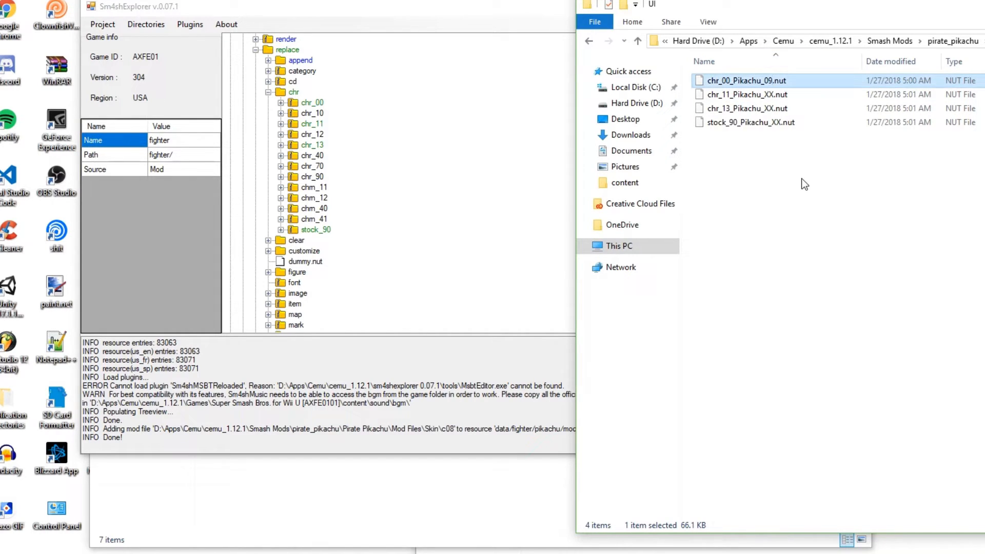
# Rename chr_11_Pikachu_XX.nut in the mod's UI folder to chr_11_Pikachu_09.nut
pyautogui.click(777, 100)
pyautogui.rightClick(776, 97)
pyautogui.click(805, 336)
pyautogui.press('Right')
pyautogui.press('BackSpace')
pyautogui.press('BackSpace')
pyautogui.write('09')
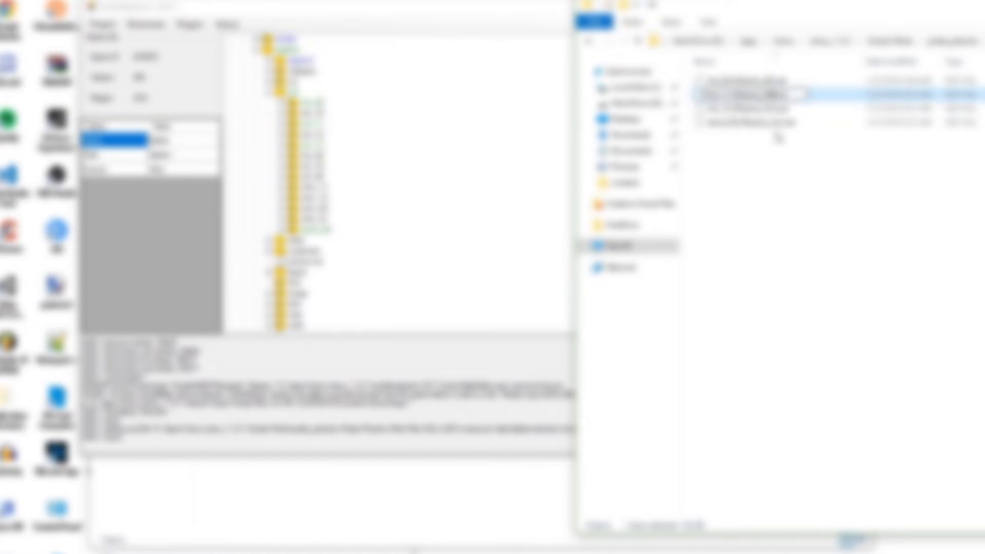
pyautogui.press('Return')
# Rename chr_13_Pikachu_XX.nut in the mod's UI folder to chr_13_Pikachu_09.nut
pyautogui.rightClick(774, 114)
pyautogui.click(851, 356)
pyautogui.press('Right')
pyautogui.press('BackSpace')
pyautogui.press('BackSpace')
pyautogui.write('09')
pyautogui.press('Return')
# Rename stock_90_Pikachu_XX.nut in the mod's UI folder to stock_90_Pikachu_09.nut
pyautogui.rightClick(751, 124)
pyautogui.click(792, 359)
pyautogui.click(781, 123)
pyautogui.press('BackSpace')
pyautogui.press('BackSpace')
pyautogui.write('09')
pyautogui.press('Return')
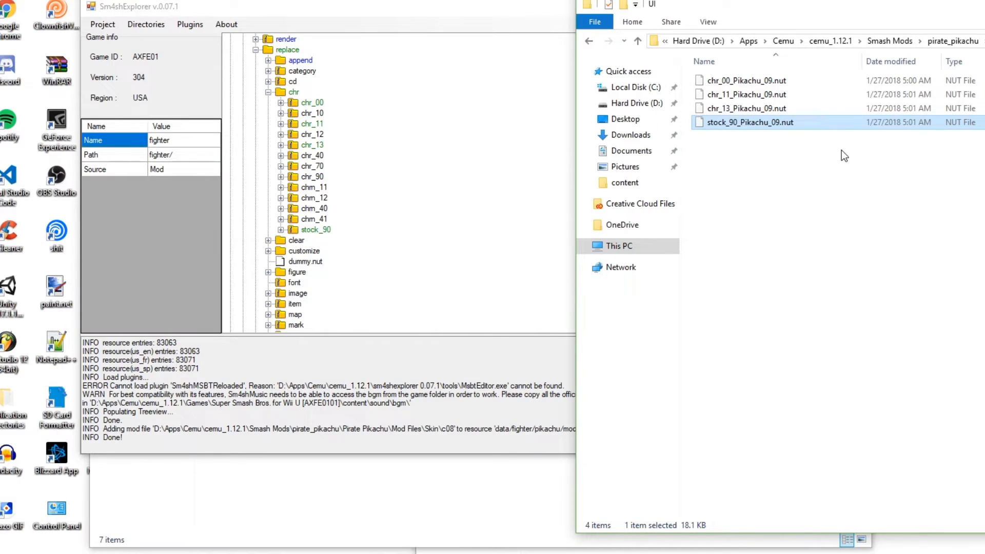
# Add the four renamed Pikachu .nut files to the matching chr_00, chr_11, chr_13 and stock_90 folders under data/ui/replace/chr in Sm4shExplorer
pyautogui.moveTo(726, 83); pyautogui.dragTo(312, 102)
pyautogui.moveTo(729, 94); pyautogui.dragTo(313, 124)
pyautogui.moveTo(710, 114); pyautogui.dragTo(303, 143)
pyautogui.moveTo(753, 123); pyautogui.dragTo(314, 229)
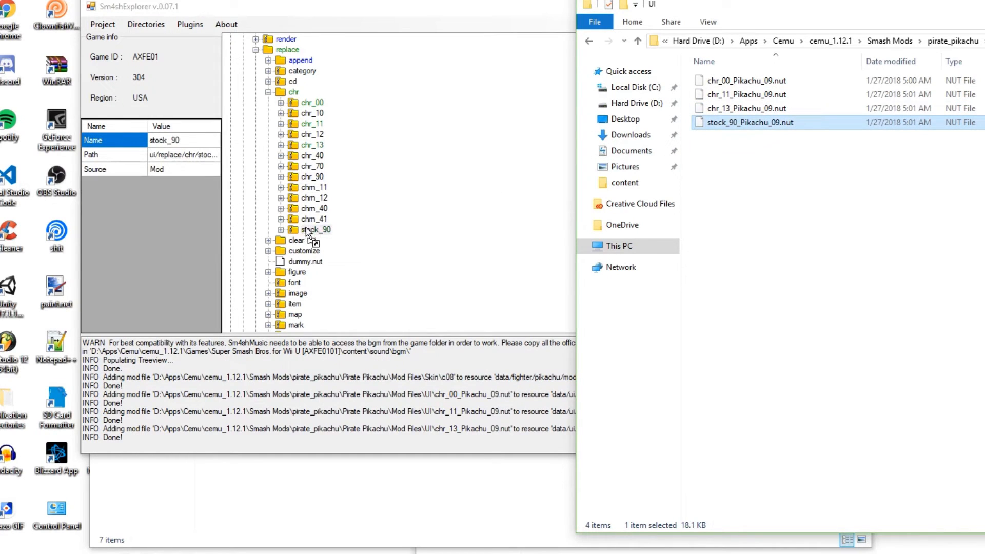
# Launch Smash Character Database Editor.exe from extract\data(us_en)\param\ui and decline the backup of ui_character_db.bin
pyautogui.moveTo(721, 3); pyautogui.dragTo(562, 24)
pyautogui.moveTo(370, 13); pyautogui.dragTo(250, 19)
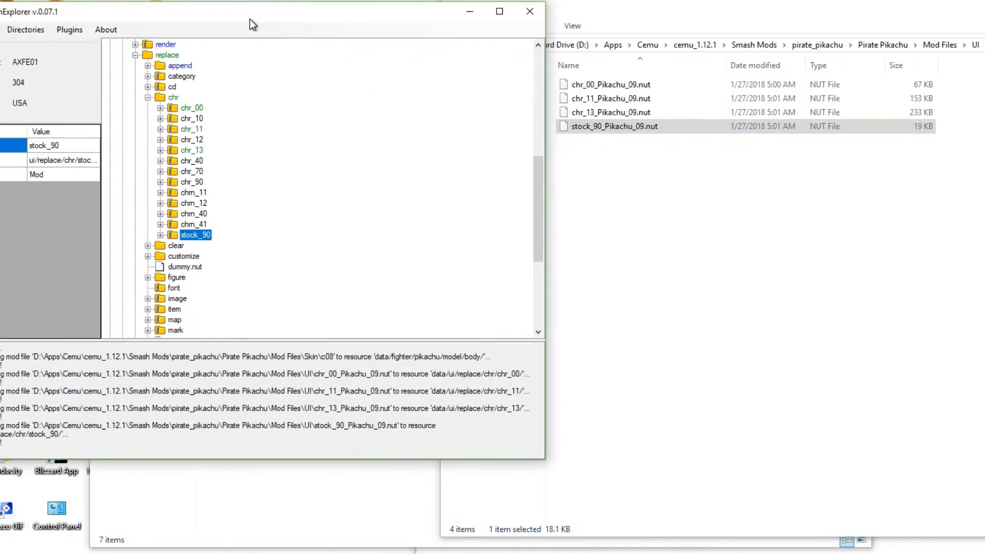
pyautogui.moveTo(618, 24); pyautogui.dragTo(742, 4)
pyautogui.moveTo(390, 13); pyautogui.dragTo(400, 4)
pyautogui.moveTo(773, 8); pyautogui.dragTo(430, 9)
pyautogui.click(922, 8)
pyautogui.moveTo(713, 10); pyautogui.dragTo(902, 4)
pyautogui.moveTo(372, 10); pyautogui.dragTo(411, 7)
pyautogui.moveTo(800, 6); pyautogui.dragTo(764, 0)
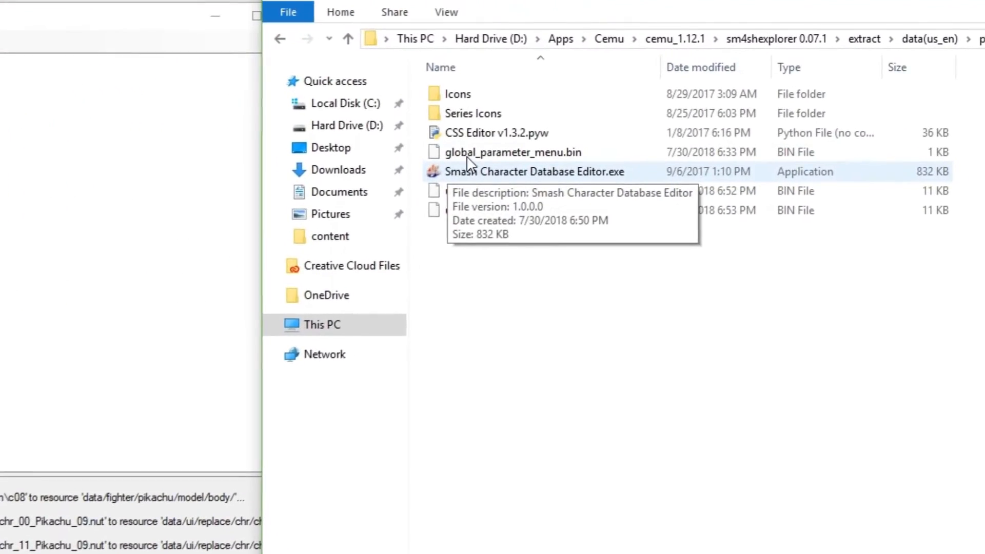
pyautogui.click(491, 178)
pyautogui.doubleClick(491, 177)
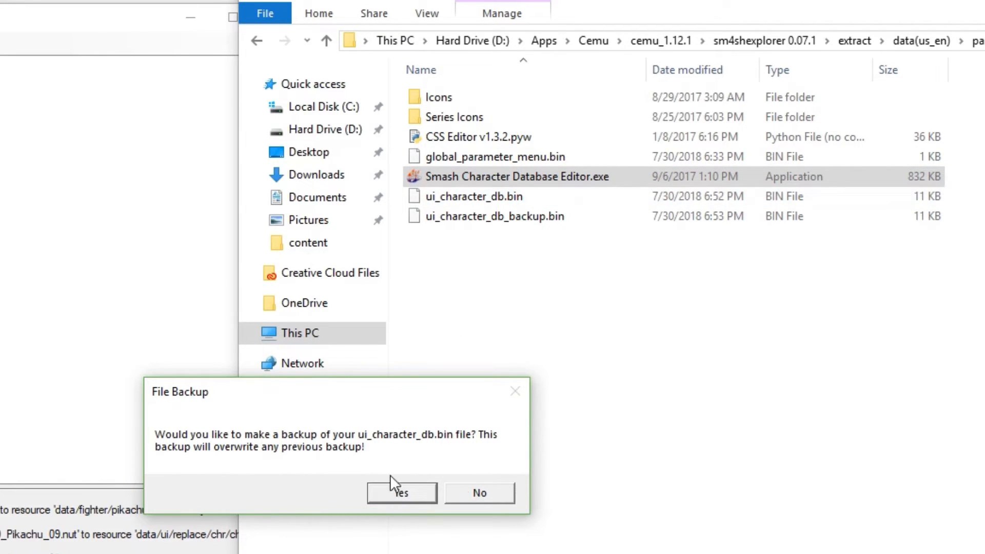
pyautogui.click(495, 491)
# Set Pikachu's Character Slots to 9 in the Smash 4 CSS Database Editor
pyautogui.moveTo(23, 163); pyautogui.dragTo(533, 74)
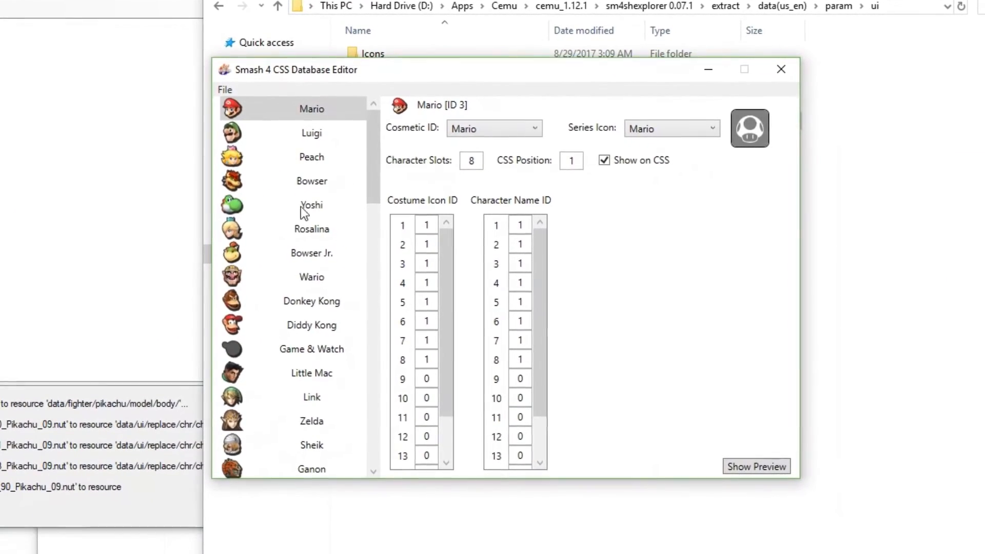
pyautogui.scroll(-14, 303, 215)
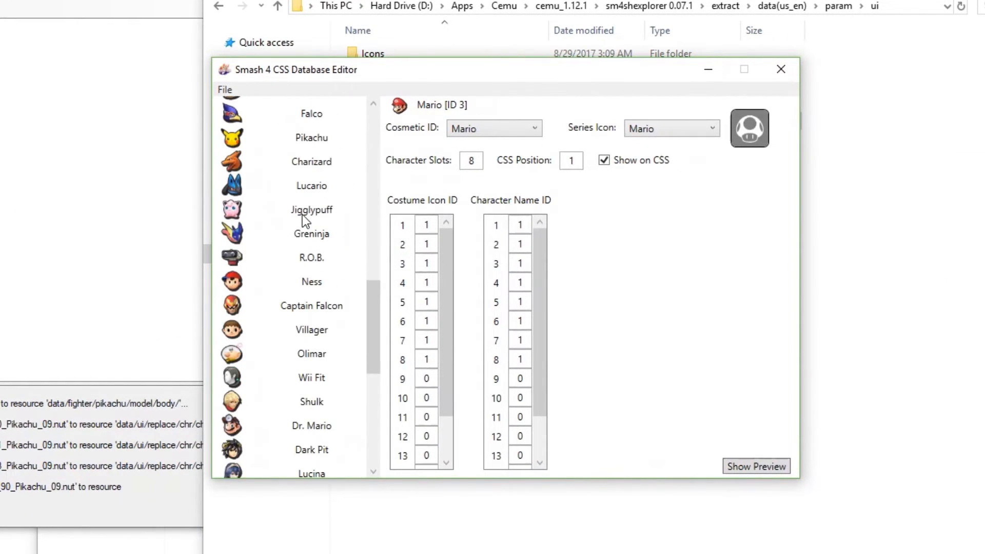
pyautogui.scroll(-1, 302, 226)
pyautogui.moveTo(373, 454); pyautogui.dragTo(374, 262)
pyautogui.click(326, 402)
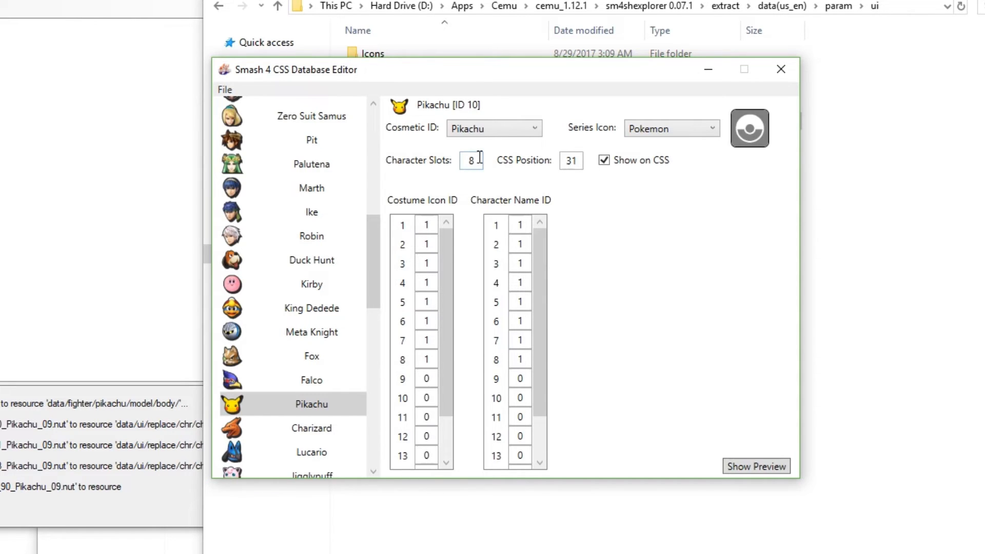
pyautogui.write('9')
# Save the edited character database and close the CSS Database Editor
pyautogui.moveTo(485, 73); pyautogui.dragTo(521, 48)
pyautogui.click(247, 62)
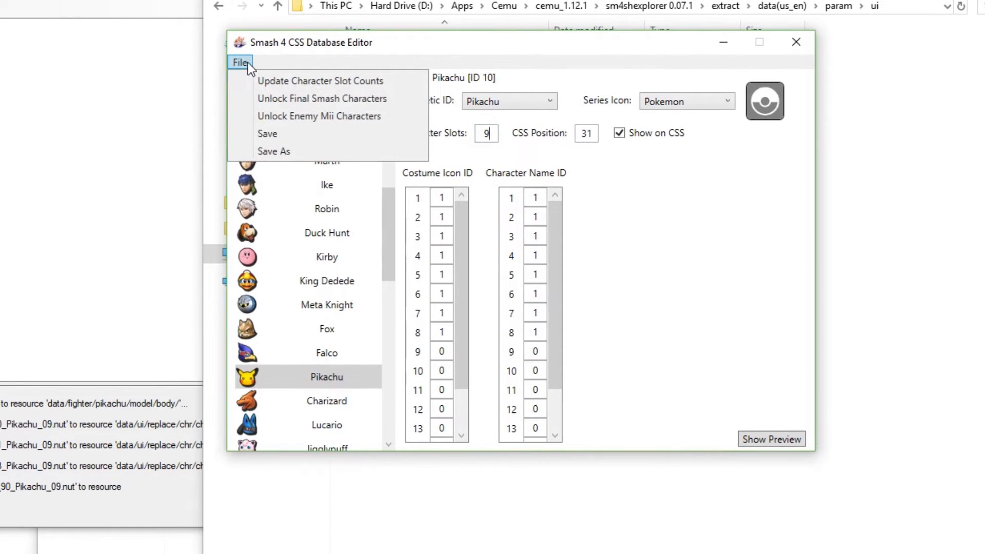
pyautogui.click(255, 135)
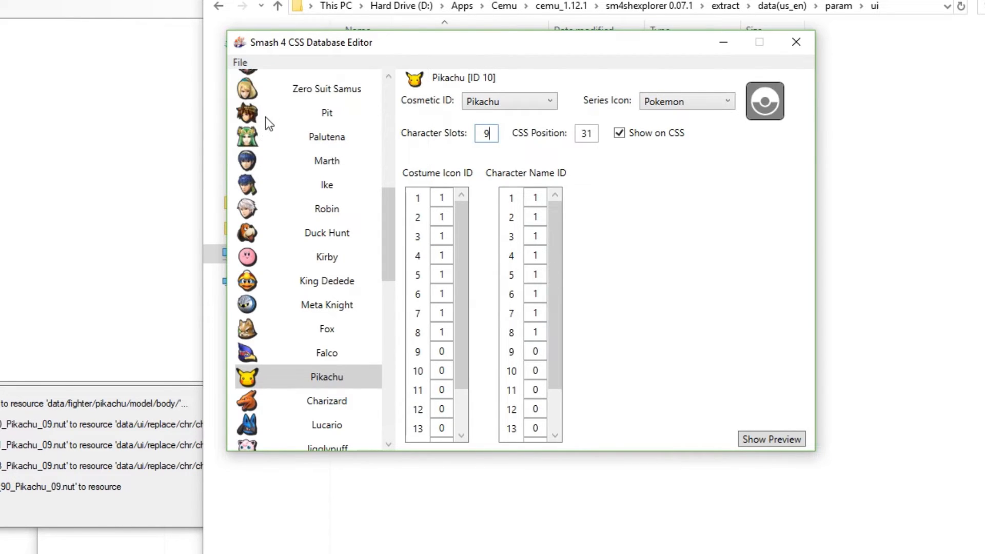
pyautogui.moveTo(367, 43); pyautogui.dragTo(274, 49)
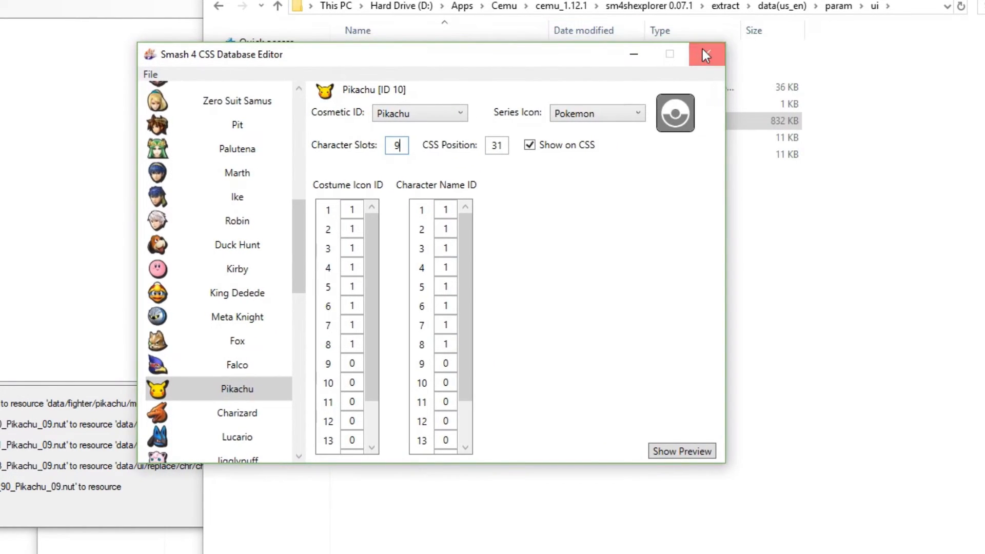
pyautogui.click(702, 48)
# In Sm4shExplorer, collapse data and locate the global_parameter and ui folders under data(us_en)/param
pyautogui.click(423, 141)
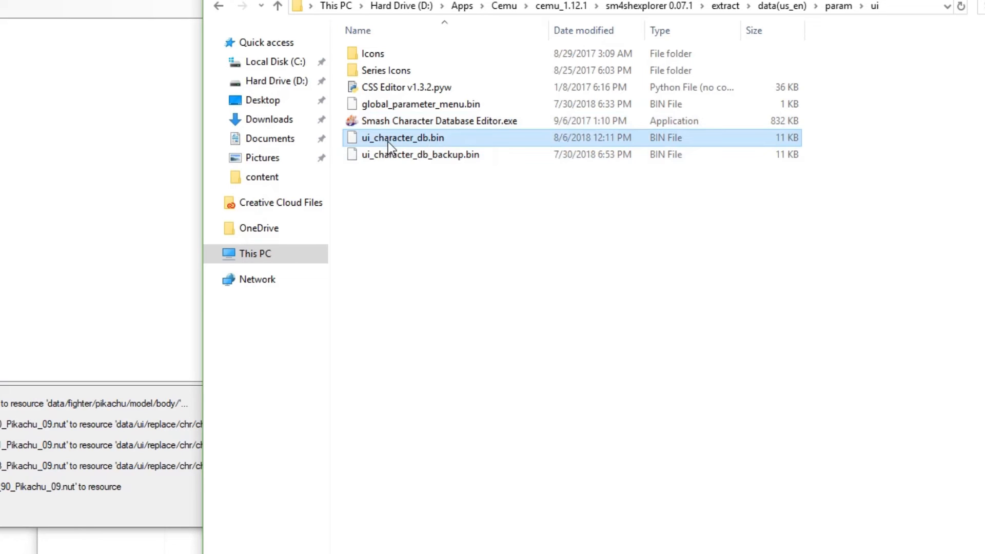
pyautogui.click(393, 103)
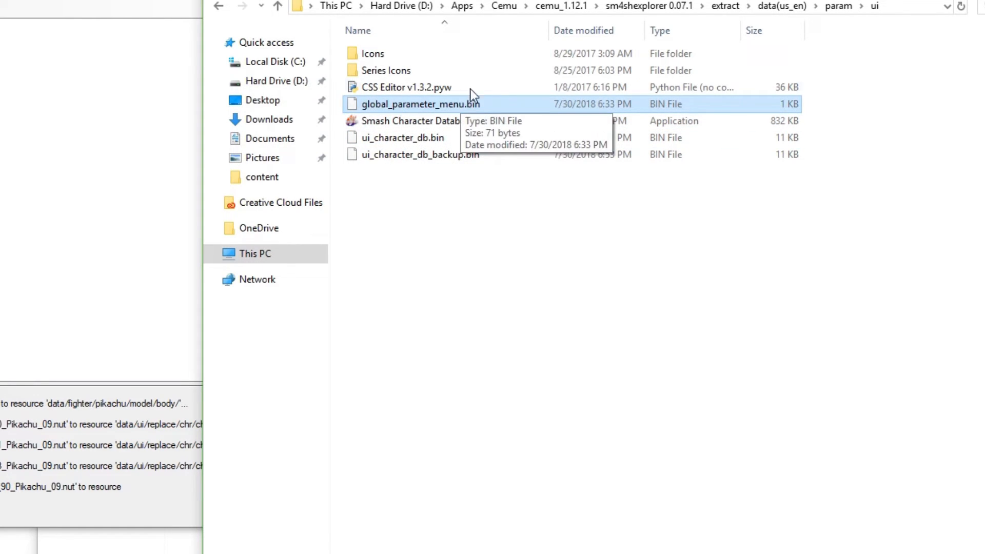
pyautogui.moveTo(394, 0); pyautogui.dragTo(468, 5)
pyautogui.moveTo(154, 1); pyautogui.dragTo(213, 2)
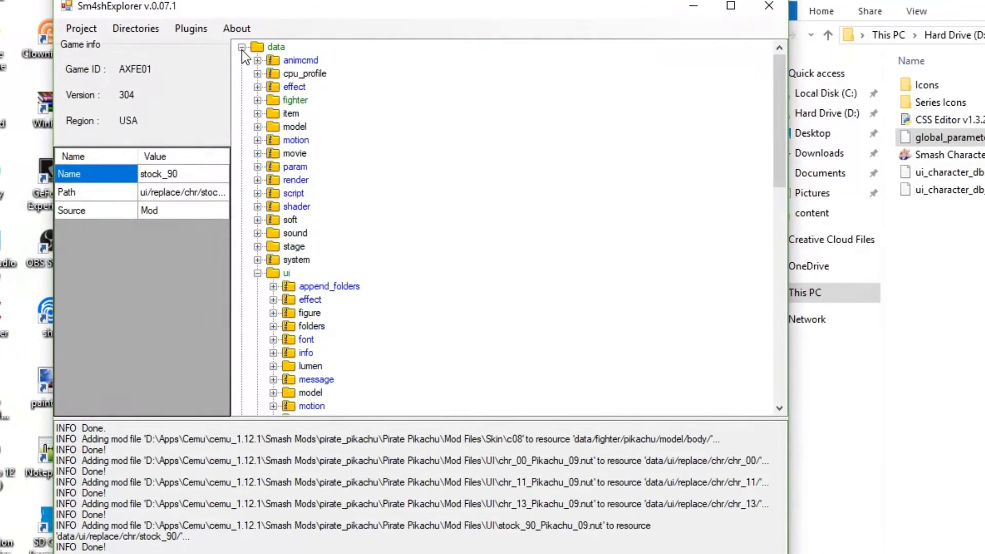
pyautogui.click(242, 47)
pyautogui.click(242, 61)
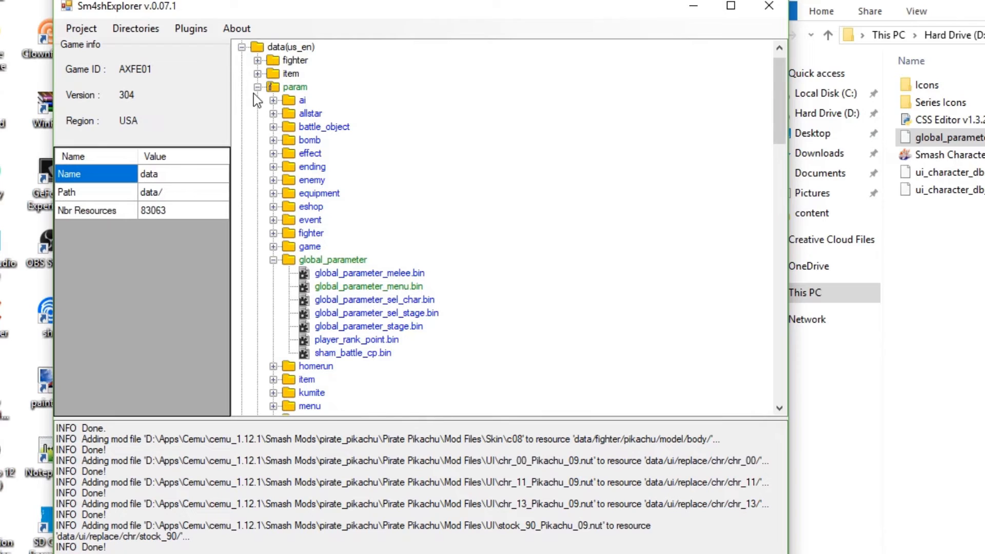
pyautogui.scroll(-6, 345, 183)
pyautogui.scroll(-13, 308, 272)
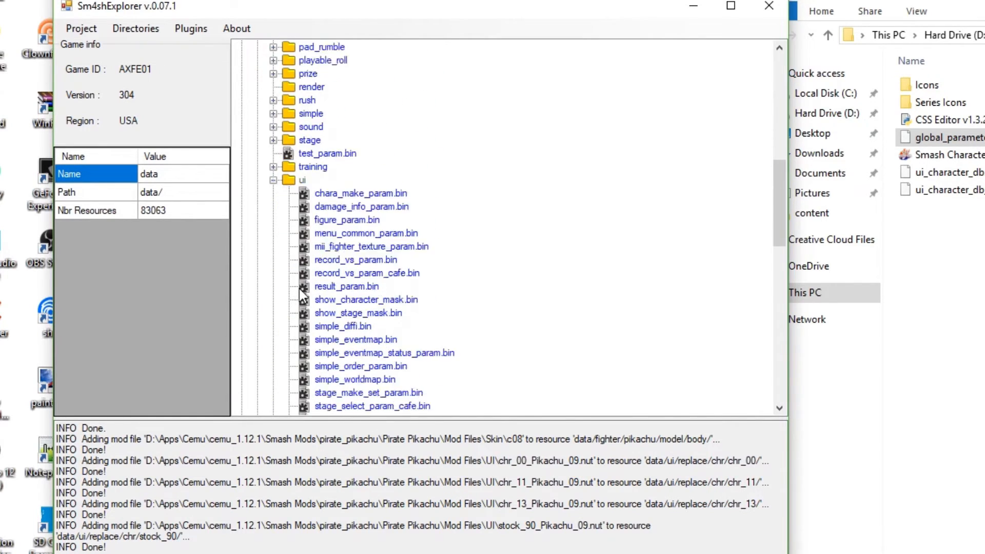
pyautogui.scroll(-2, 303, 294)
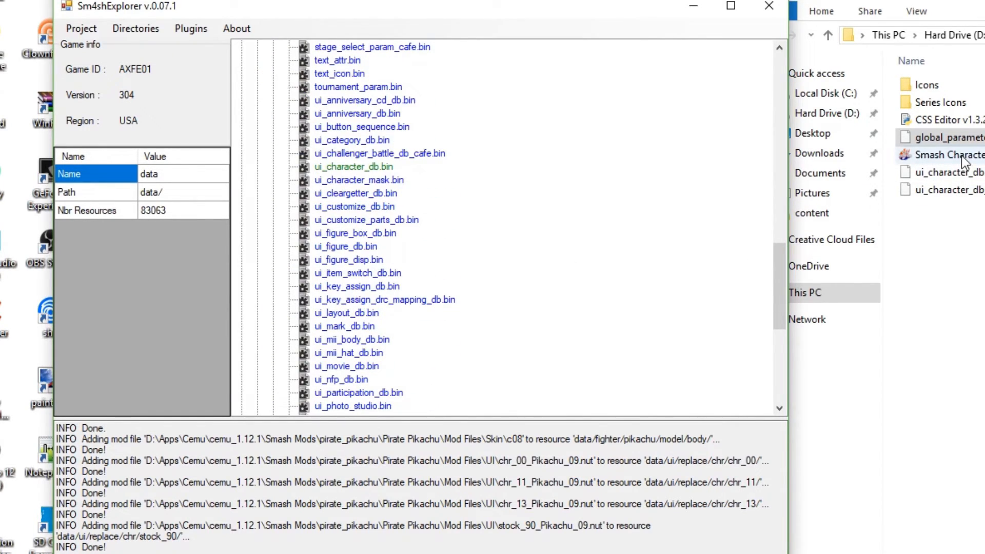
pyautogui.scroll(15, 468, 248)
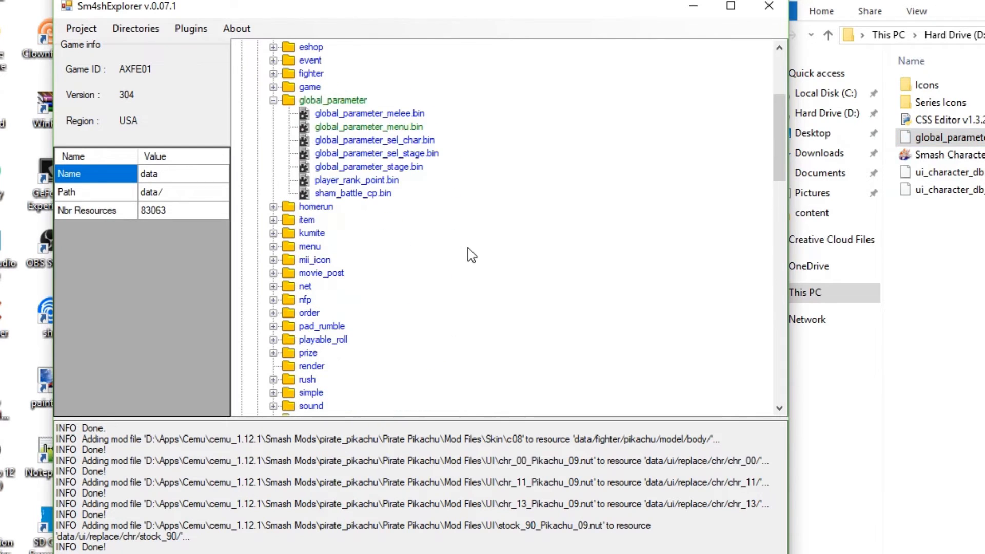
# Add global_parameter_menu.bin to data(us_en)/param/global_parameter and ui_character_db.bin to data(us_en)/param/ui in Sm4shExplorer
pyautogui.click(968, 140)
pyautogui.moveTo(968, 139); pyautogui.dragTo(311, 222)
pyautogui.scroll(-10, 344, 258)
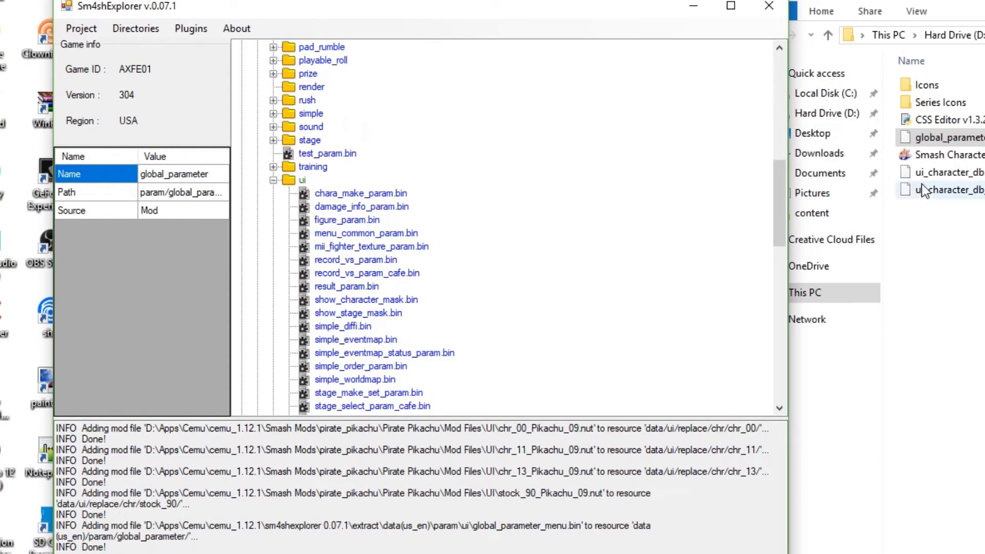
pyautogui.moveTo(931, 175); pyautogui.dragTo(302, 186)
# Browse the sm4shexplorer 0.07.1 folder in File Explorer and place its window beside Sm4shExplorer
pyautogui.moveTo(983, 2); pyautogui.dragTo(610, 68)
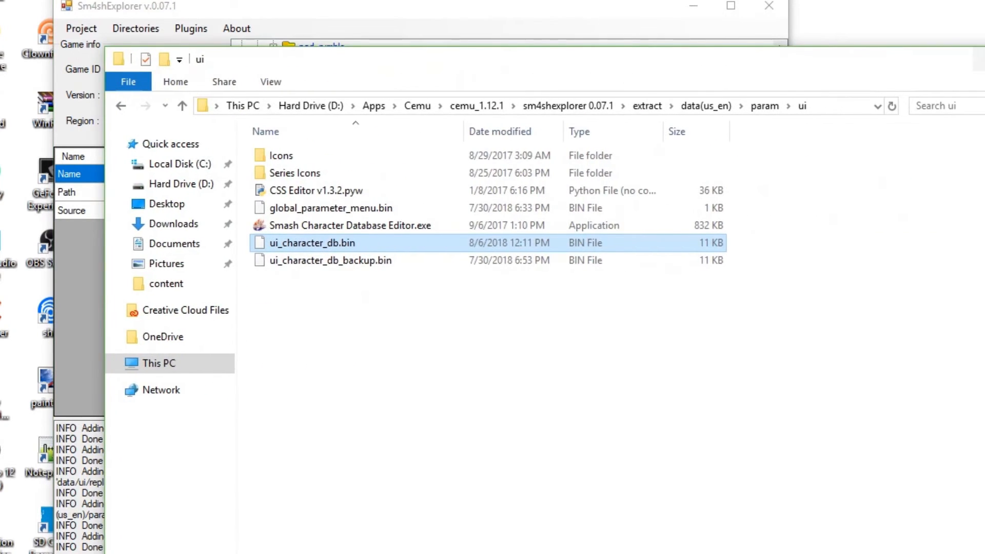
pyautogui.click(512, 31)
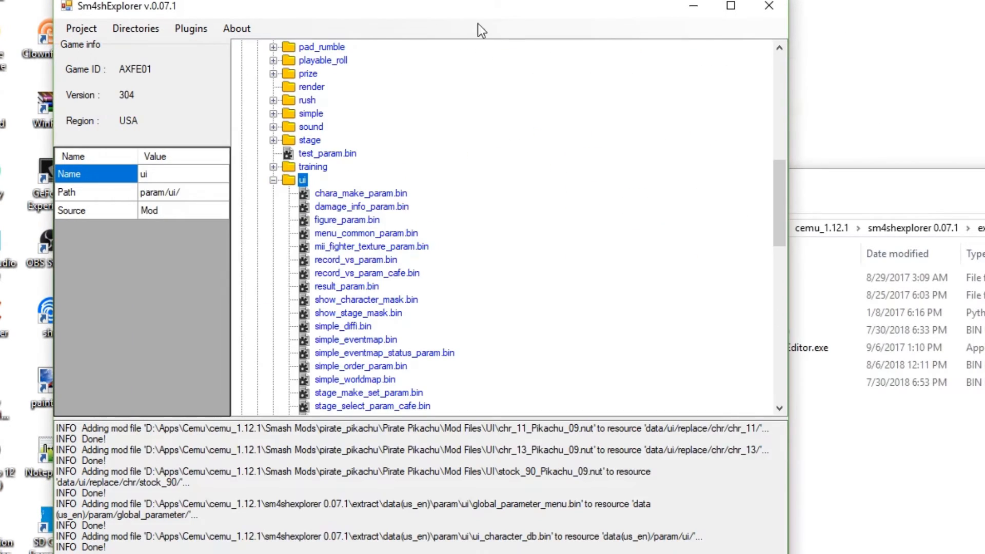
pyautogui.moveTo(386, 9); pyautogui.dragTo(345, 33)
pyautogui.moveTo(931, 180); pyautogui.dragTo(983, 92)
pyautogui.click(984, 140)
pyautogui.click(976, 141)
pyautogui.doubleClick(854, 183)
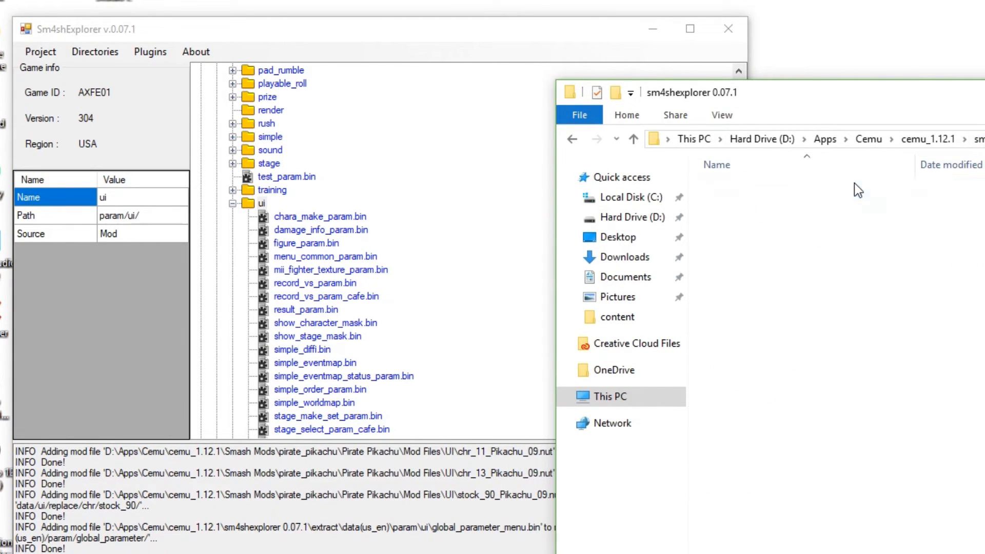
pyautogui.doubleClick(839, 188)
pyautogui.click(984, 140)
pyautogui.moveTo(958, 102); pyautogui.dragTo(984, 33)
pyautogui.moveTo(475, 31); pyautogui.dragTo(529, 25)
pyautogui.moveTo(984, 23); pyautogui.dragTo(928, 21)
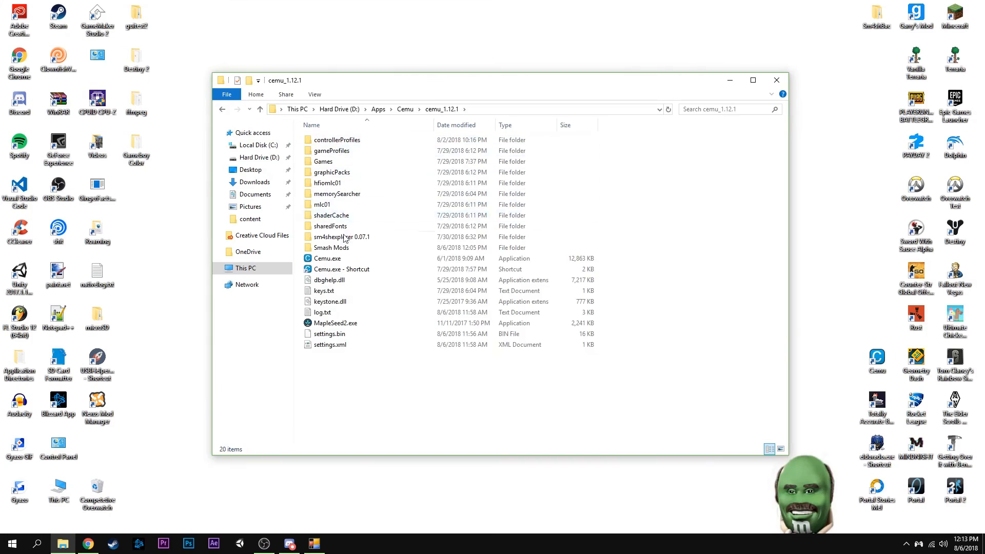
# Launch Cemu.exe and start Super Smash Bros. for Wii U
pyautogui.click(350, 315)
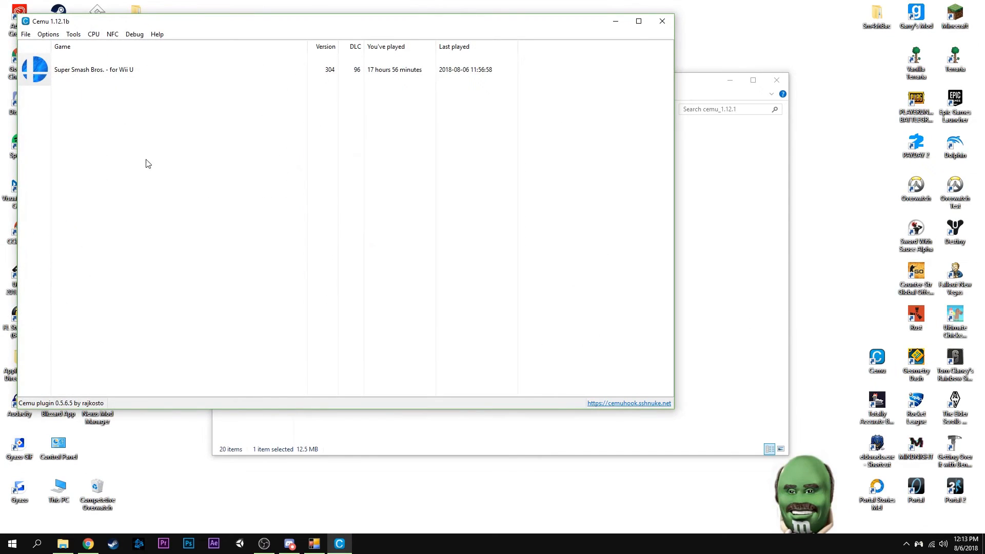
pyautogui.doubleClick(89, 79)
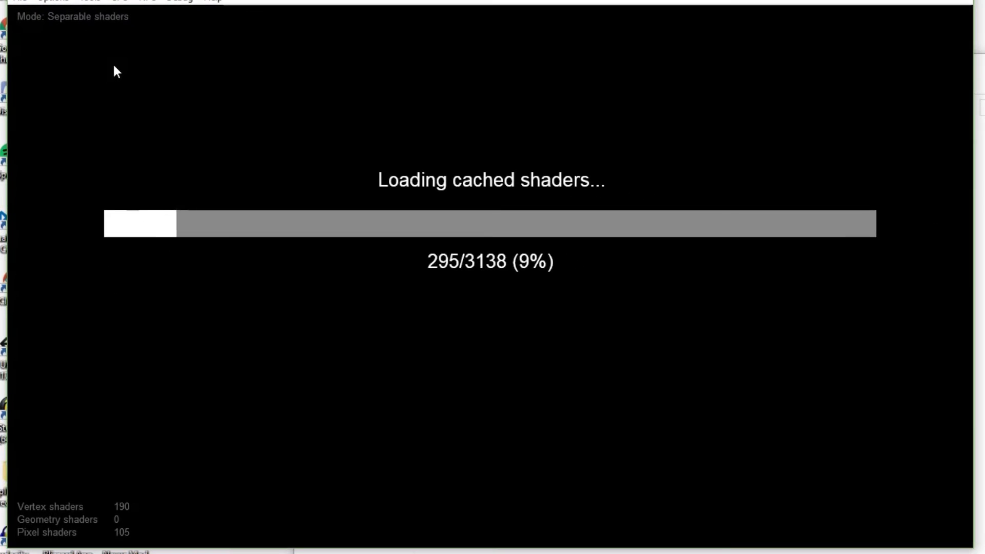
# Check Cemu's audio settings while the game loads its shaders, and close them
pyautogui.click(20, 1)
pyautogui.moveTo(61, 2)
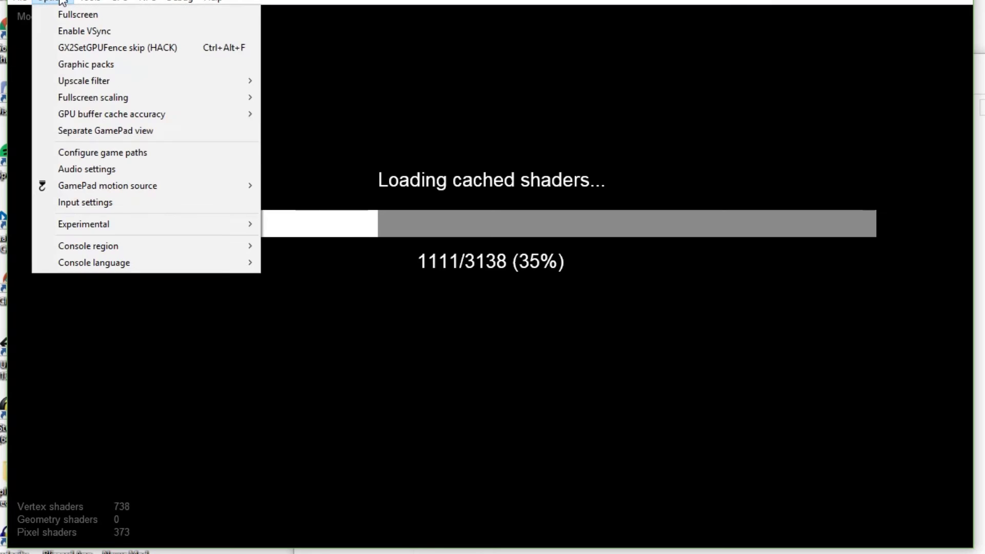
pyautogui.click(110, 169)
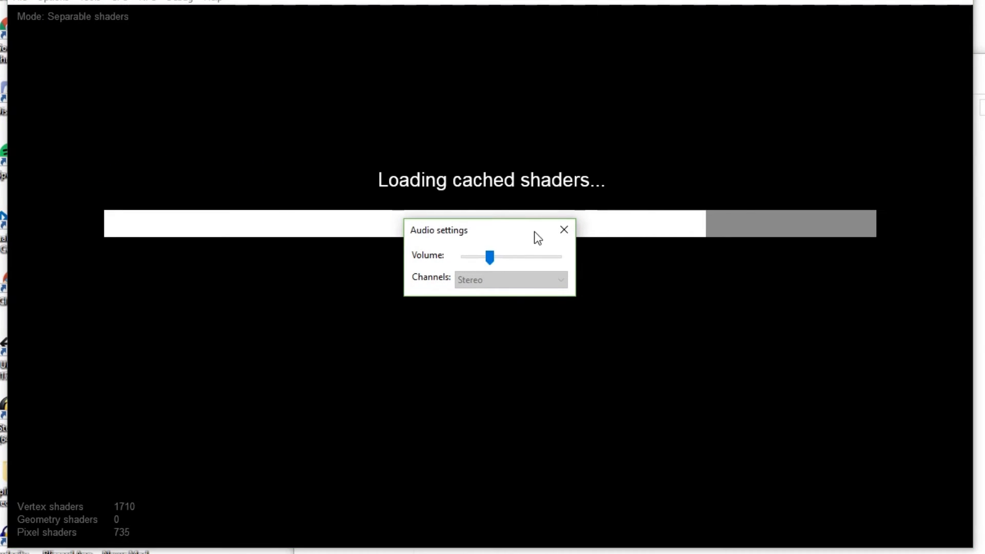
pyautogui.click(563, 230)
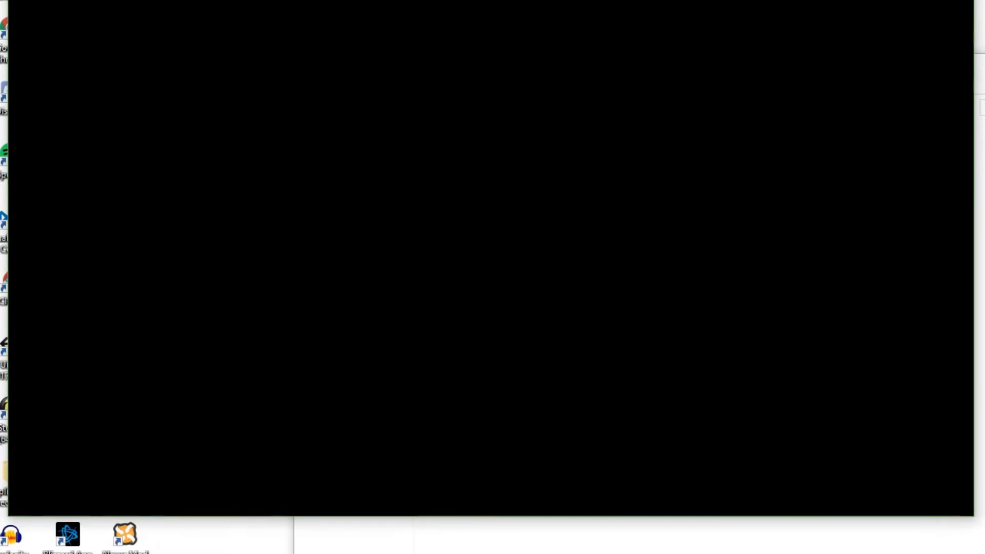